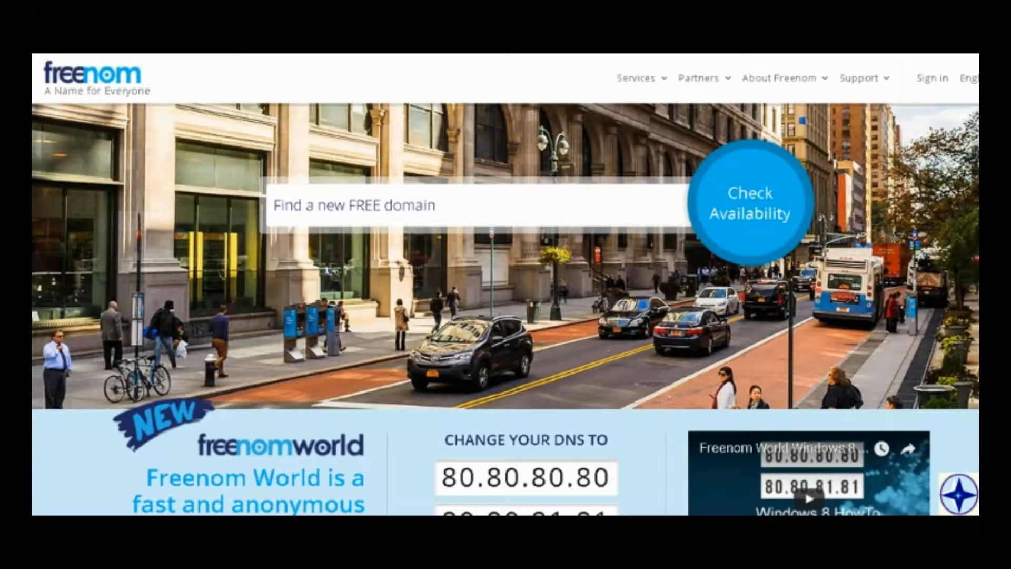
Check the availability of the free domain name realgaming001.
{"action": "left_click", "coordinate": [394, 202]}
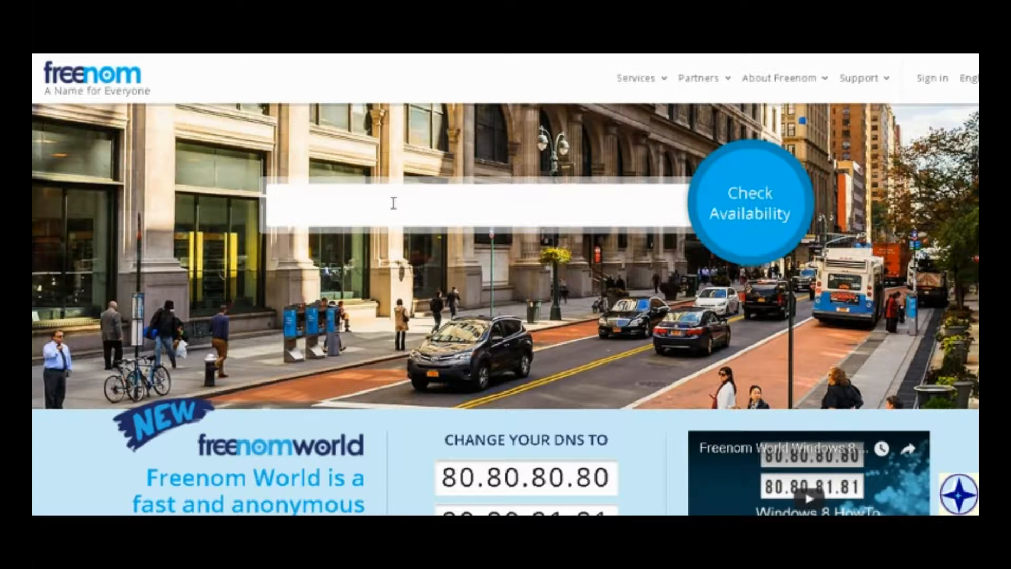
{"action": "type", "text": "rea"}
{"action": "left_click", "coordinate": [328, 235]}
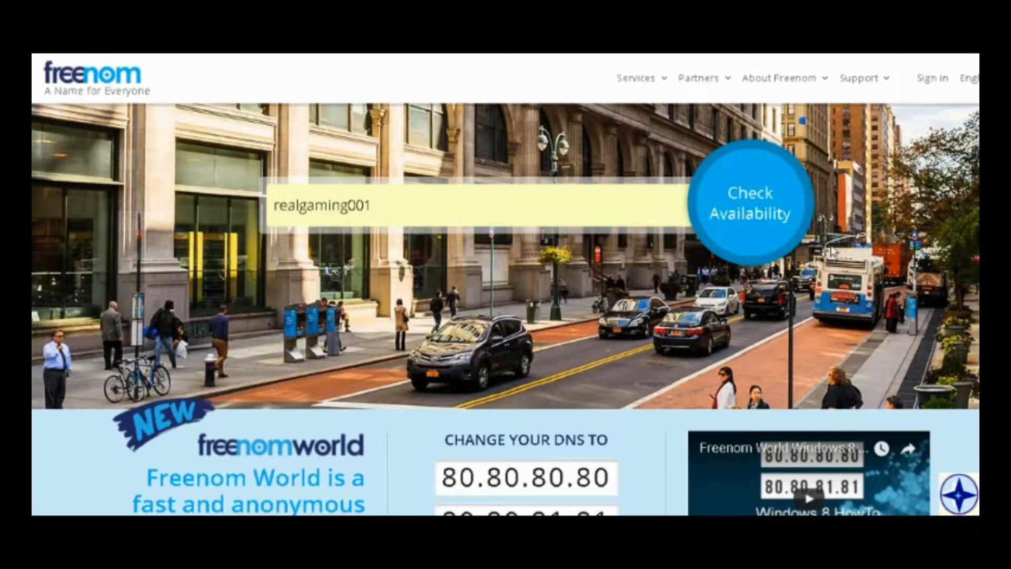
{"action": "left_click", "coordinate": [718, 214]}
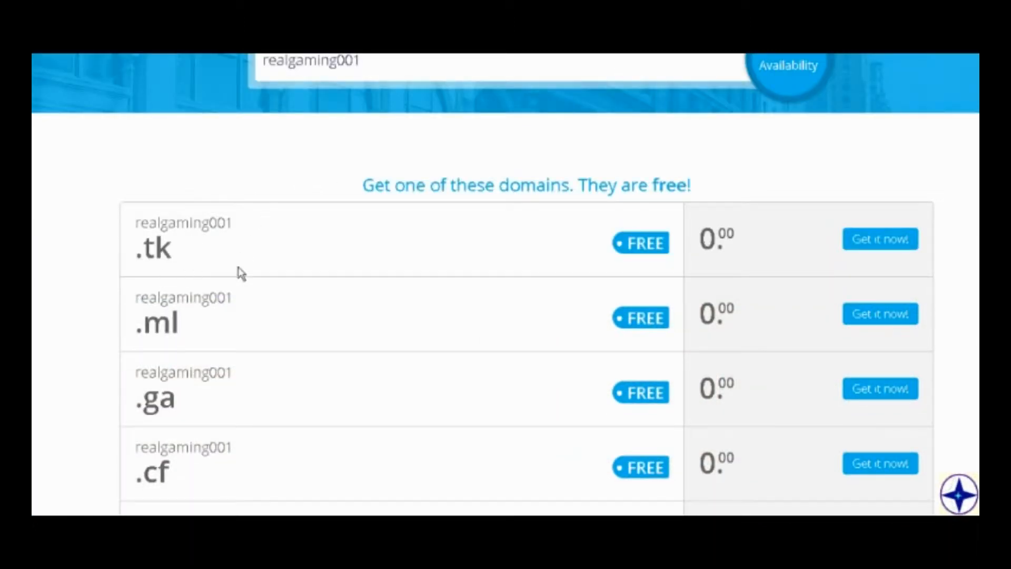
Add the free realgaming001.tk domain to the cart and proceed to checkout.
{"action": "scroll", "coordinate": [239, 273], "scroll_direction": "down", "scroll_amount": 5}
{"action": "scroll", "coordinate": [195, 364], "scroll_direction": "up", "scroll_amount": 3}
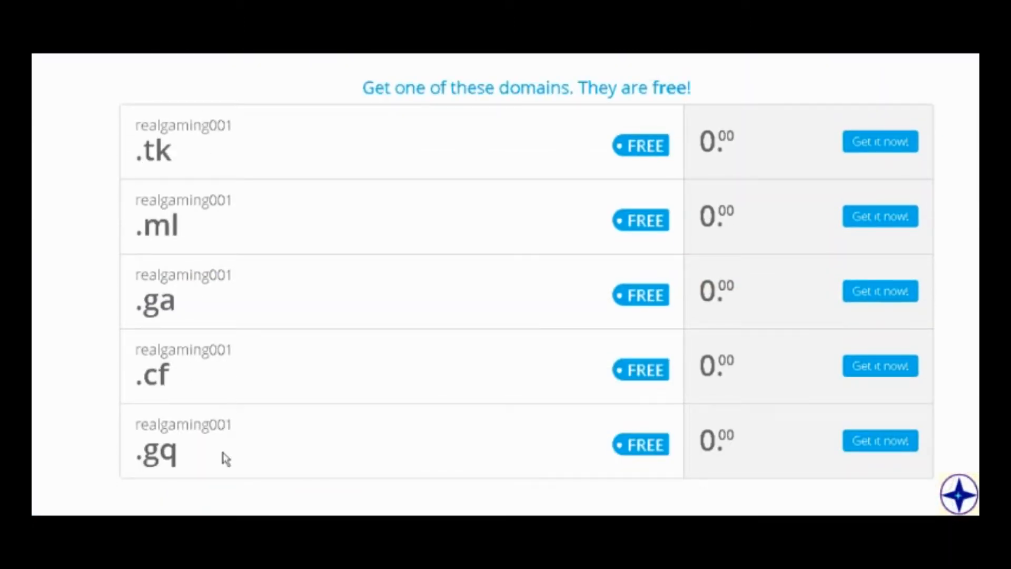
{"action": "left_click", "coordinate": [898, 149]}
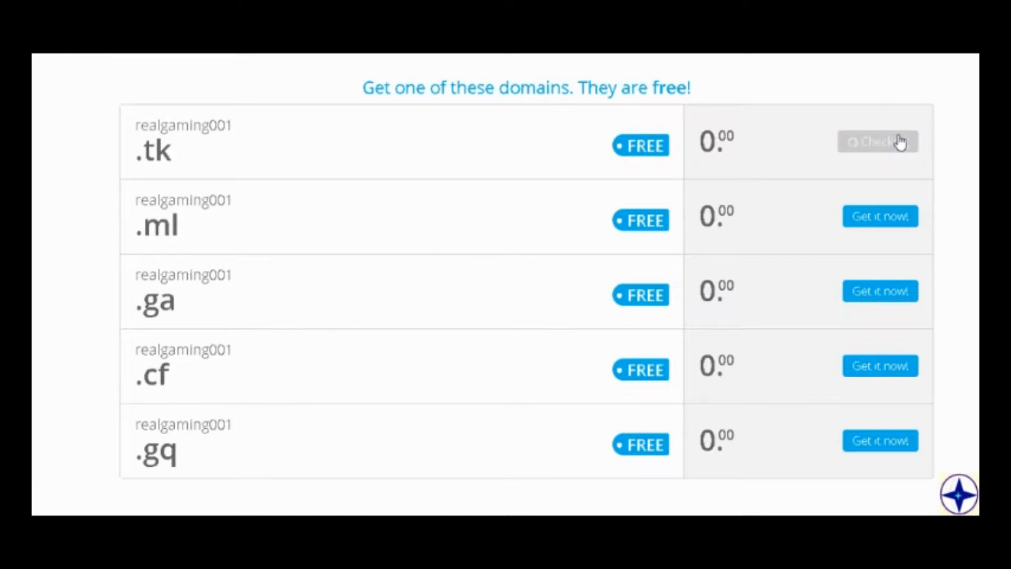
{"action": "scroll", "coordinate": [810, 179], "scroll_direction": "up", "scroll_amount": 2}
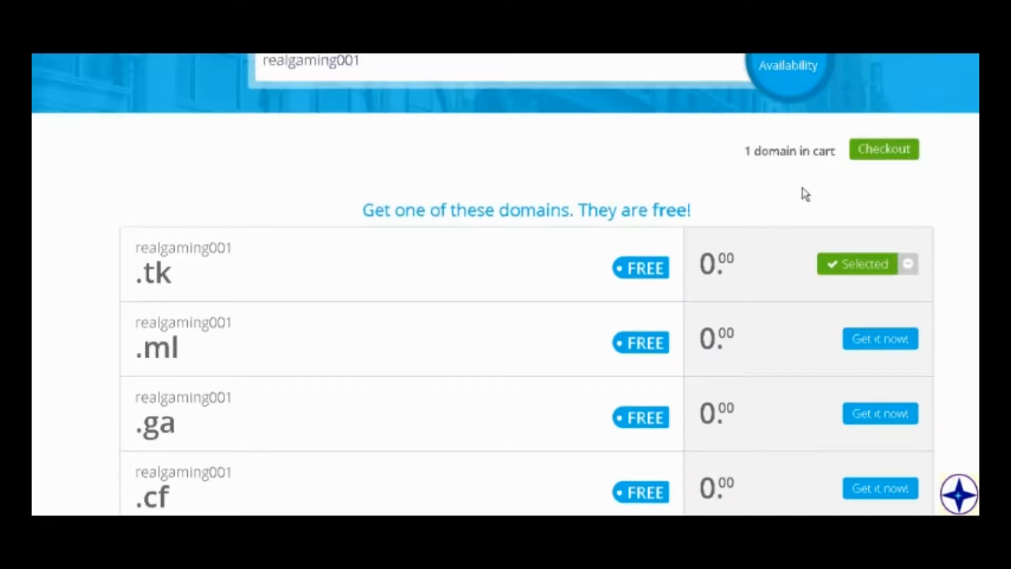
{"action": "left_click", "coordinate": [896, 158]}
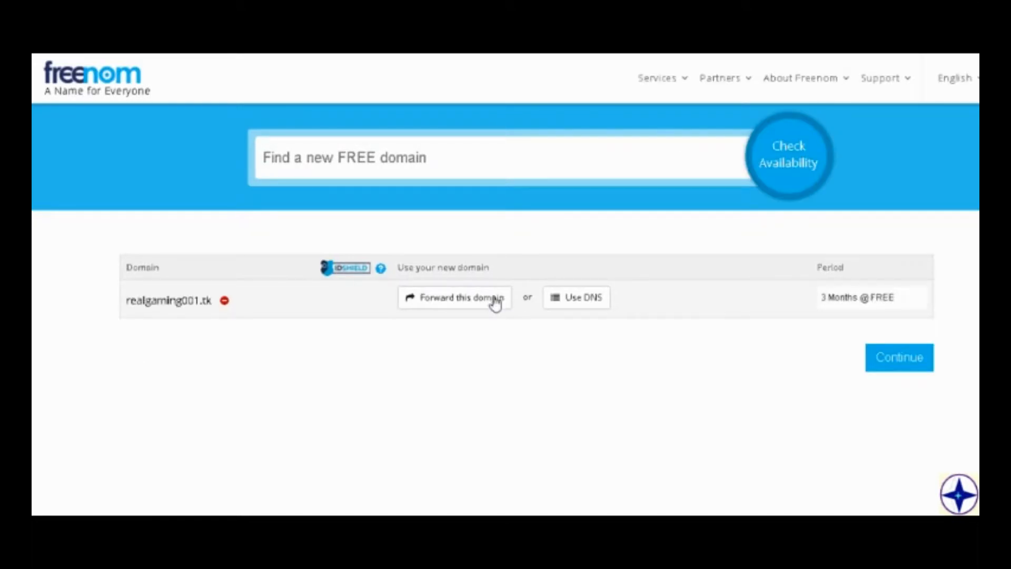
Choose to use your own DNS for realgaming001.tk and set the registration period to 12 Months @ FREE.
{"action": "left_click", "coordinate": [495, 302]}
{"action": "left_click", "coordinate": [566, 305]}
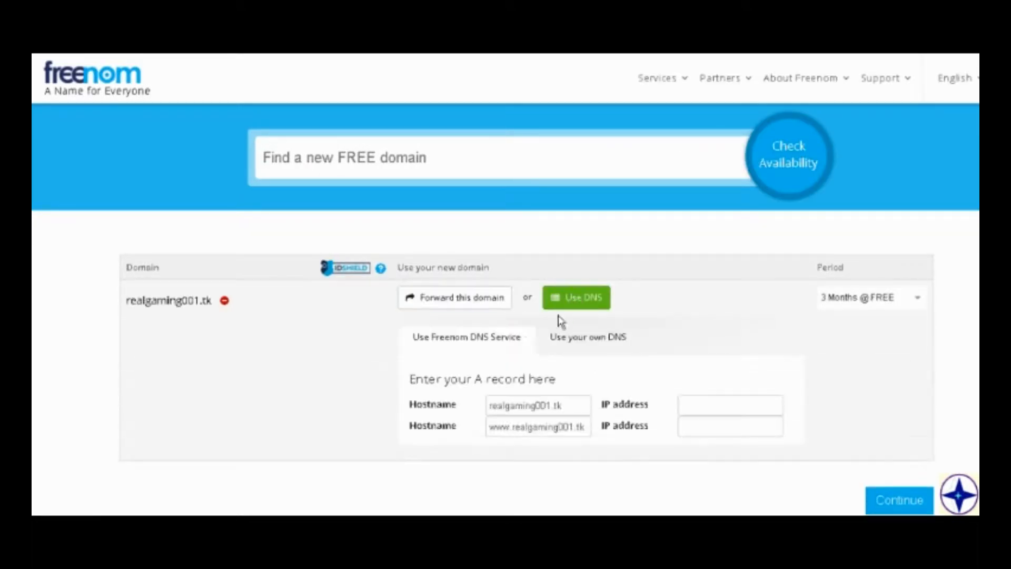
{"action": "left_click", "coordinate": [584, 347]}
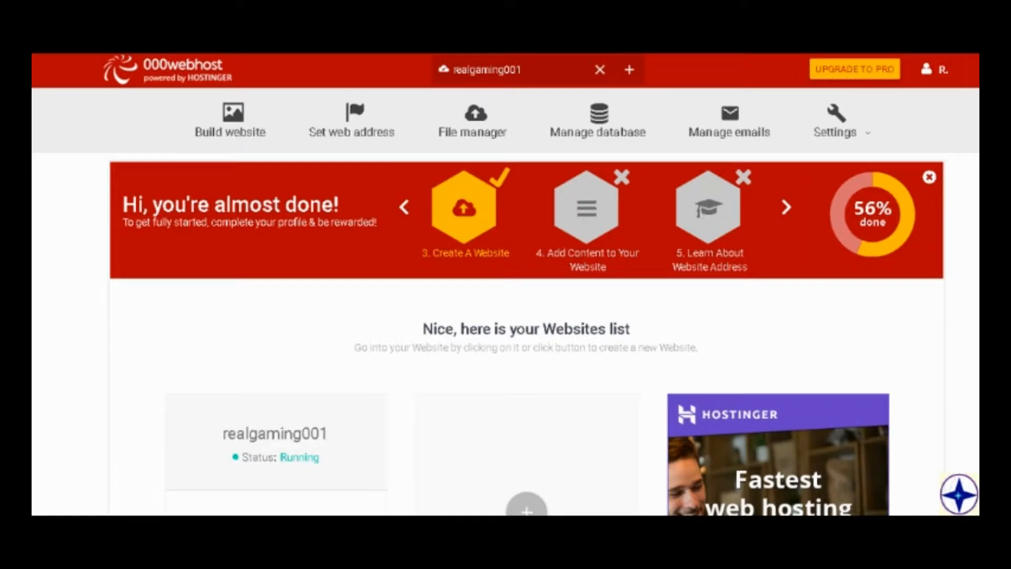
Switch to 000webhost and open the Park Domain dialog for using your own domain as the web address.
{"action": "scroll", "coordinate": [655, 278], "scroll_direction": "down", "scroll_amount": 2}
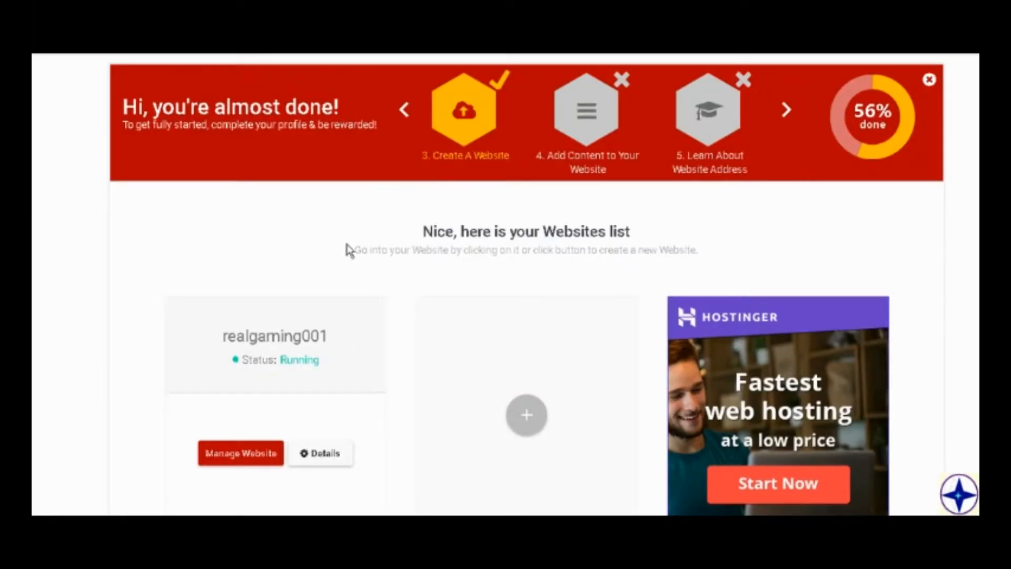
{"action": "scroll", "coordinate": [348, 247], "scroll_direction": "down", "scroll_amount": 1}
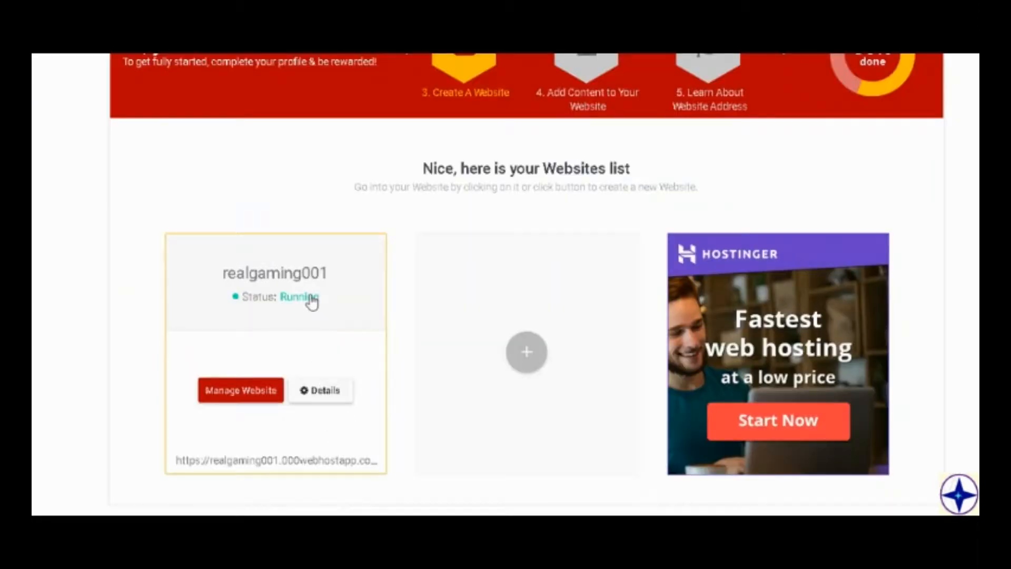
{"action": "scroll", "coordinate": [312, 302], "scroll_direction": "up", "scroll_amount": 3}
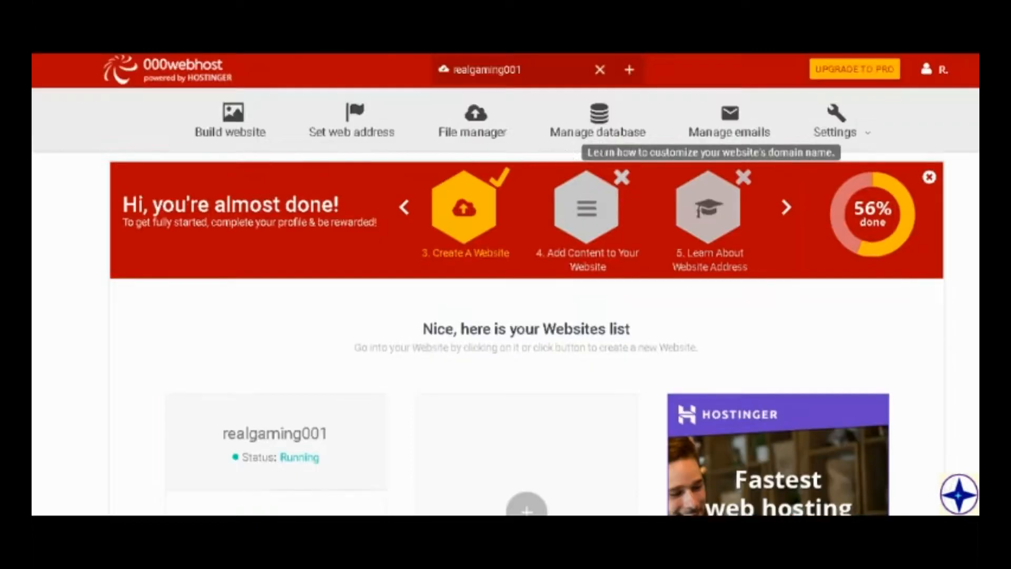
{"action": "left_click", "coordinate": [354, 121]}
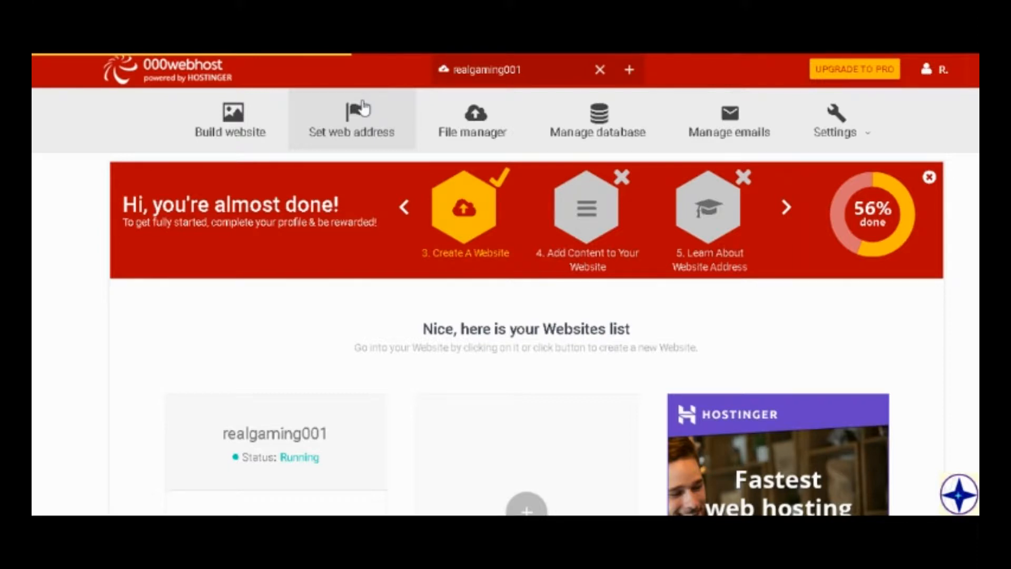
{"action": "scroll", "coordinate": [407, 176], "scroll_direction": "down", "scroll_amount": 4}
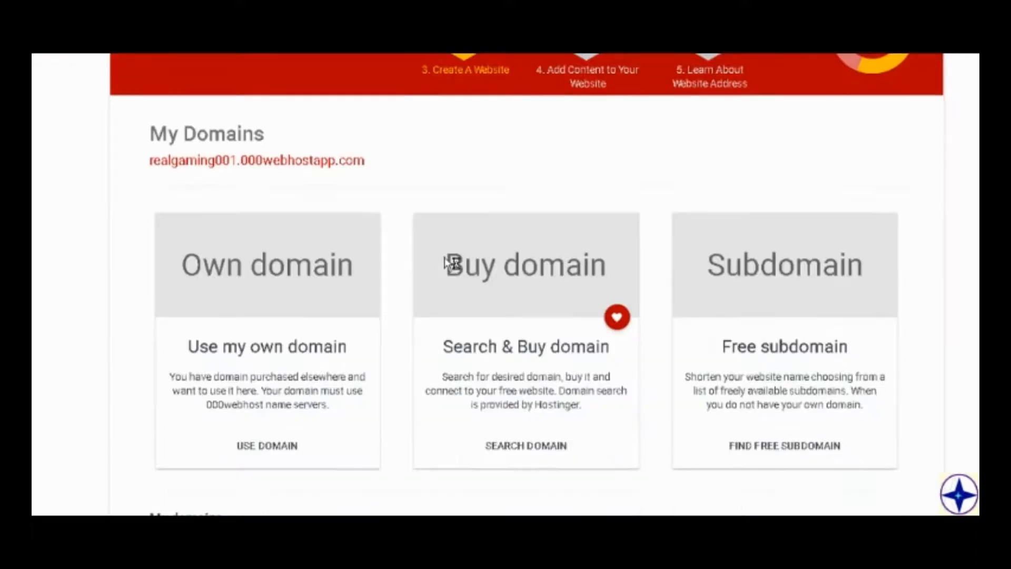
{"action": "scroll", "coordinate": [434, 289], "scroll_direction": "down", "scroll_amount": 2}
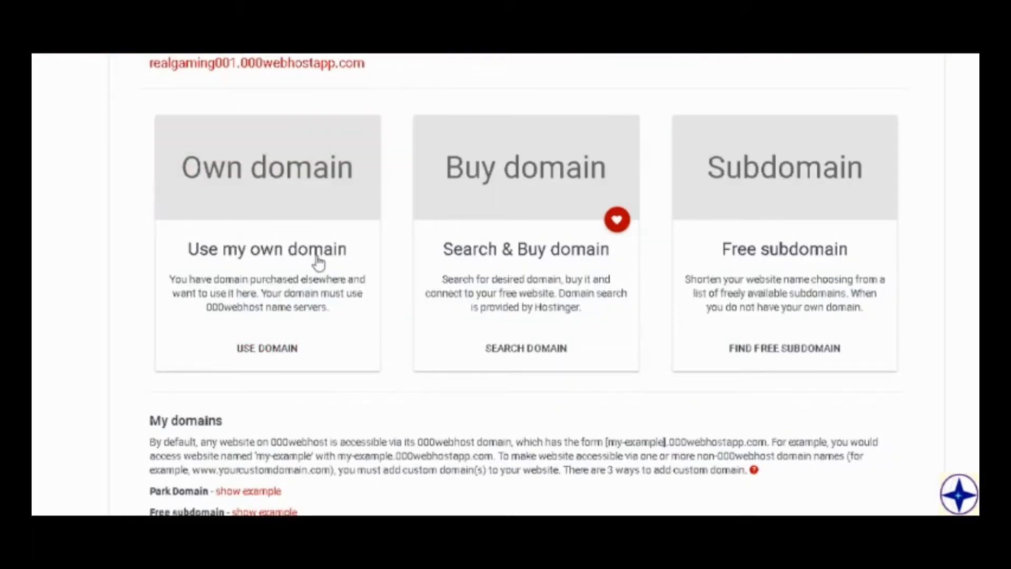
{"action": "left_click", "coordinate": [247, 345]}
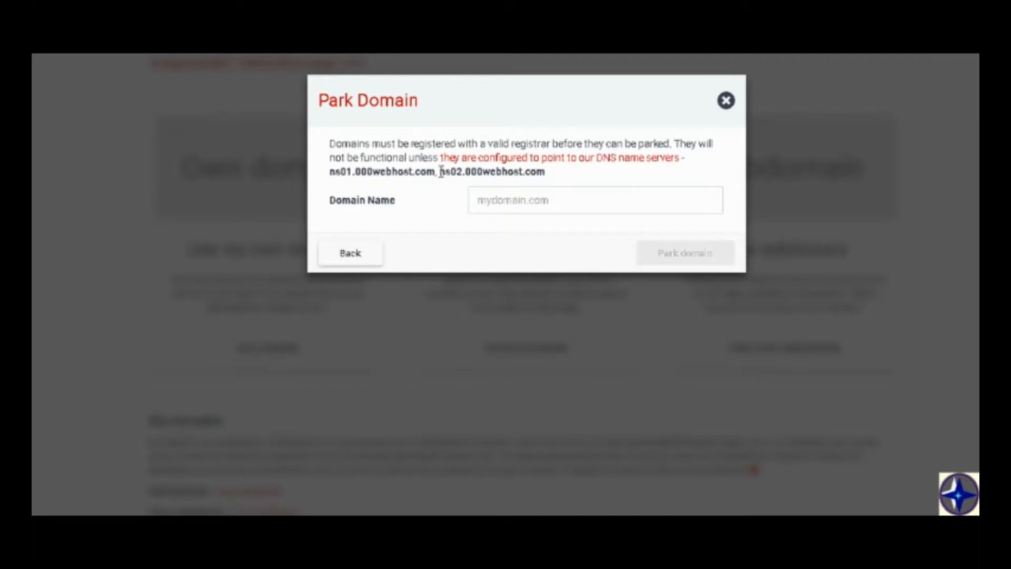
Copy the name server ns02.000webhost.com from 000webhost and paste it into both nameserver fields on Freenom.
{"action": "left_click_drag", "start_coordinate": [441, 171], "coordinate": [550, 182]}
{"action": "key", "text": "ctrl+c"}
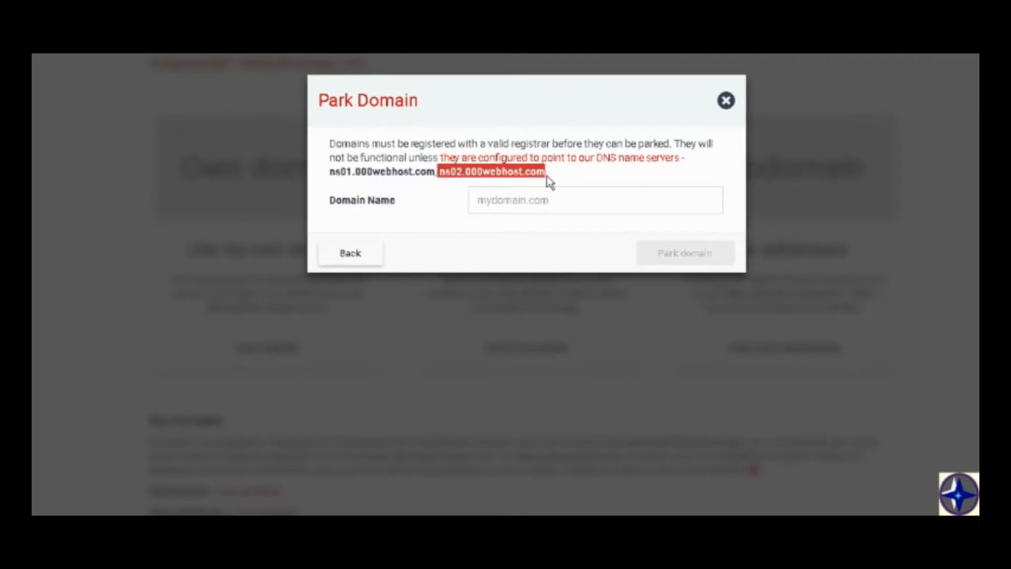
{"action": "left_click", "coordinate": [140, 49]}
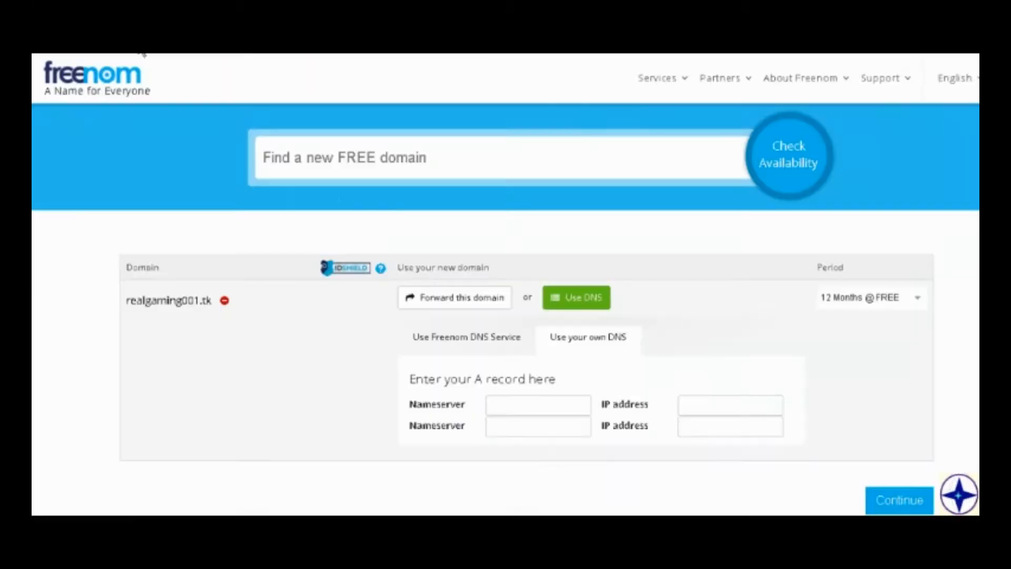
{"action": "left_click", "coordinate": [557, 404]}
{"action": "key", "text": "ctrl+v"}
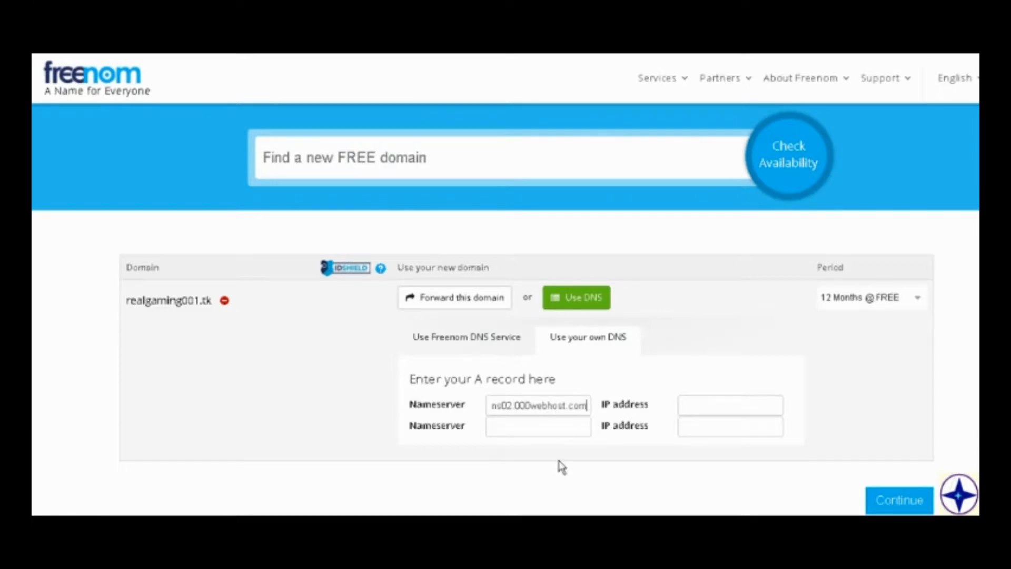
{"action": "left_click", "coordinate": [507, 419]}
{"action": "key", "text": "ctrl+v"}
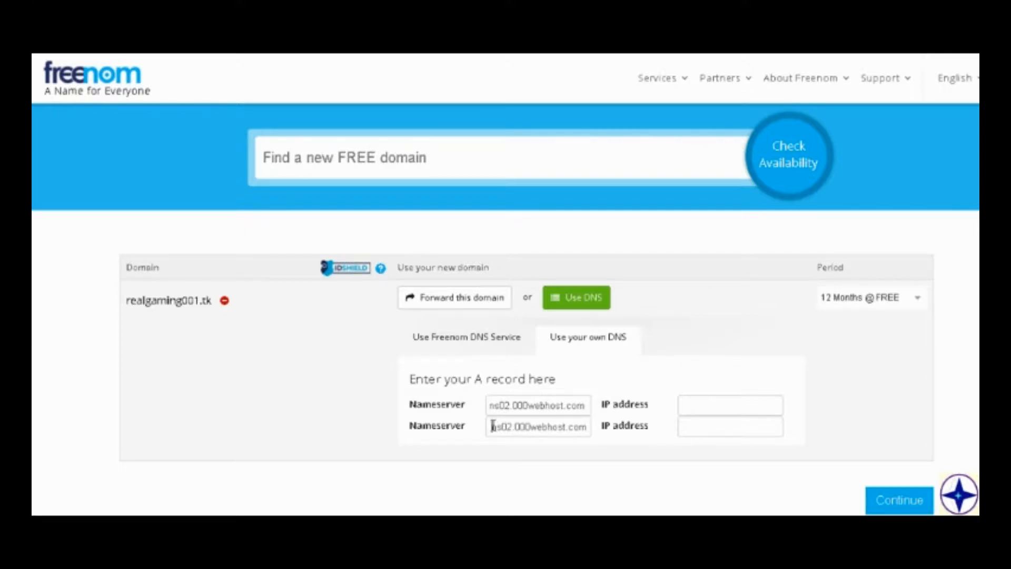
Change the second nameserver to ns01.000webhost.com and continue to the order review.
{"action": "left_click", "coordinate": [505, 428]}
{"action": "key", "text": "Delete"}
{"action": "key", "text": "Delete"}
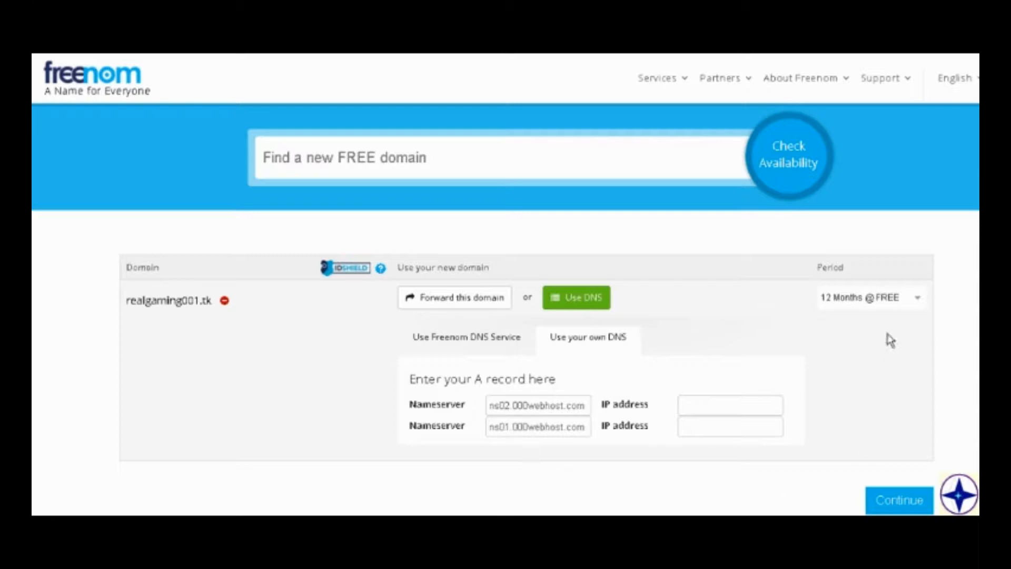
{"action": "type", "text": "1"}
{"action": "scroll", "coordinate": [883, 382], "scroll_direction": "down", "scroll_amount": 2}
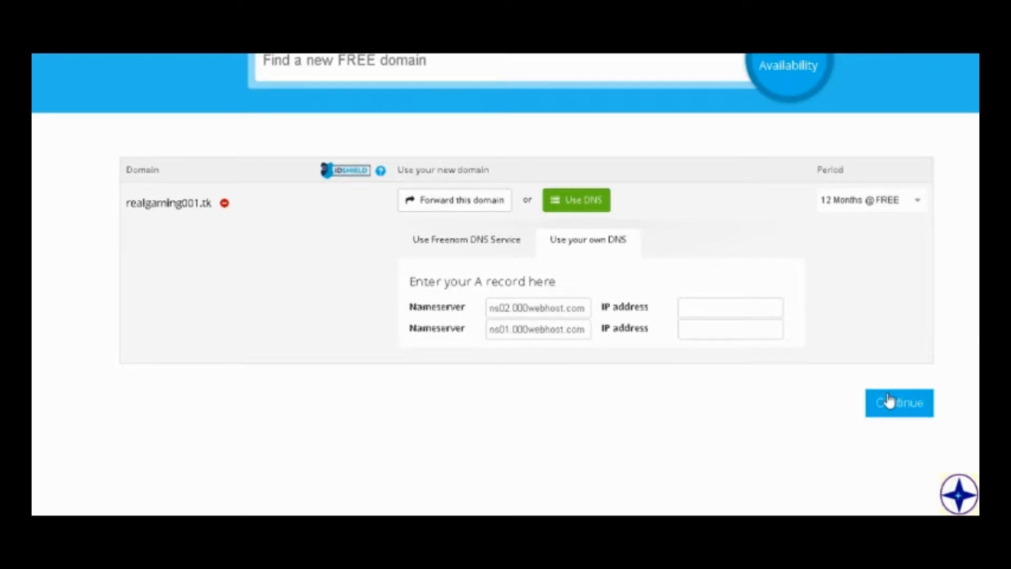
{"action": "left_click", "coordinate": [889, 401]}
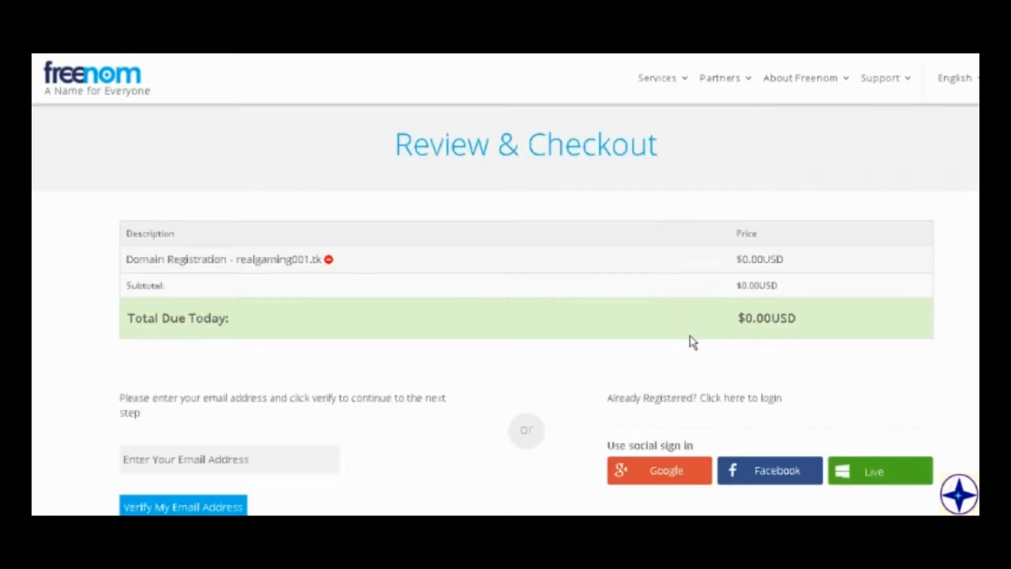
Reload the crashed checkout page, agree to the Terms & Conditions and complete the domain order.
{"action": "scroll", "coordinate": [693, 343], "scroll_direction": "down", "scroll_amount": 4}
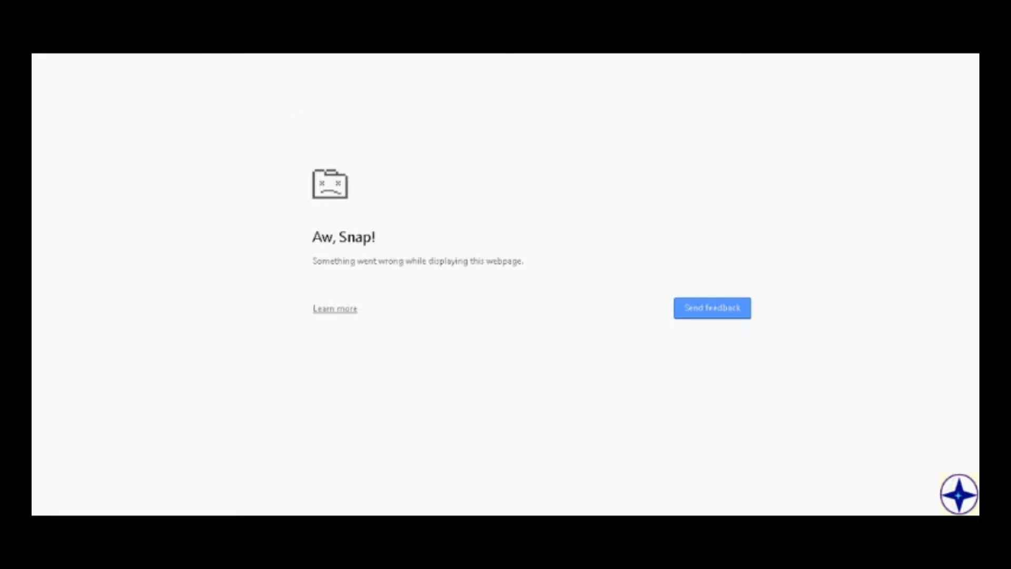
{"action": "key", "text": "F5"}
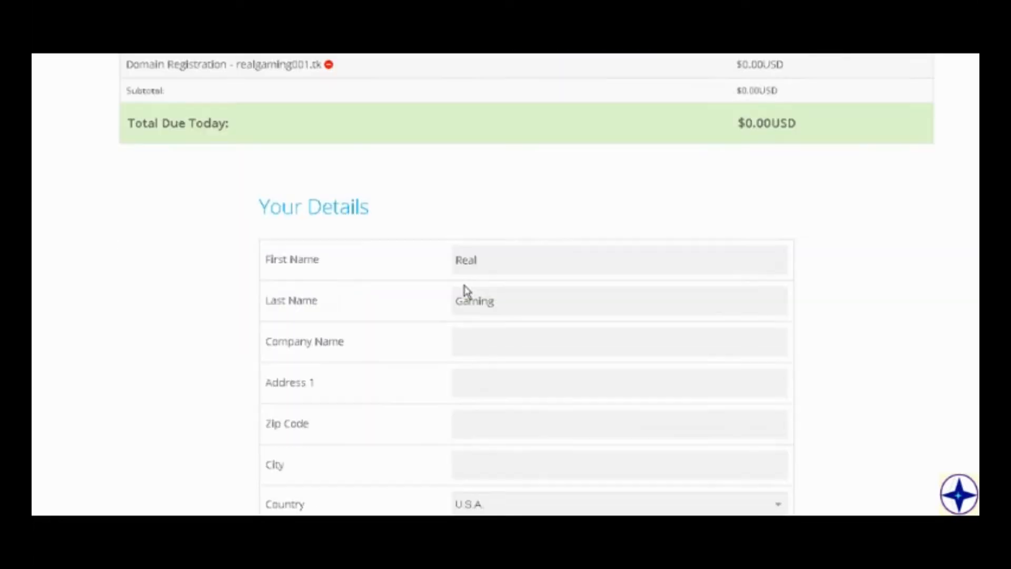
{"action": "scroll", "coordinate": [464, 289], "scroll_direction": "down", "scroll_amount": 5}
{"action": "scroll", "coordinate": [462, 285], "scroll_direction": "down", "scroll_amount": 5}
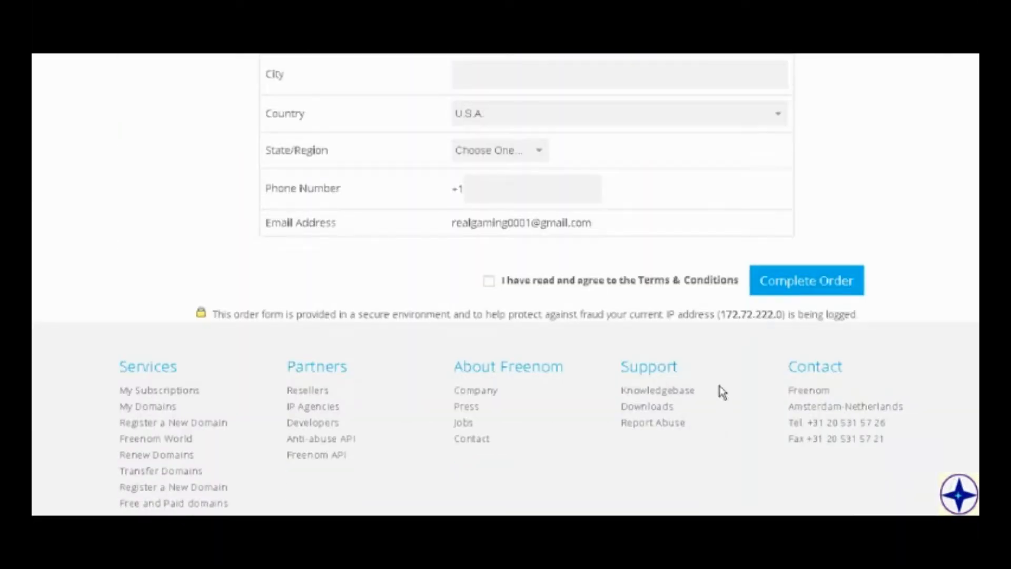
{"action": "left_click", "coordinate": [489, 280]}
{"action": "left_click", "coordinate": [753, 288]}
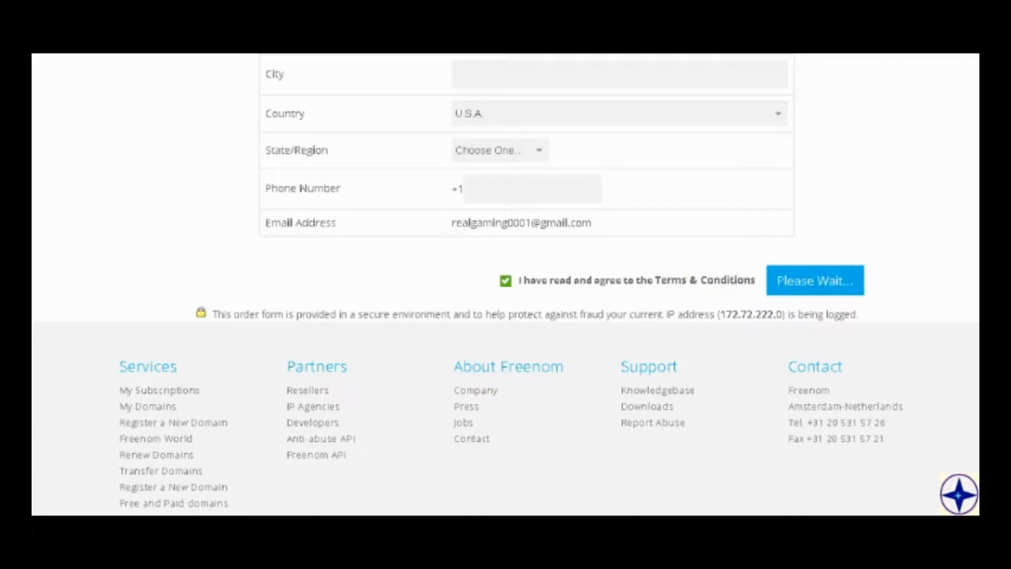
Close the Park Domain dialog in 000webhost and open the My Domains page on Freenom.
{"action": "scroll", "coordinate": [603, 318], "scroll_direction": "up", "scroll_amount": 5}
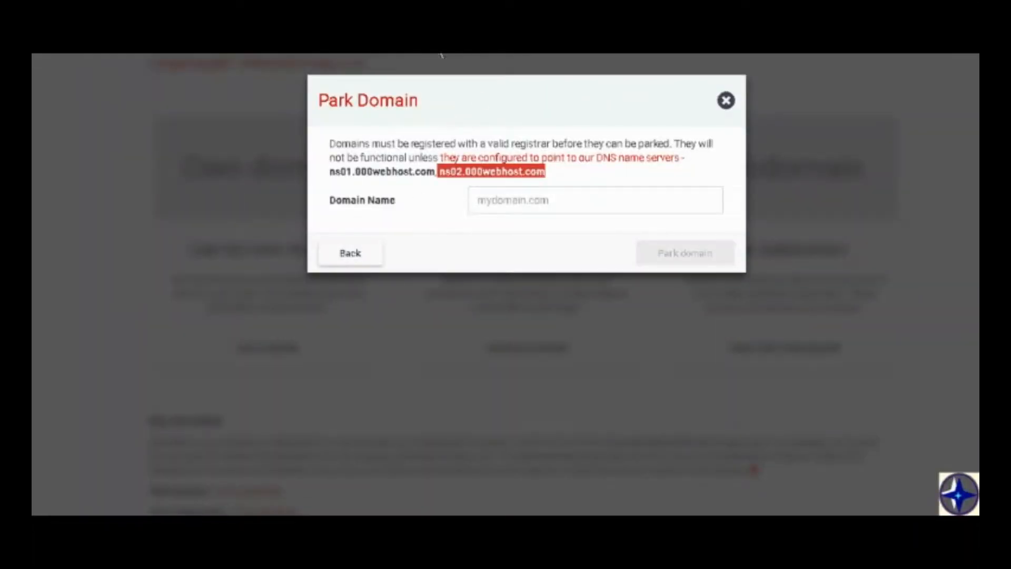
{"action": "left_click", "coordinate": [726, 100]}
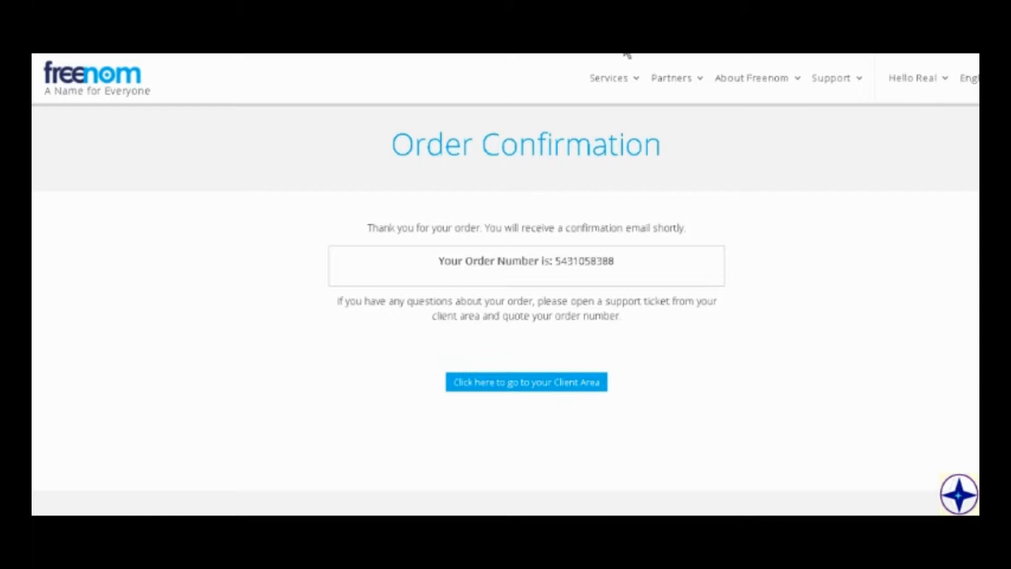
{"action": "left_click", "coordinate": [631, 88]}
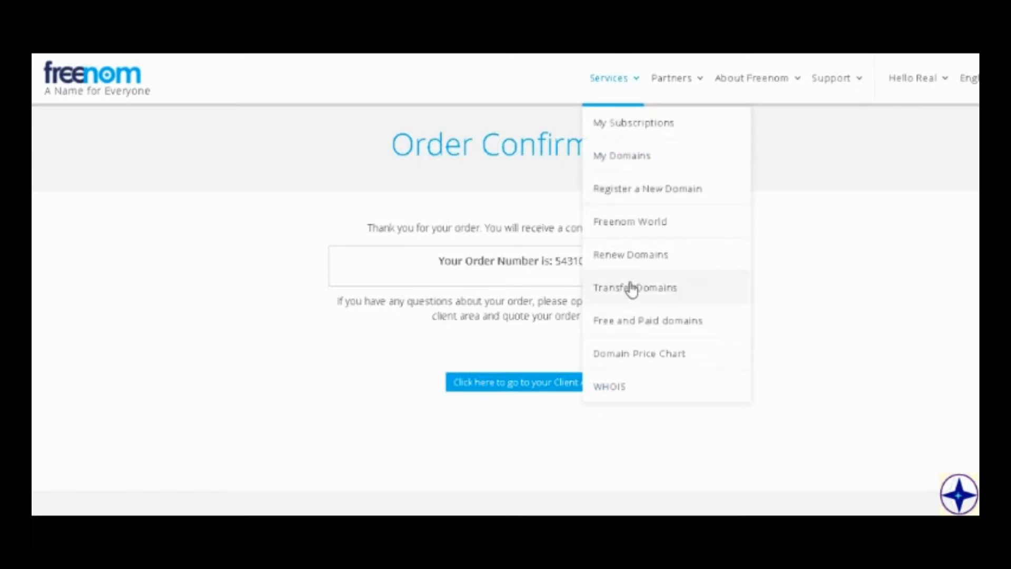
{"action": "left_click", "coordinate": [630, 160]}
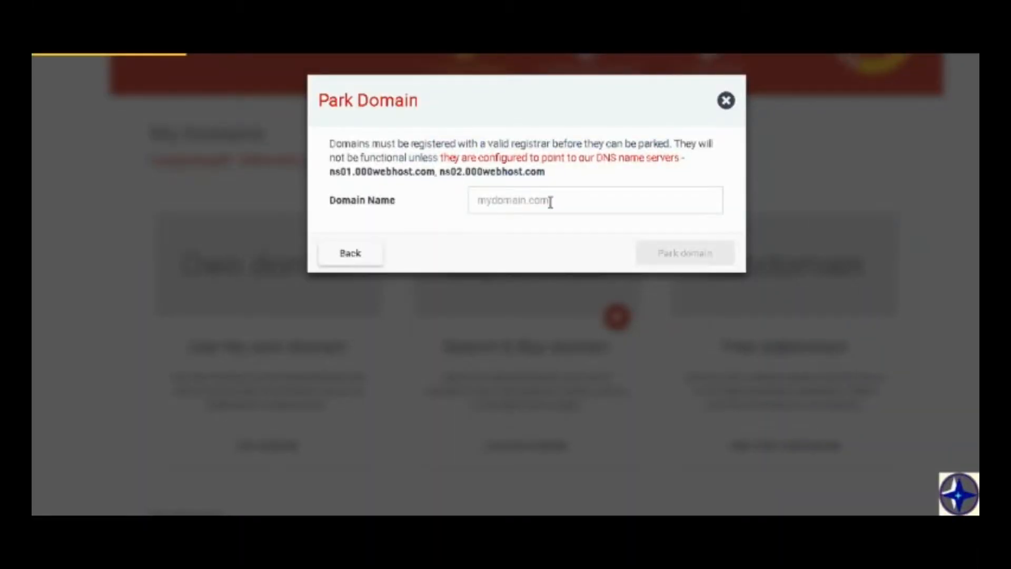
Park the domain realgaming001.tk in 000webhost.
{"action": "left_click", "coordinate": [550, 203]}
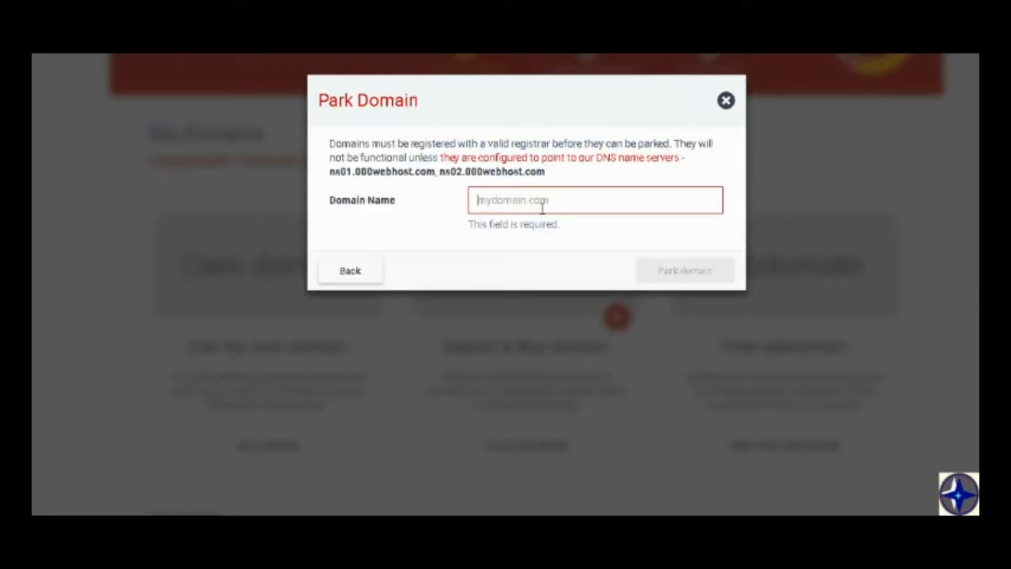
{"action": "type", "text": "real"}
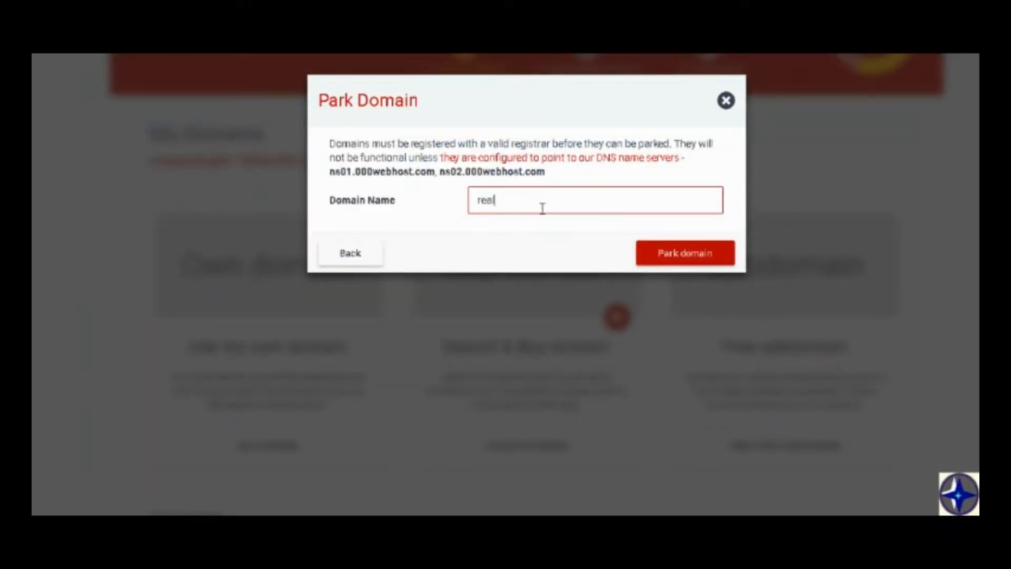
{"action": "type", "text": "gaming001.tk"}
{"action": "left_click", "coordinate": [714, 255]}
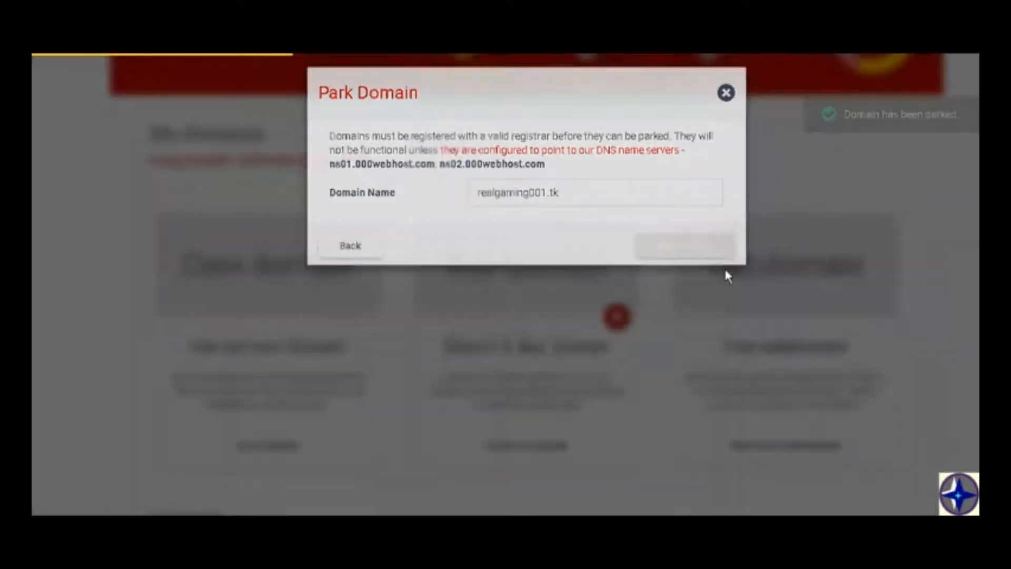
Open the website-linking dialog for the parked domain realgaming001.tk.
{"action": "scroll", "coordinate": [725, 274], "scroll_direction": "down", "scroll_amount": 10}
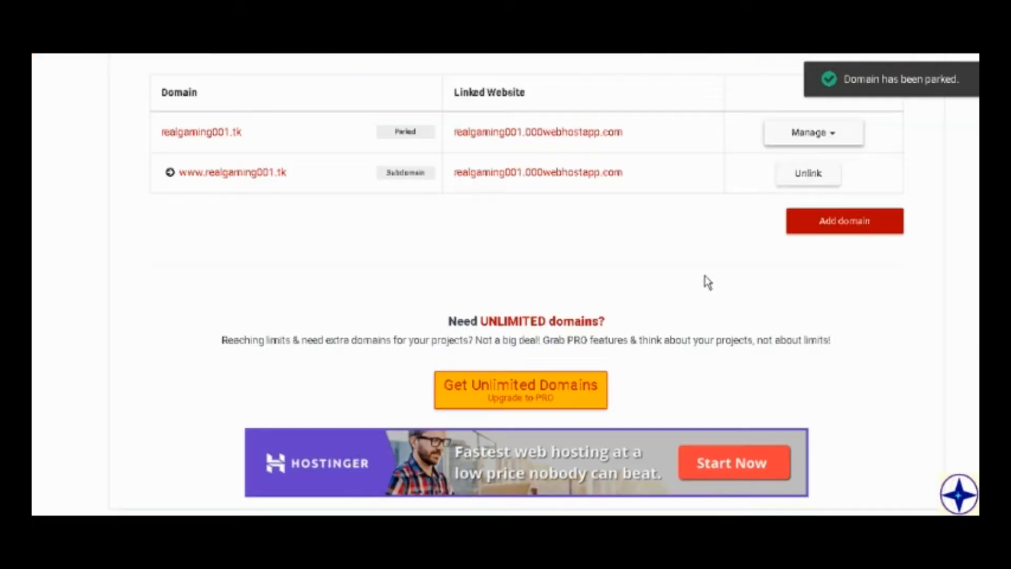
{"action": "left_click", "coordinate": [818, 140]}
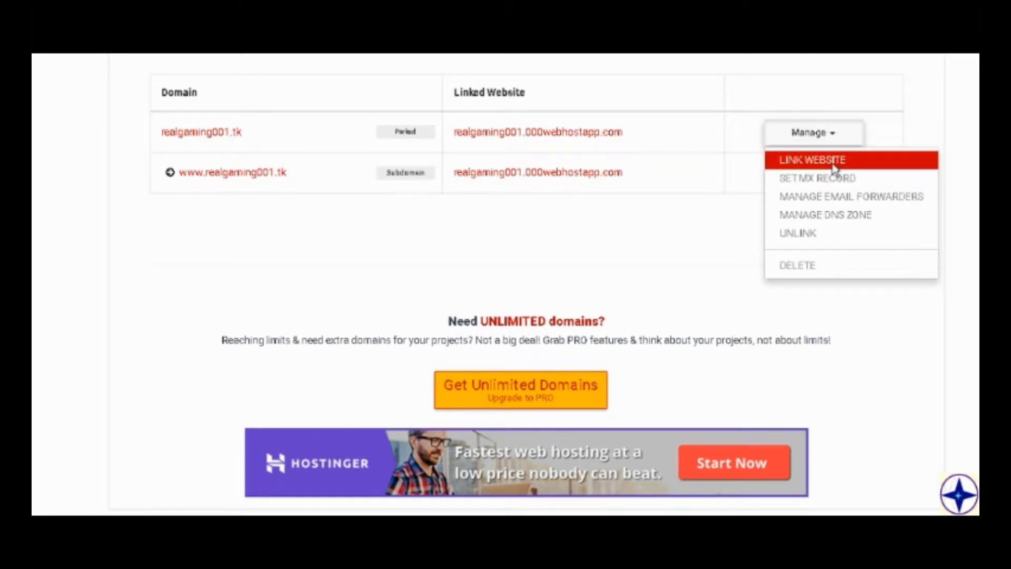
{"action": "left_click", "coordinate": [831, 162]}
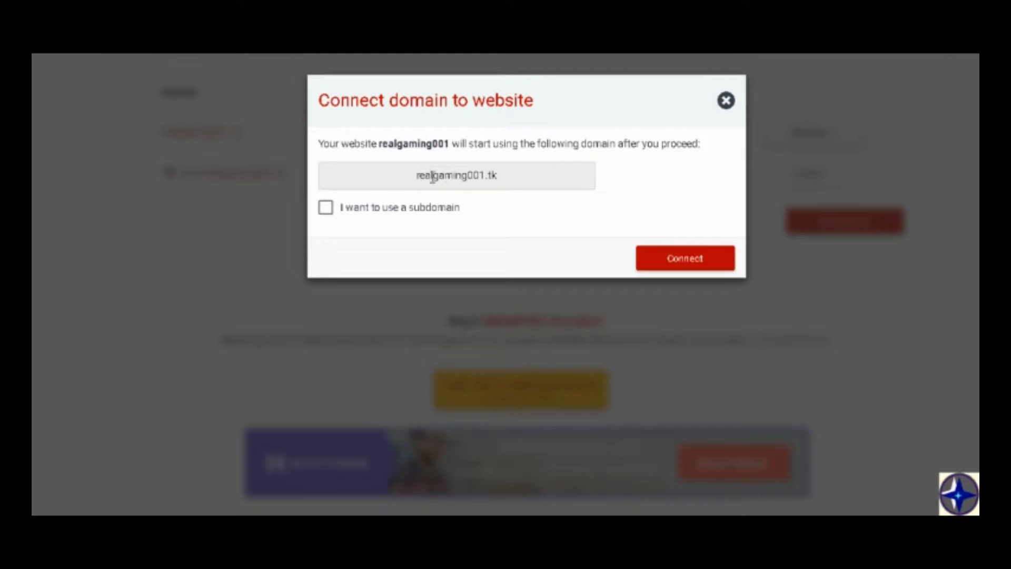
{"action": "left_click", "coordinate": [392, 209]}
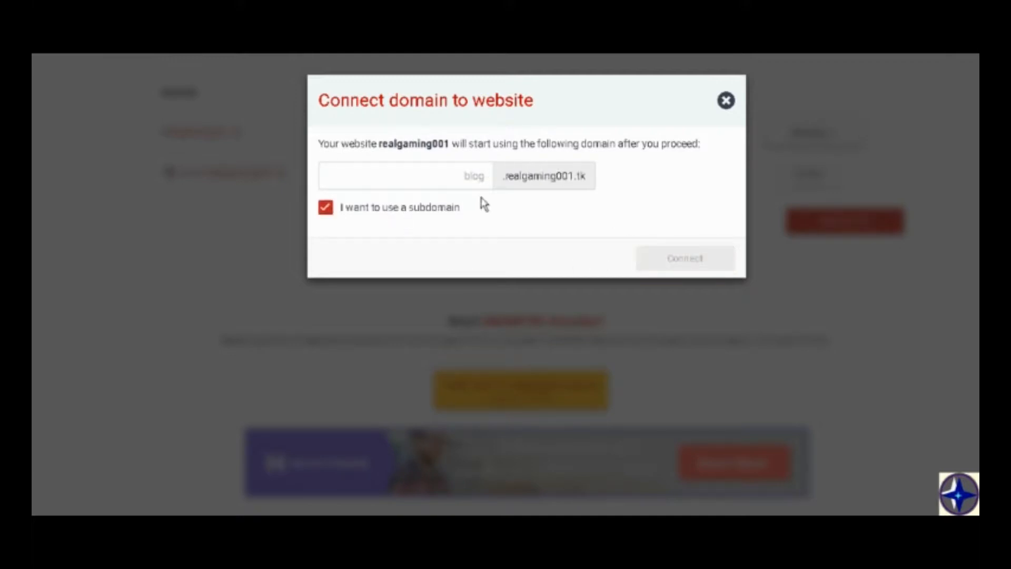
{"action": "left_click", "coordinate": [466, 183]}
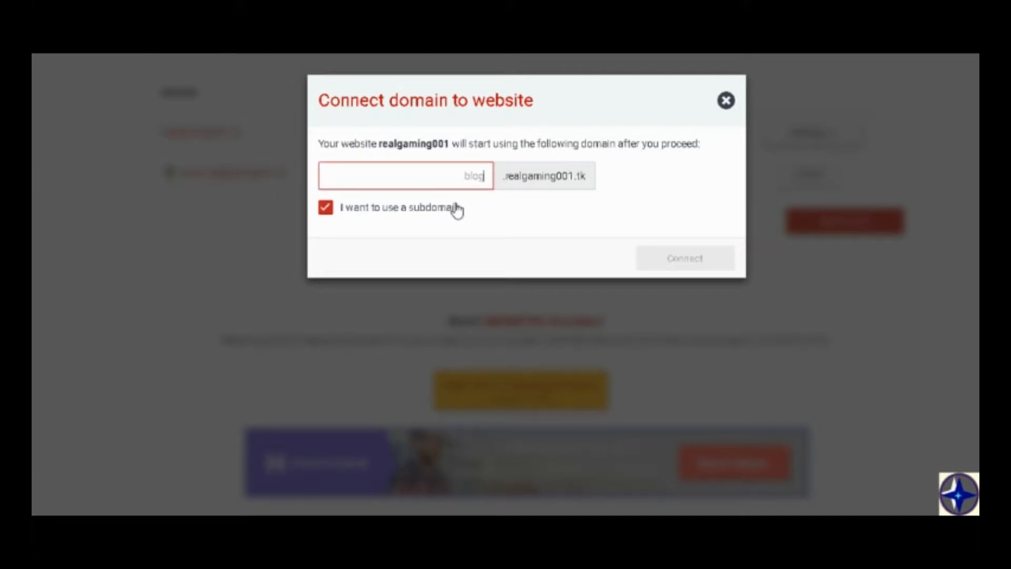
{"action": "type", "text": "Free"}
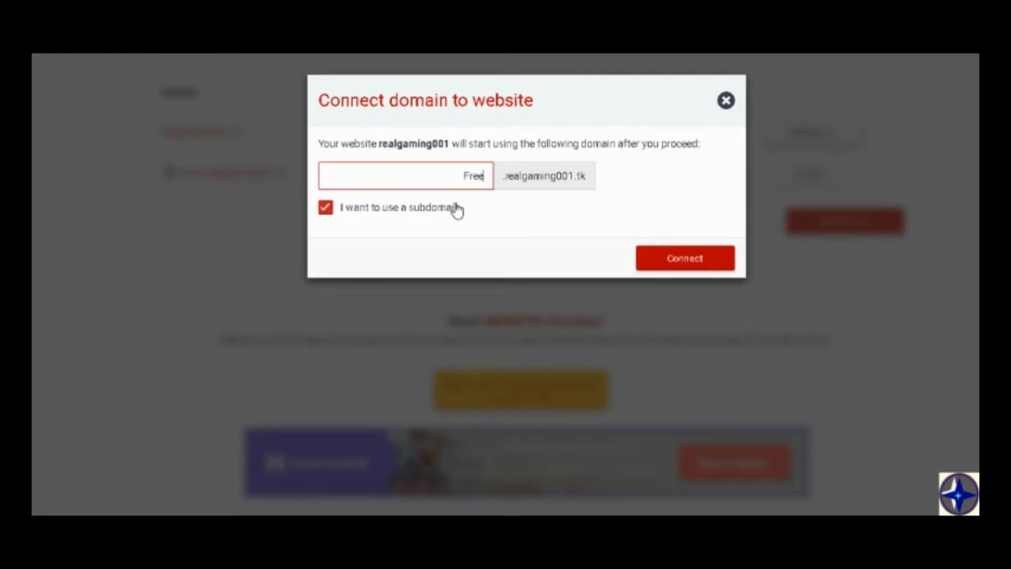
{"action": "type", "text": "games"}
{"action": "left_click", "coordinate": [433, 211]}
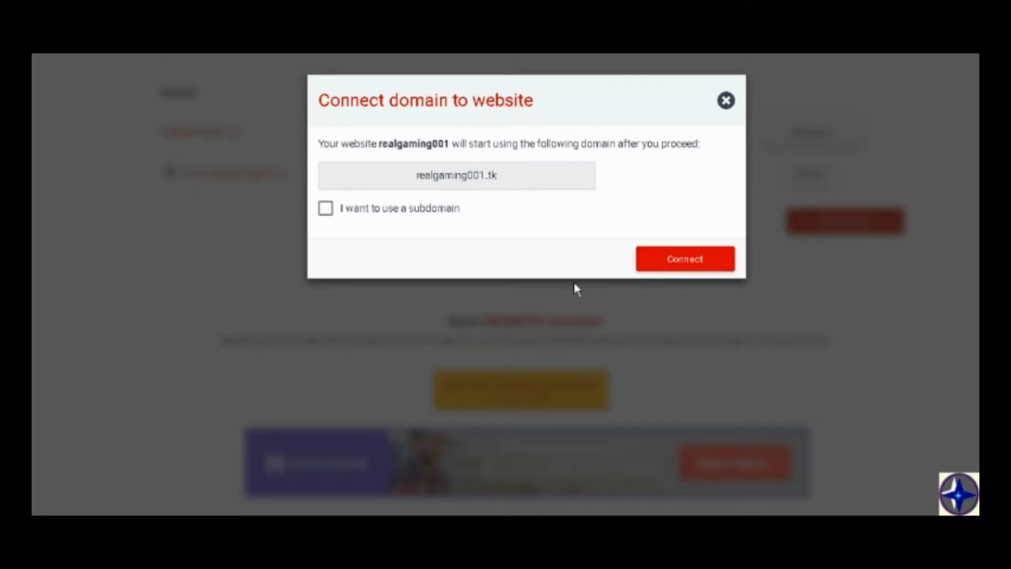
Connect realgaming001.tk to the realgaming001 website without using a subdomain.
{"action": "left_click", "coordinate": [671, 264]}
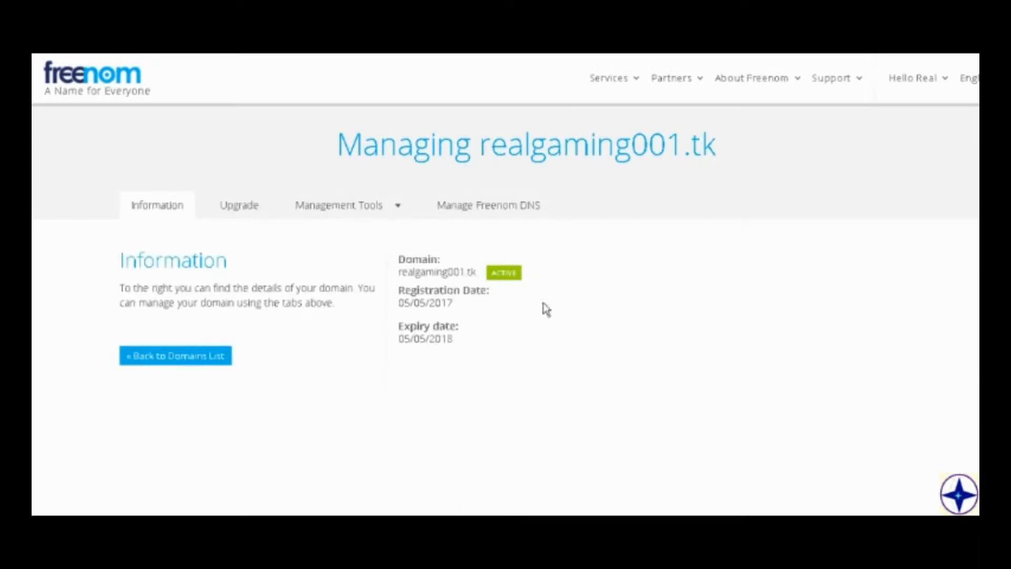
Switch to Freenom and review the custom nameservers set for realgaming001.tk.
{"action": "scroll", "coordinate": [546, 296], "scroll_direction": "down", "scroll_amount": 3}
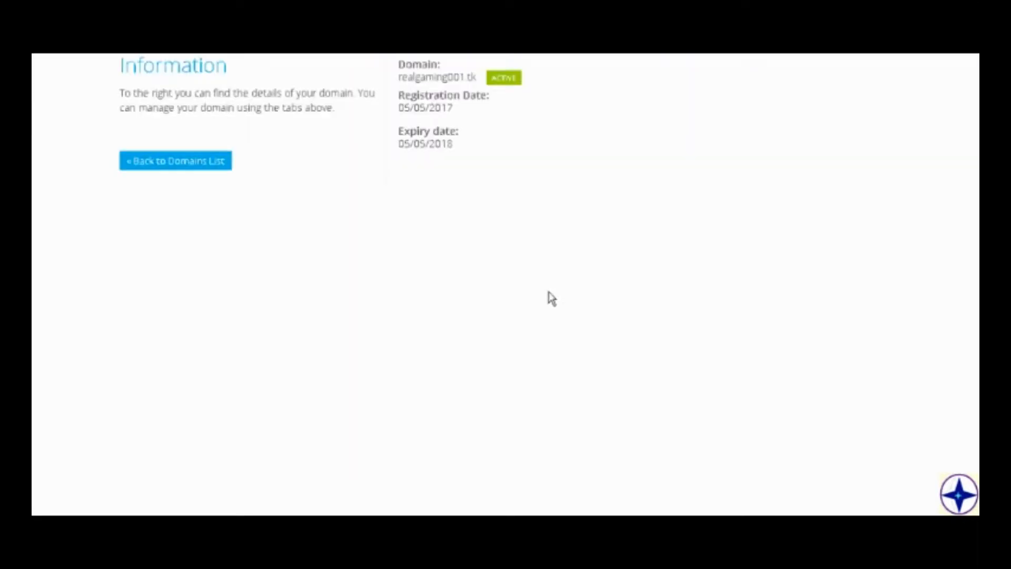
{"action": "scroll", "coordinate": [521, 247], "scroll_direction": "up", "scroll_amount": 2}
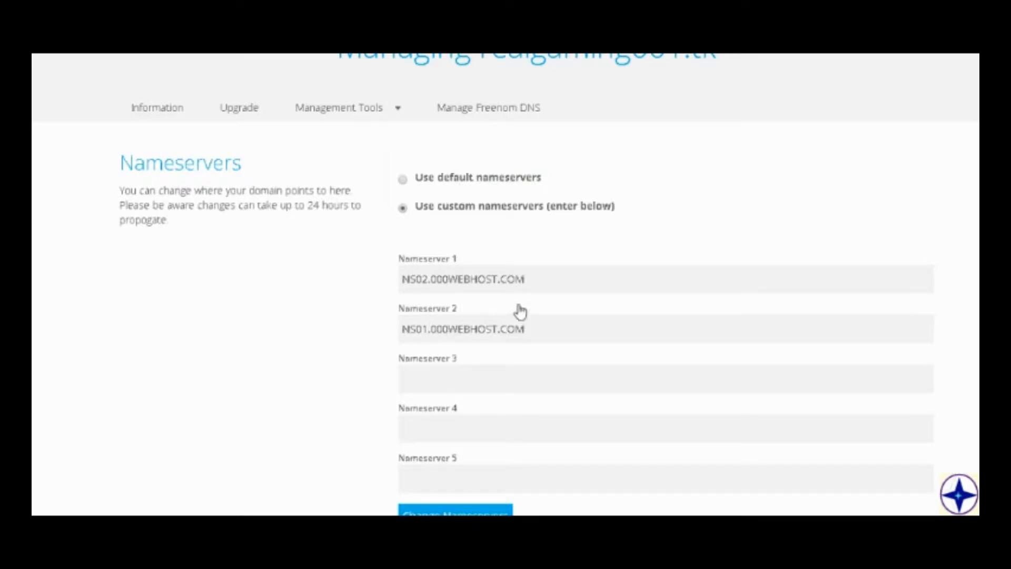
{"action": "scroll", "coordinate": [532, 315], "scroll_direction": "down", "scroll_amount": 2}
{"action": "scroll", "coordinate": [544, 318], "scroll_direction": "up", "scroll_amount": 2}
{"action": "scroll", "coordinate": [458, 232], "scroll_direction": "up", "scroll_amount": 2}
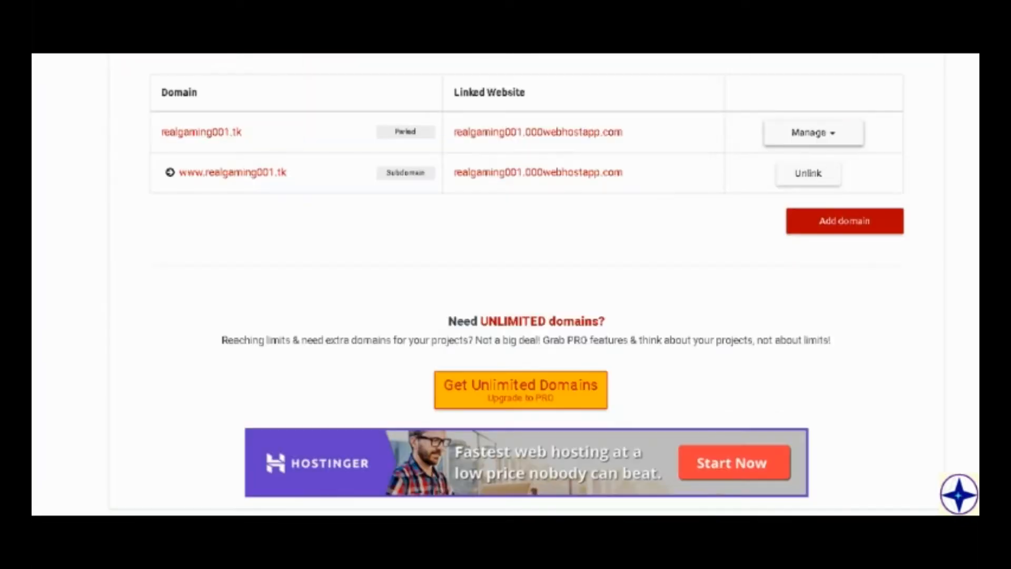
{"action": "scroll", "coordinate": [542, 288], "scroll_direction": "up", "scroll_amount": 4}
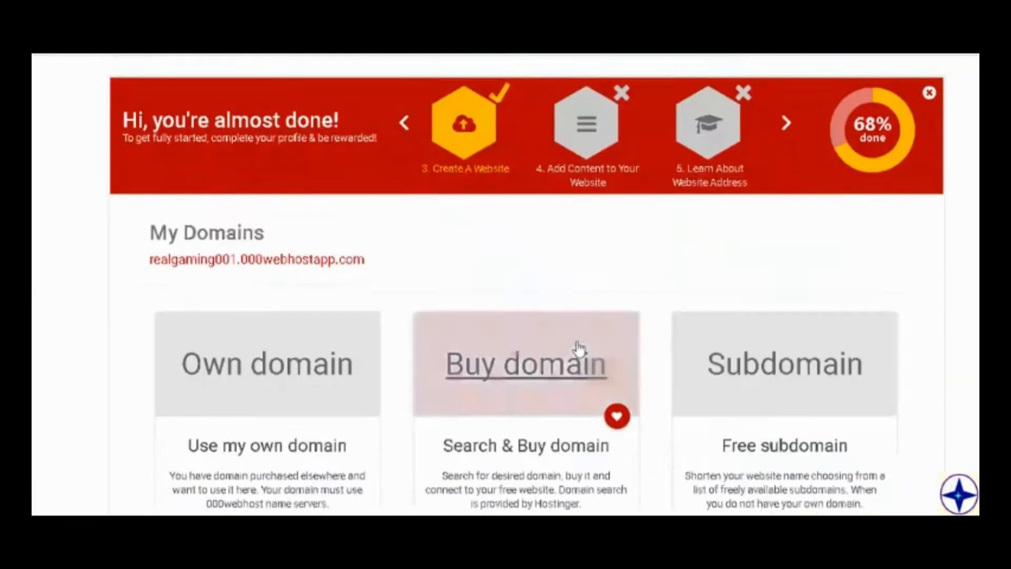
Return to 000webhost, go to the email management of realgaming001 and start a new email forwarder.
{"action": "scroll", "coordinate": [578, 344], "scroll_direction": "down", "scroll_amount": 4}
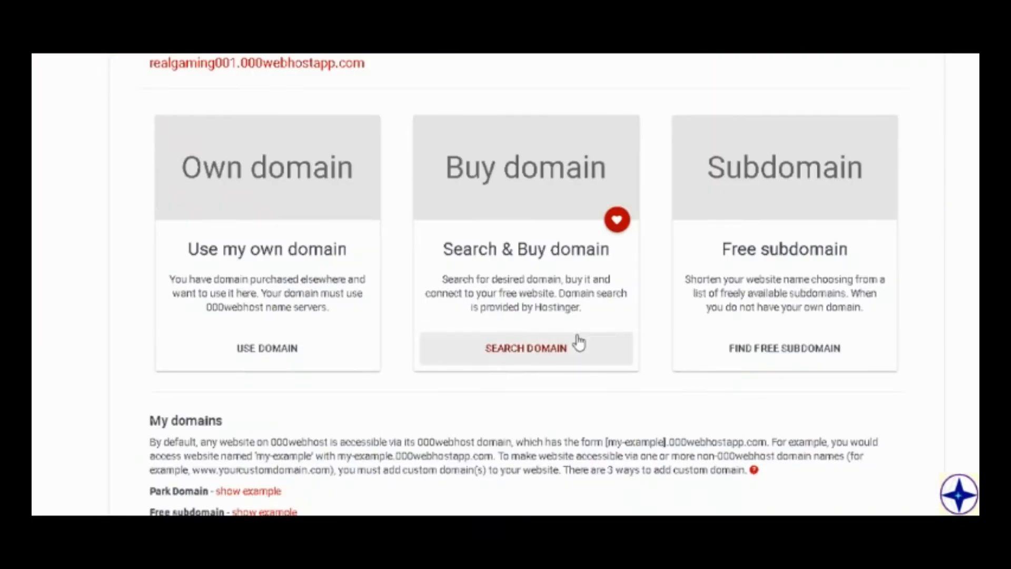
{"action": "scroll", "coordinate": [584, 316], "scroll_direction": "up", "scroll_amount": 6}
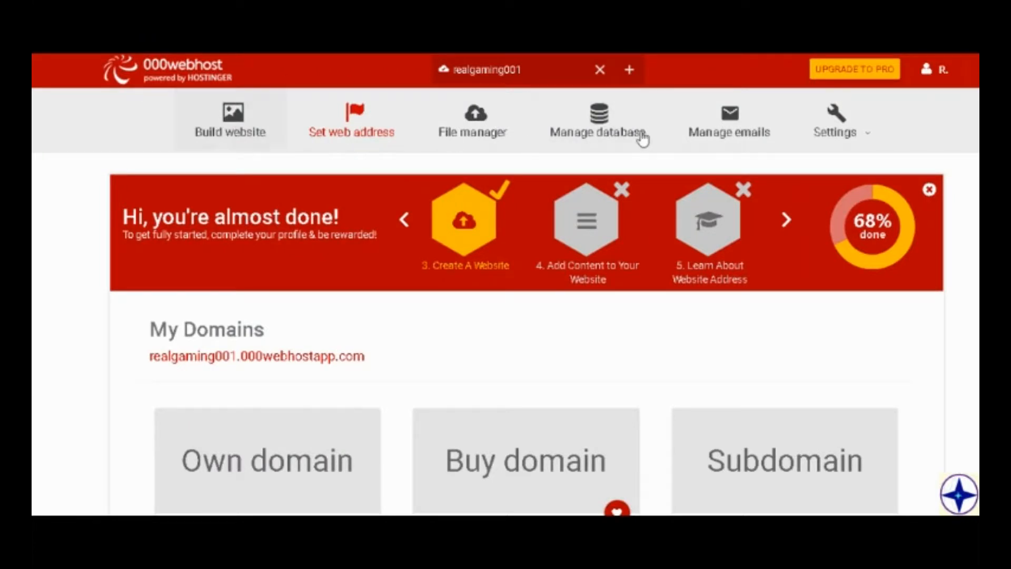
{"action": "left_click", "coordinate": [701, 118]}
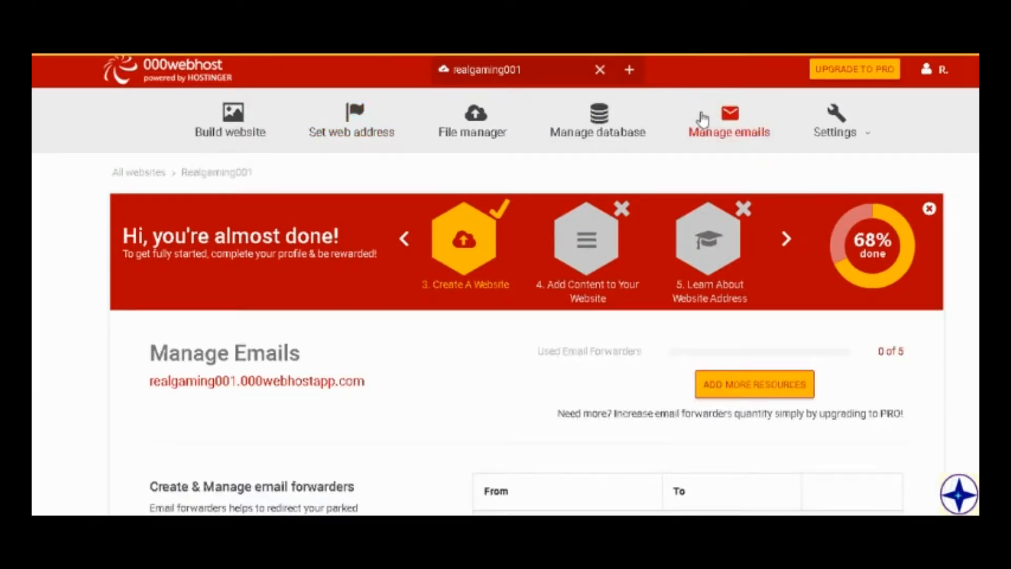
{"action": "scroll", "coordinate": [693, 209], "scroll_direction": "down", "scroll_amount": 2}
{"action": "scroll", "coordinate": [699, 304], "scroll_direction": "down", "scroll_amount": 2}
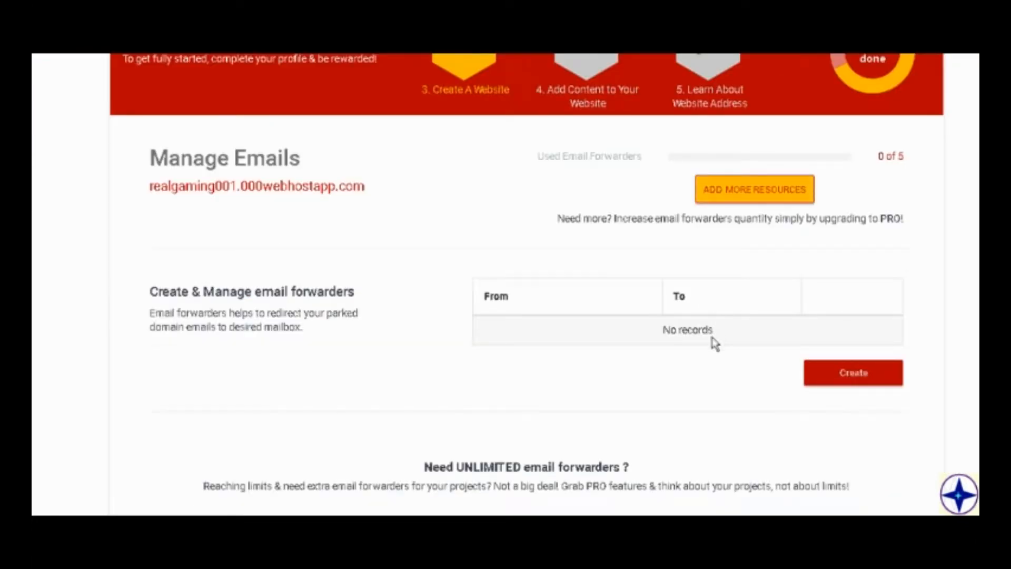
{"action": "left_click", "coordinate": [830, 373]}
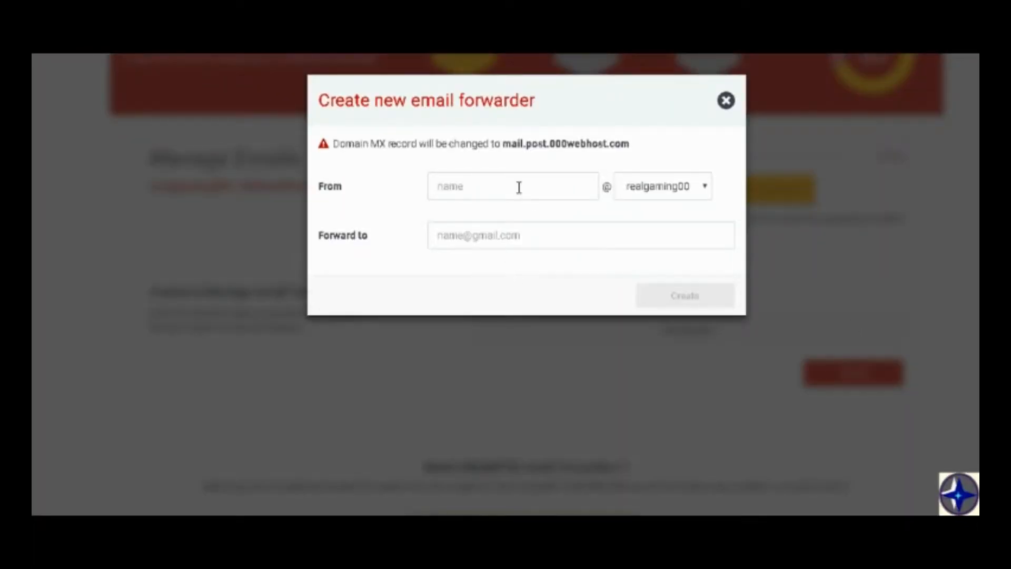
Set the forwarder's From name to User on the realgaming001.tk domain.
{"action": "left_click", "coordinate": [522, 190]}
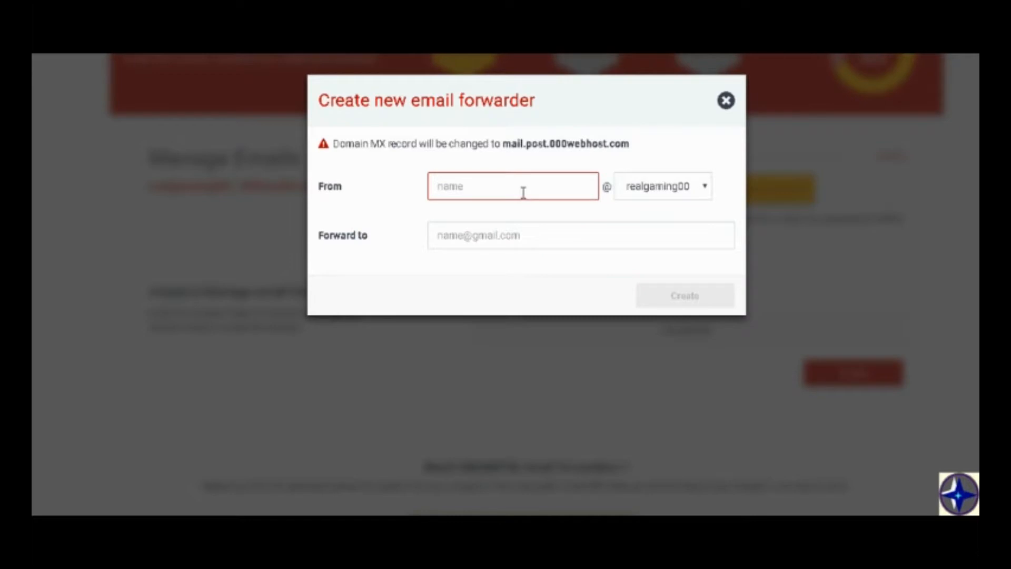
{"action": "left_click", "coordinate": [651, 193]}
{"action": "left_click", "coordinate": [478, 193]}
{"action": "type", "text": "User"}
Enter the destination Gmail address for forwarded mail and create the email forwarder.
{"action": "left_click", "coordinate": [581, 244]}
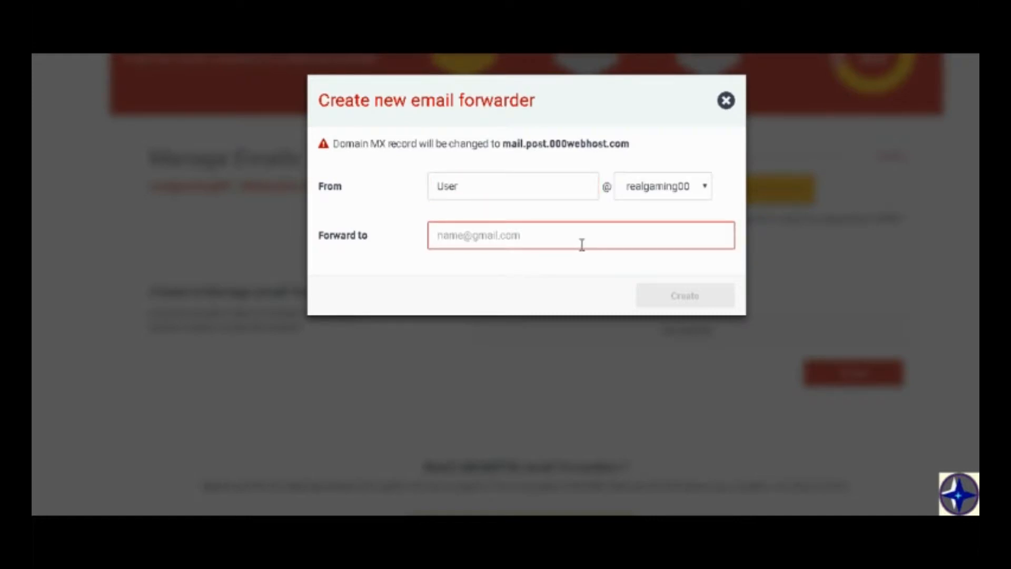
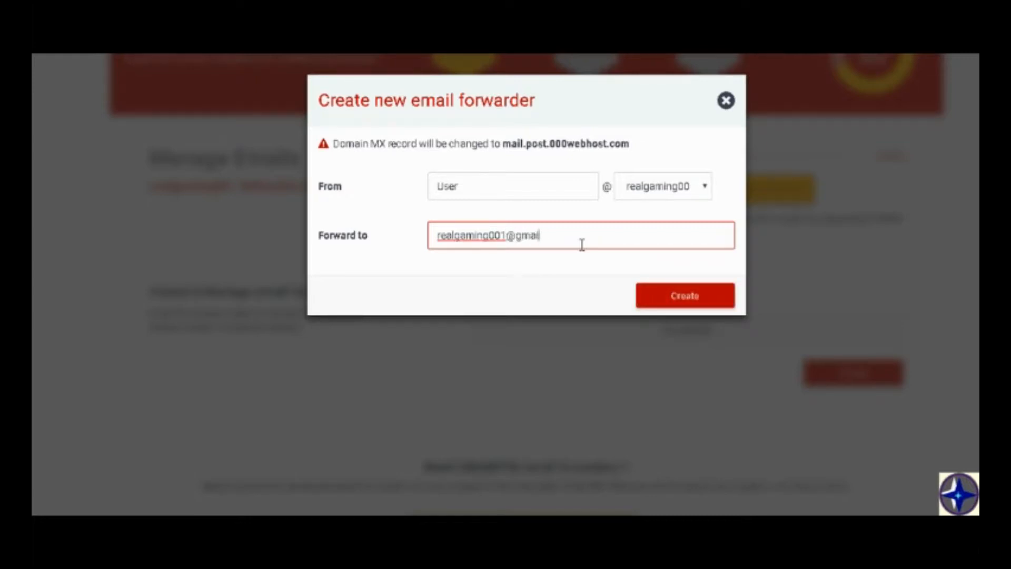
{"action": "left_click", "coordinate": [643, 295]}
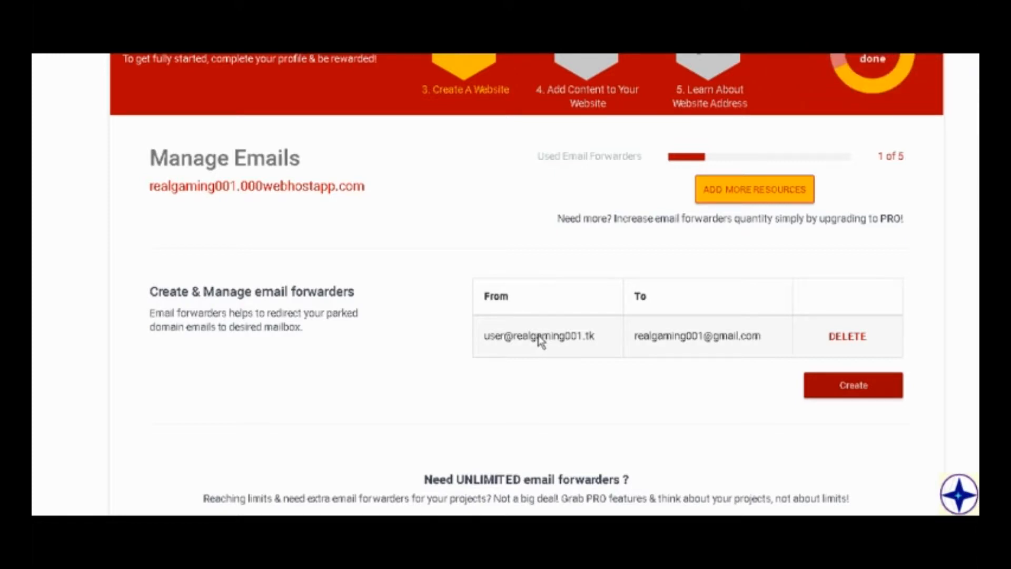
Delete the email forwarder for realgaming001.tk and confirm the deletion.
{"action": "left_click", "coordinate": [846, 335]}
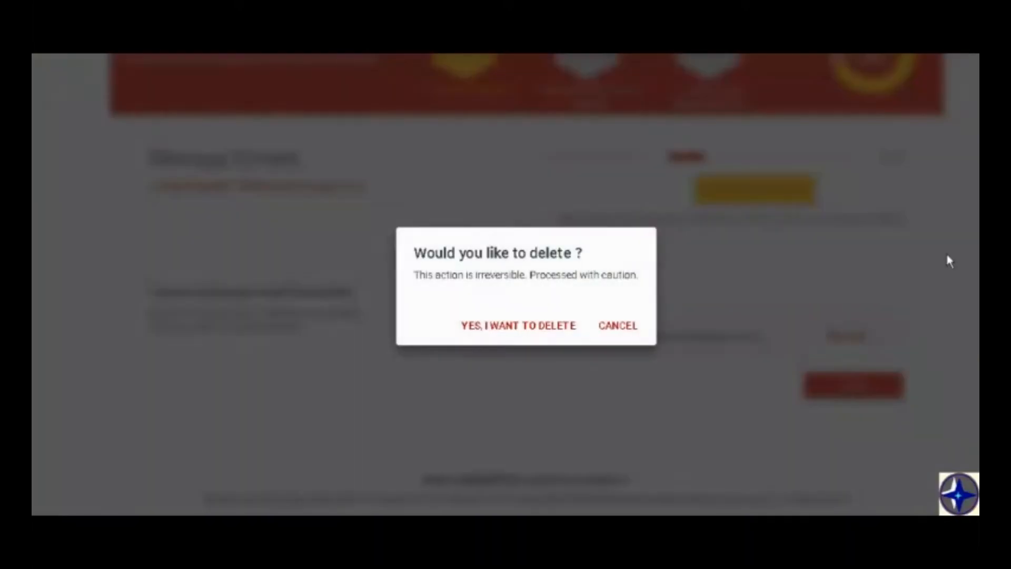
{"action": "left_click", "coordinate": [527, 324]}
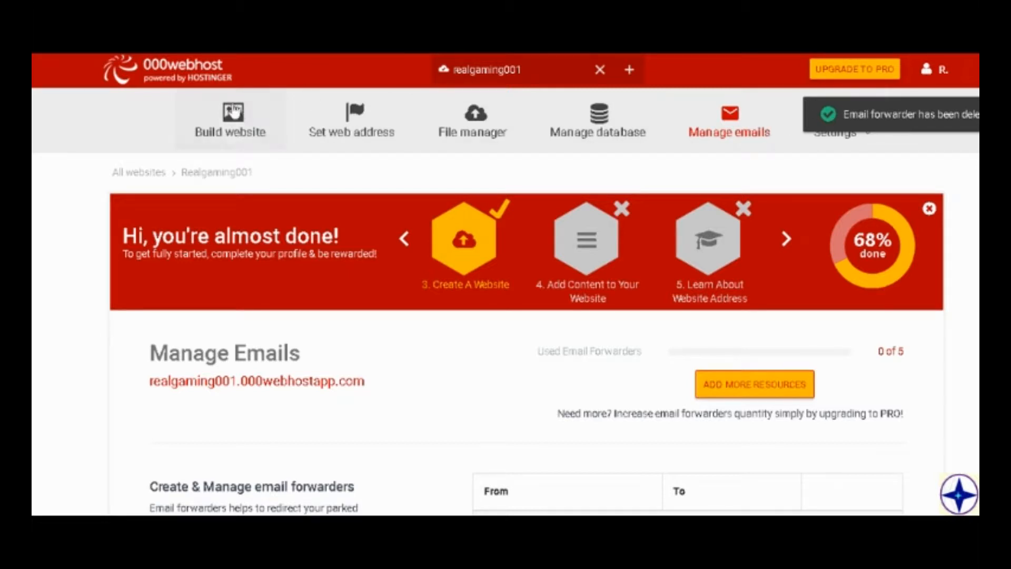
Go to the website building options and open the WordPress installation form.
{"action": "left_click", "coordinate": [206, 128]}
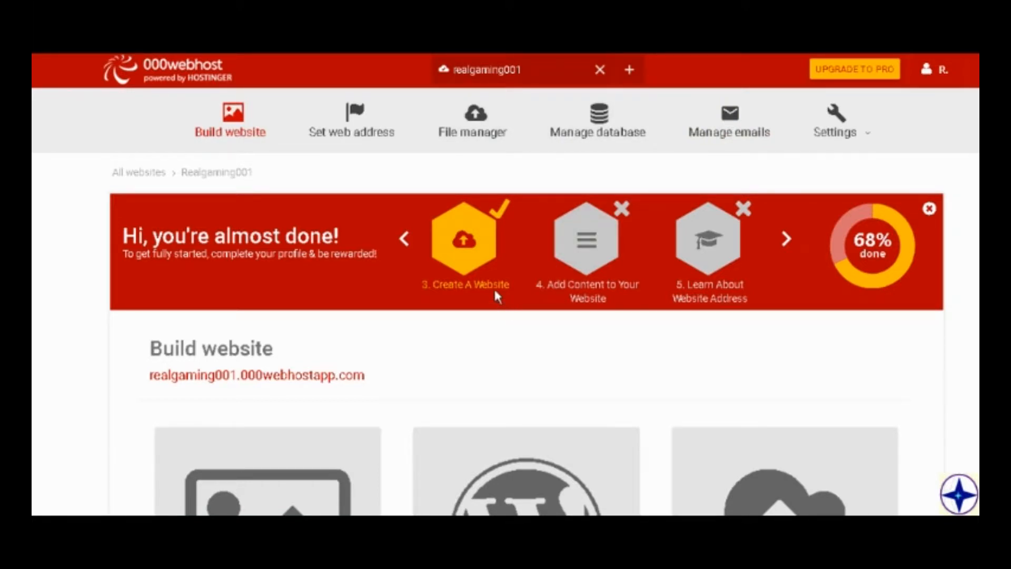
{"action": "scroll", "coordinate": [355, 386], "scroll_direction": "down", "scroll_amount": 5}
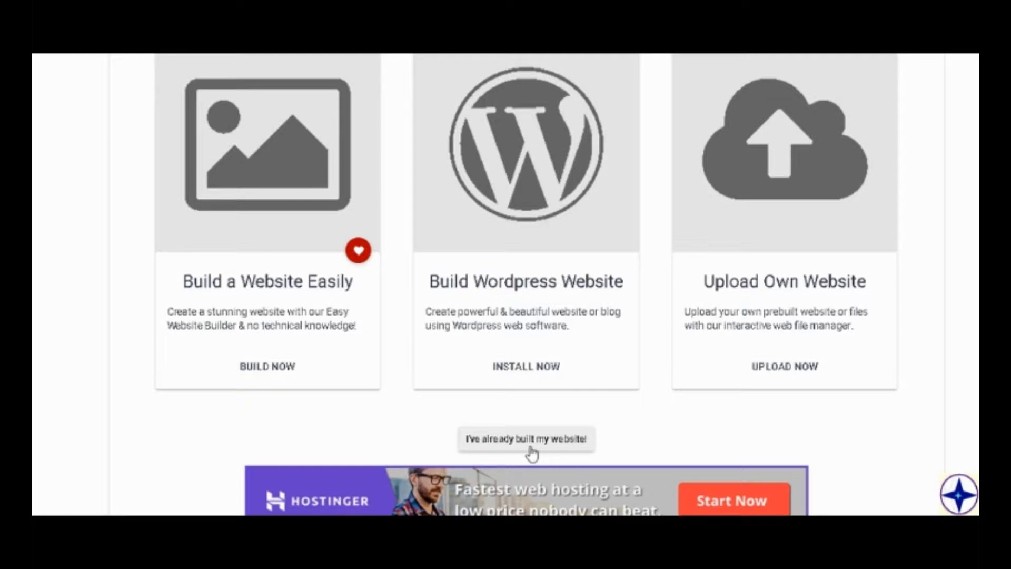
{"action": "left_click", "coordinate": [553, 368]}
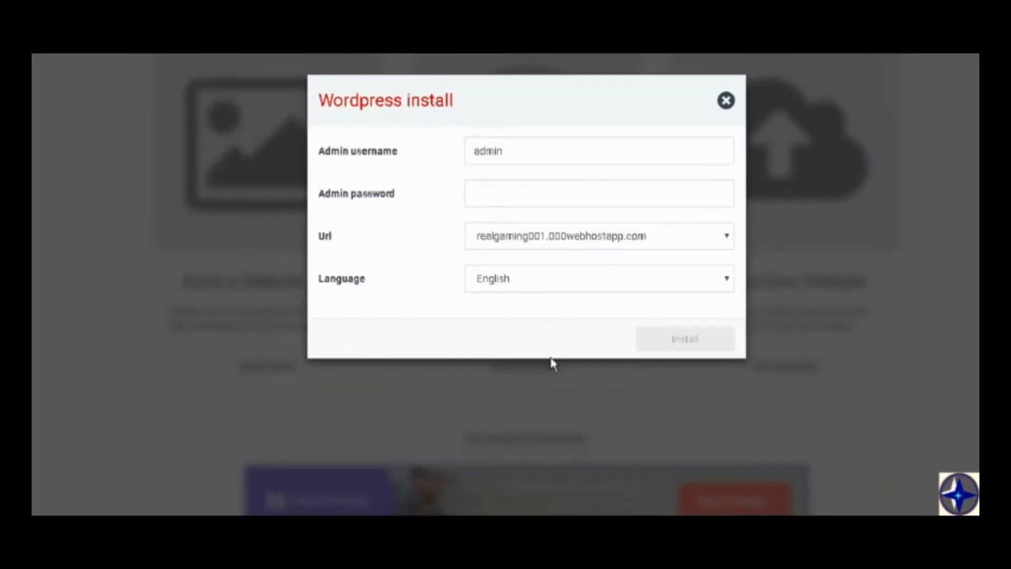
{"action": "left_click", "coordinate": [530, 158]}
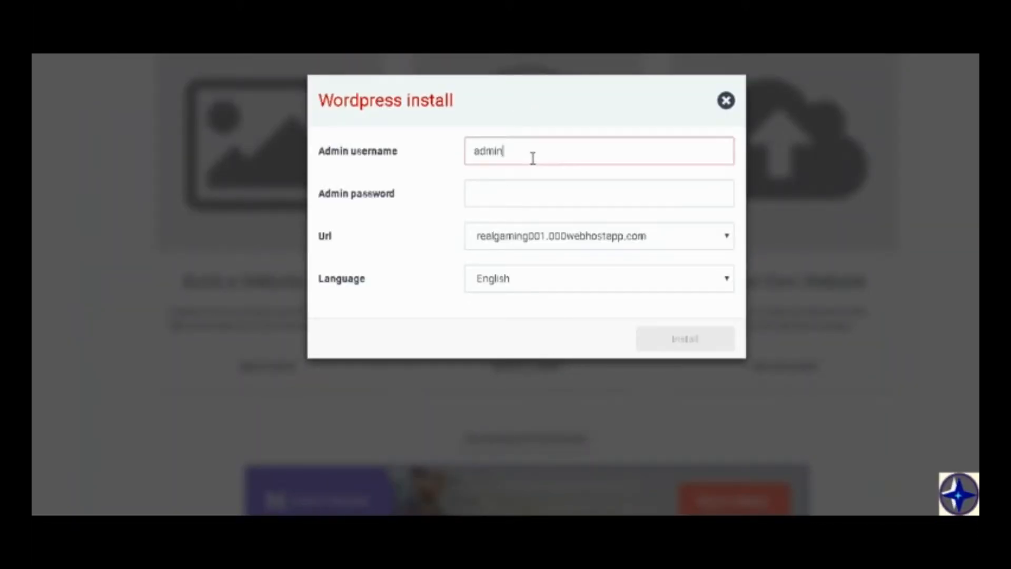
{"action": "left_click_drag", "start_coordinate": [531, 158], "coordinate": [451, 149]}
{"action": "left_click", "coordinate": [551, 151]}
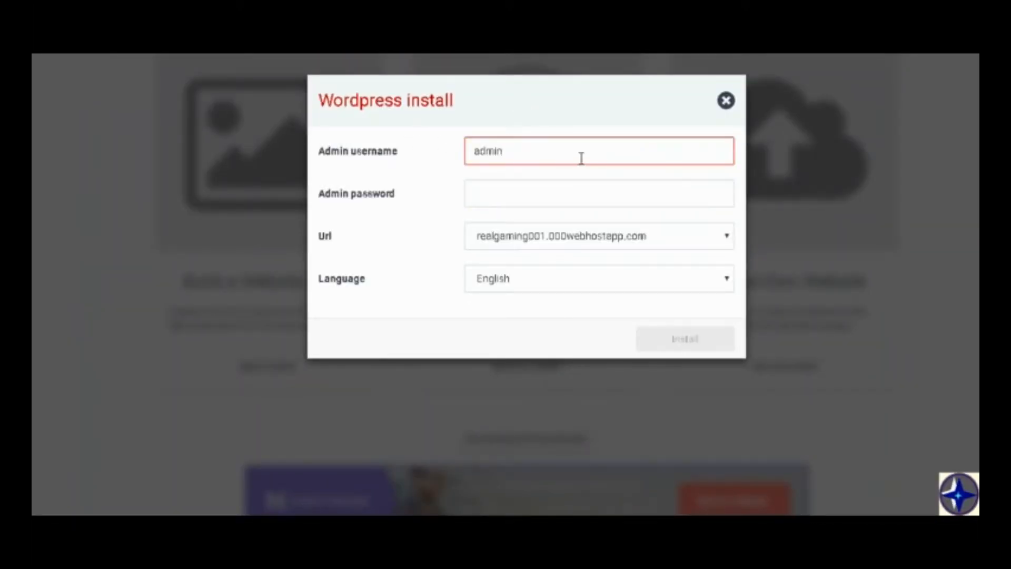
{"action": "left_click", "coordinate": [380, 248]}
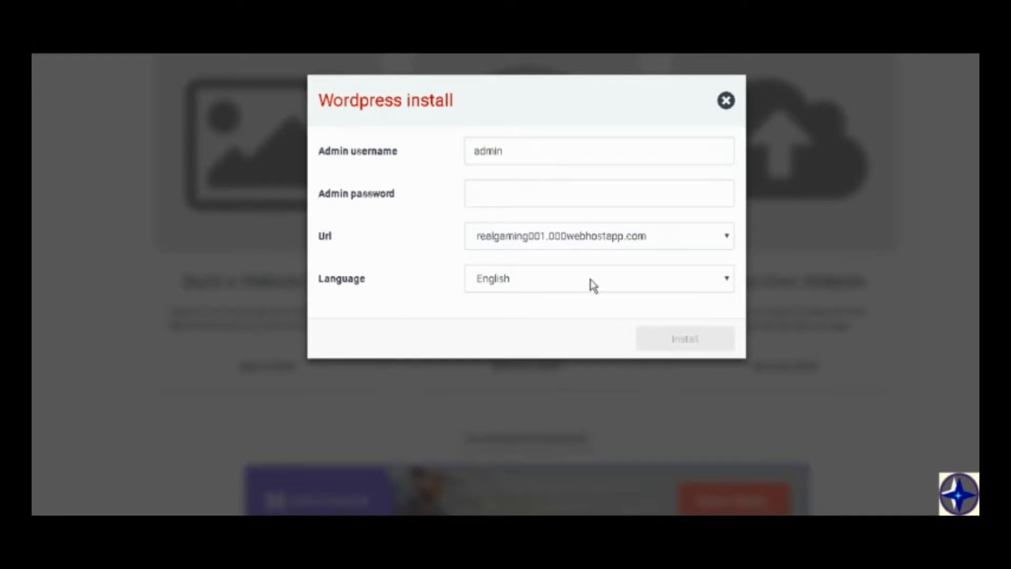
Set the WordPress installation URL to realgaming001.tk.
{"action": "left_click", "coordinate": [636, 246]}
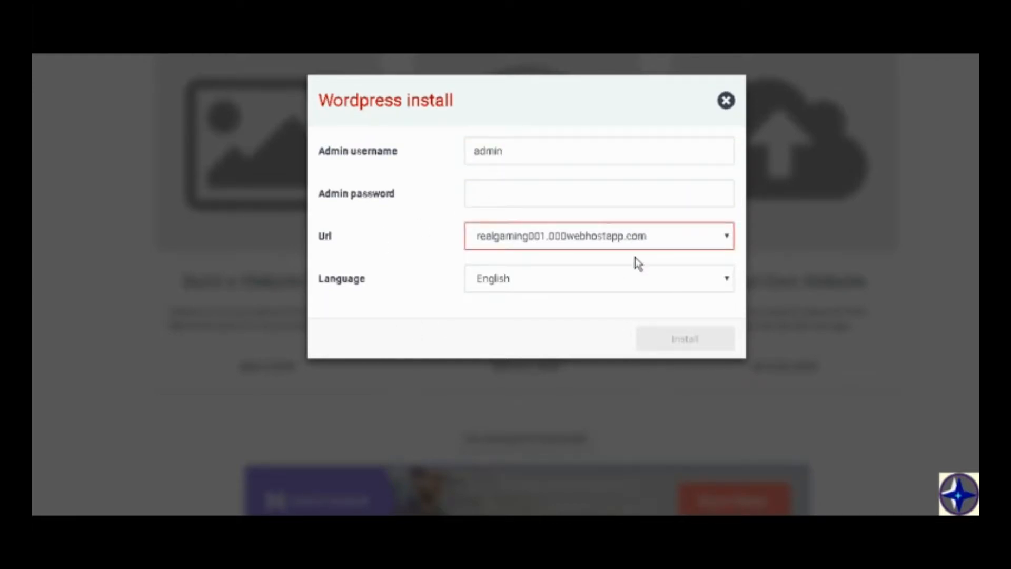
{"action": "left_click", "coordinate": [631, 281]}
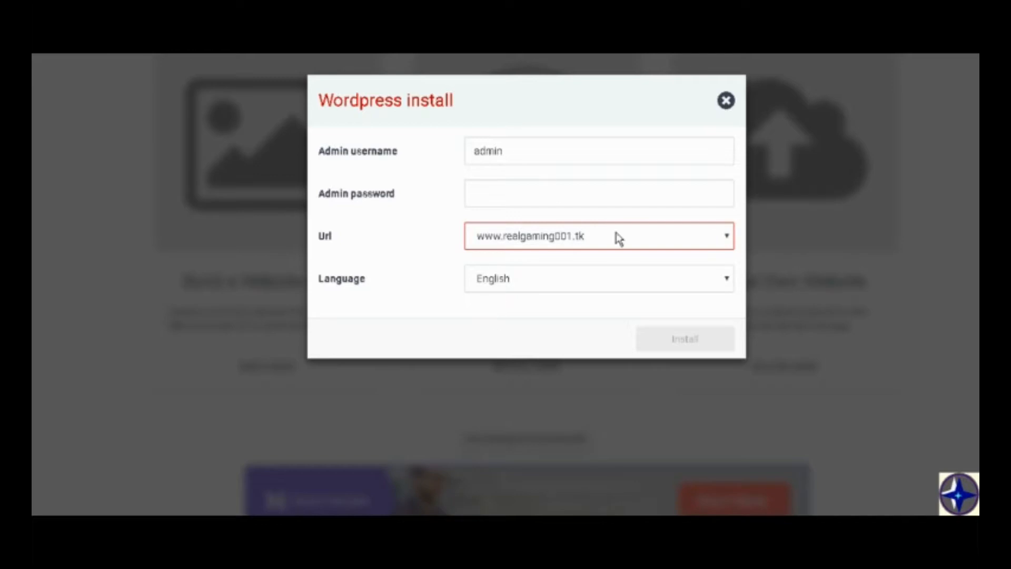
{"action": "left_click", "coordinate": [476, 240]}
{"action": "left_click", "coordinate": [510, 282]}
Enter the WordPress admin password and start the installation.
{"action": "left_click", "coordinate": [577, 193]}
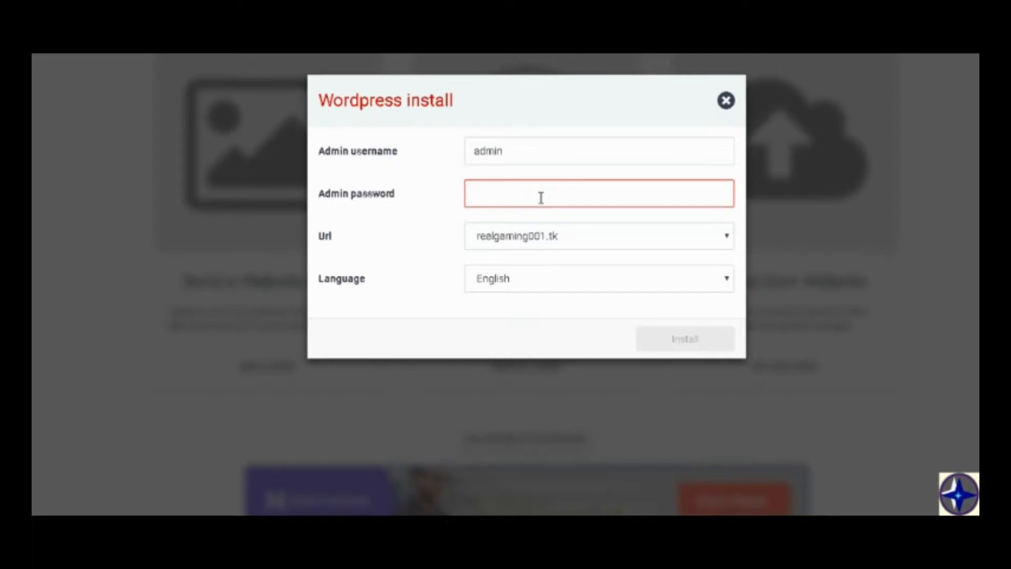
{"action": "type", "text": "•••••••"}
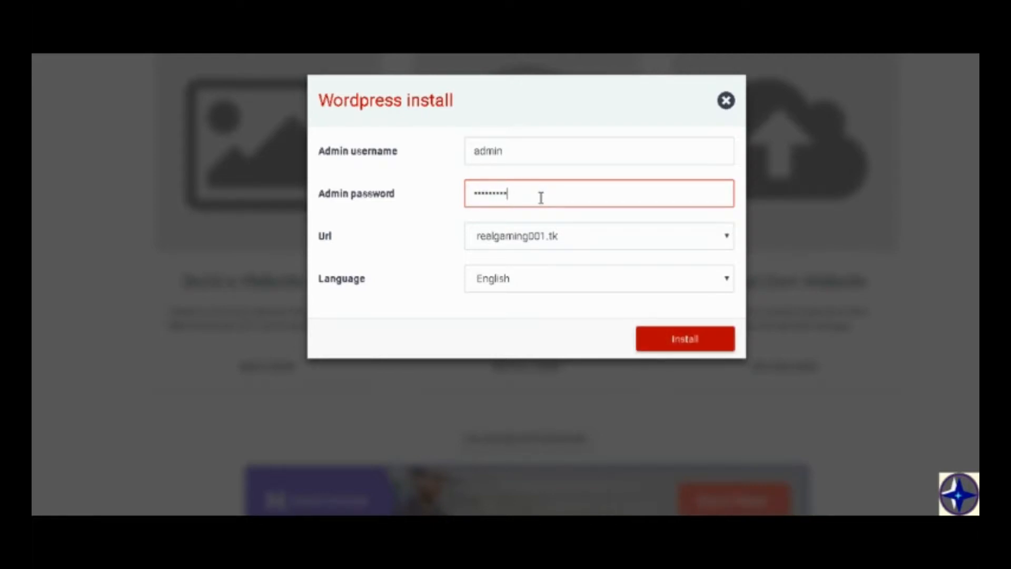
{"action": "key", "text": "BackSpace"}
{"action": "key", "text": "BackSpace"}
{"action": "key", "text": "BackSpace"}
{"action": "key", "text": "BackSpace"}
{"action": "key", "text": "BackSpace"}
{"action": "key", "text": "BackSpace"}
{"action": "key", "text": "BackSpace"}
{"action": "key", "text": "BackSpace"}
{"action": "key", "text": "BackSpace"}
{"action": "type", "text": "••••••"}
{"action": "left_click", "coordinate": [693, 343]}
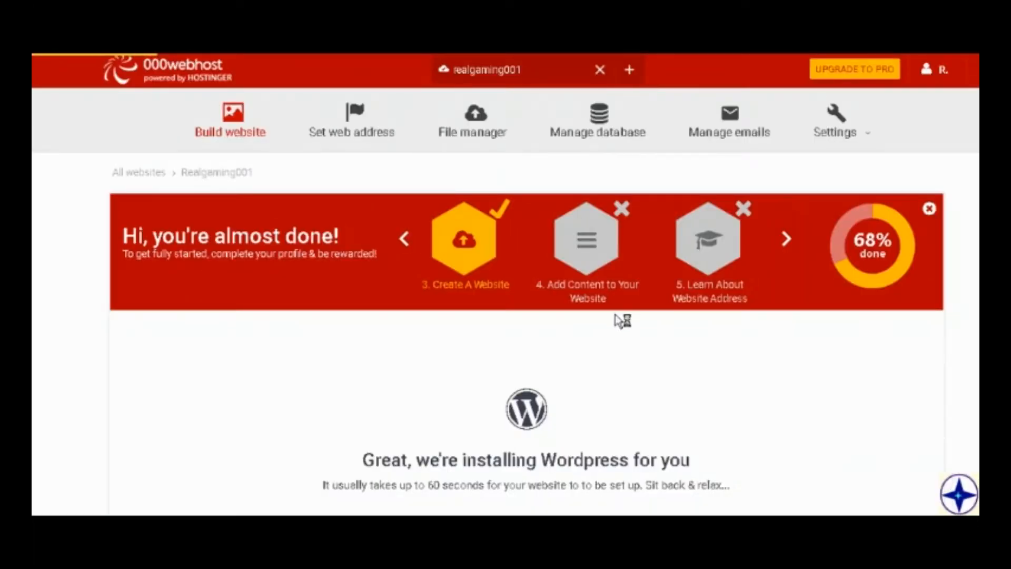
Wait for the WordPress installation to finish and go to its configuration page.
{"action": "scroll", "coordinate": [620, 318], "scroll_direction": "down", "scroll_amount": 5}
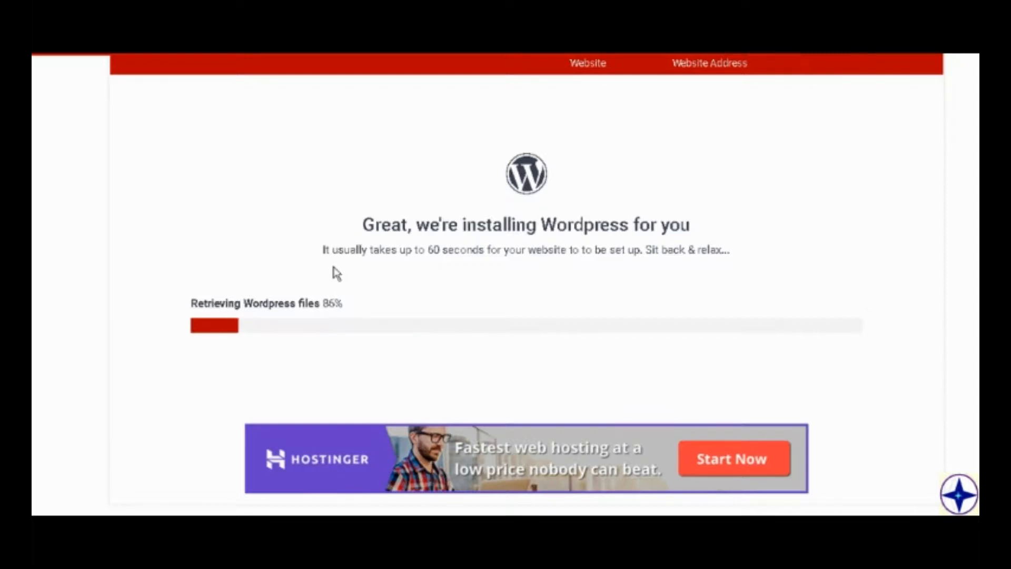
{"action": "scroll", "coordinate": [342, 268], "scroll_direction": "up", "scroll_amount": 5}
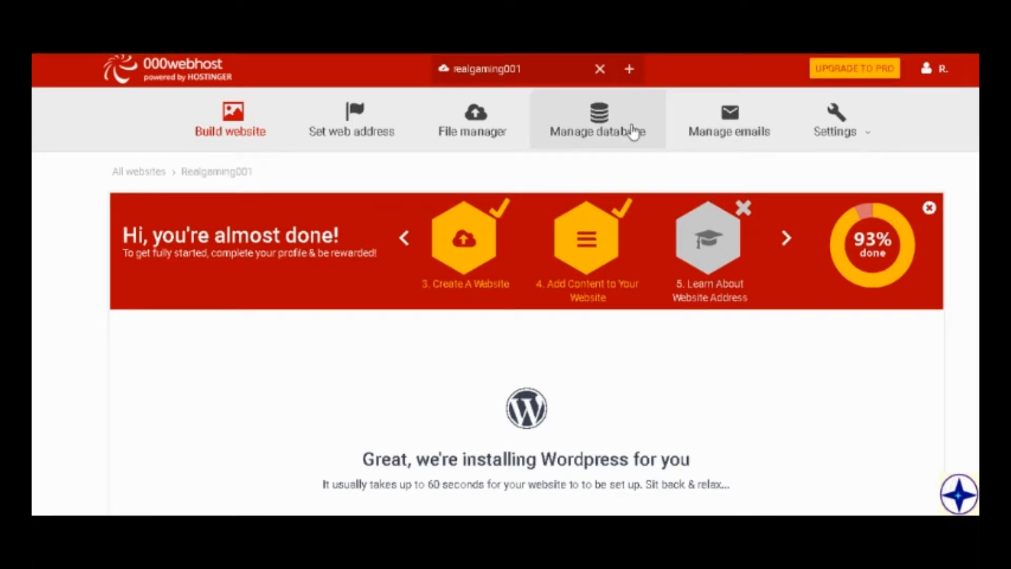
{"action": "scroll", "coordinate": [649, 169], "scroll_direction": "down", "scroll_amount": 4}
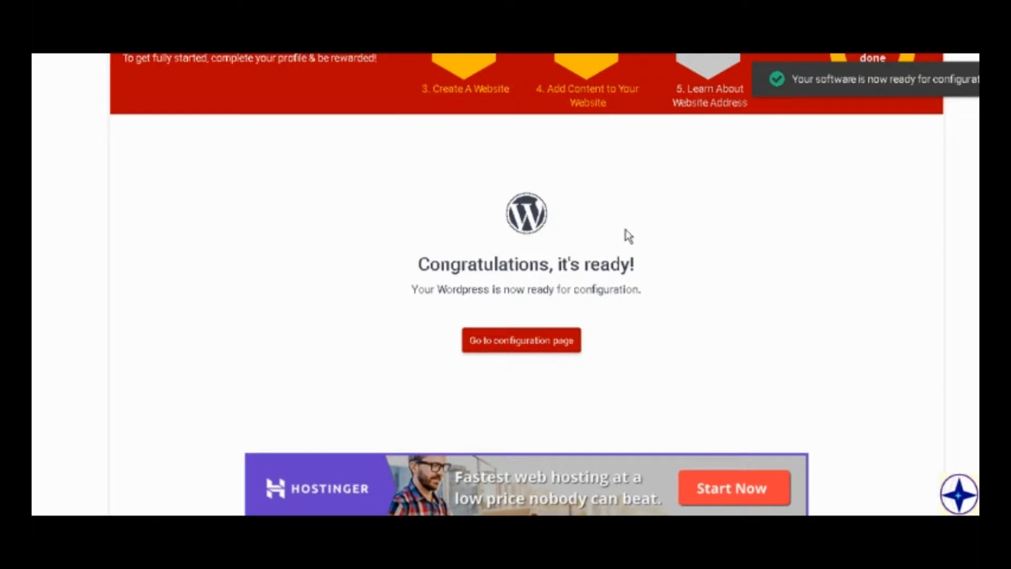
{"action": "left_click", "coordinate": [543, 349]}
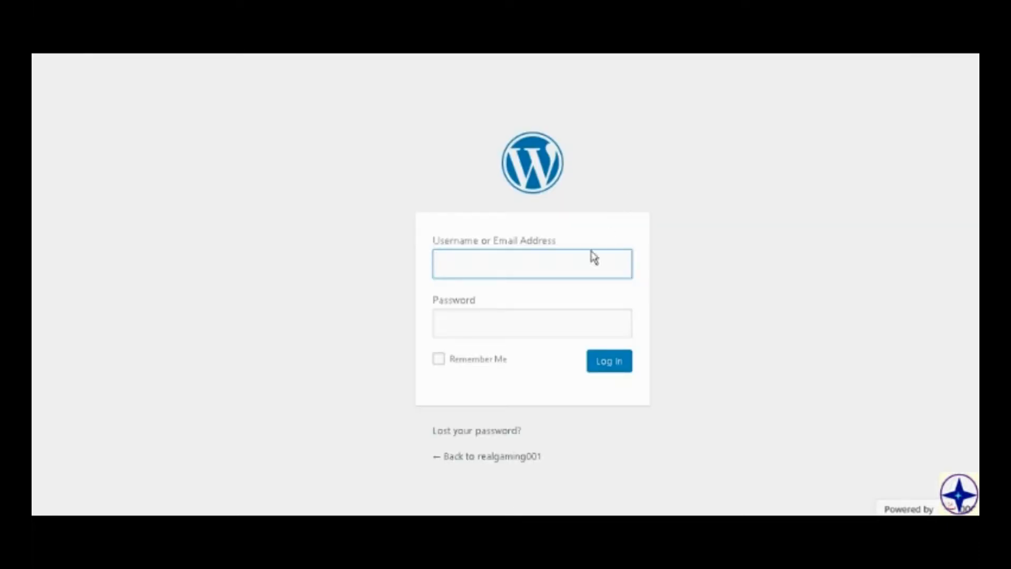
Log in to WordPress as admin with the account password.
{"action": "type", "text": "admin"}
{"action": "key", "text": "Tab"}
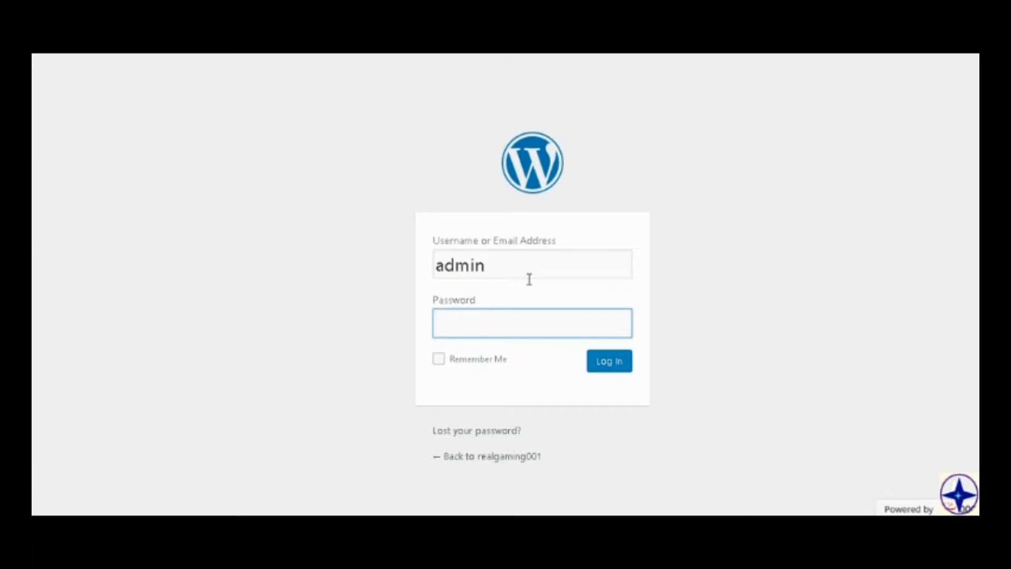
{"action": "type", "text": "•••••••••••"}
{"action": "left_click", "coordinate": [604, 370]}
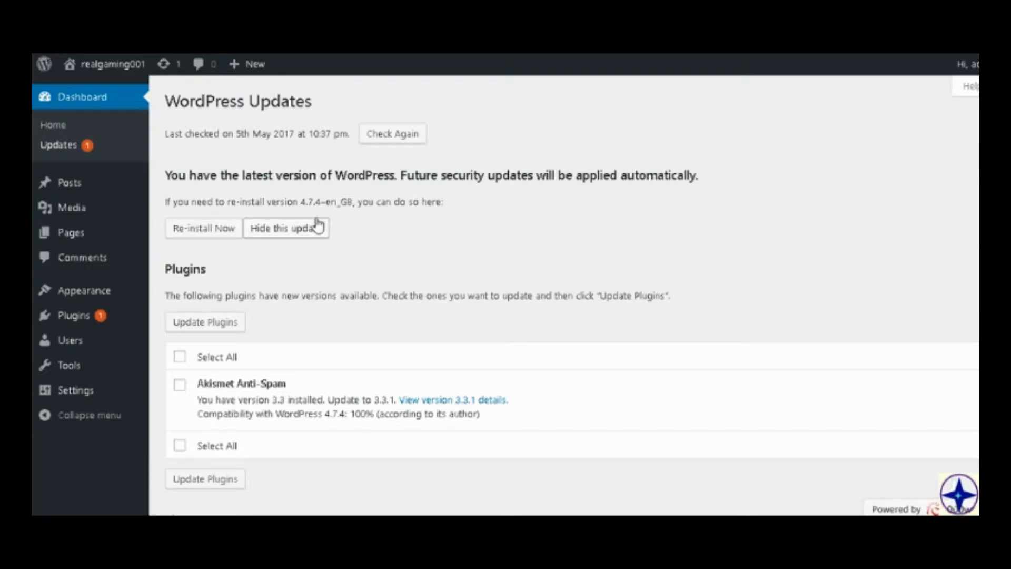
Hide the WordPress 4.7.4-en_GB update and update the Akismet Anti-Spam plugin.
{"action": "scroll", "coordinate": [325, 197], "scroll_direction": "down", "scroll_amount": 2}
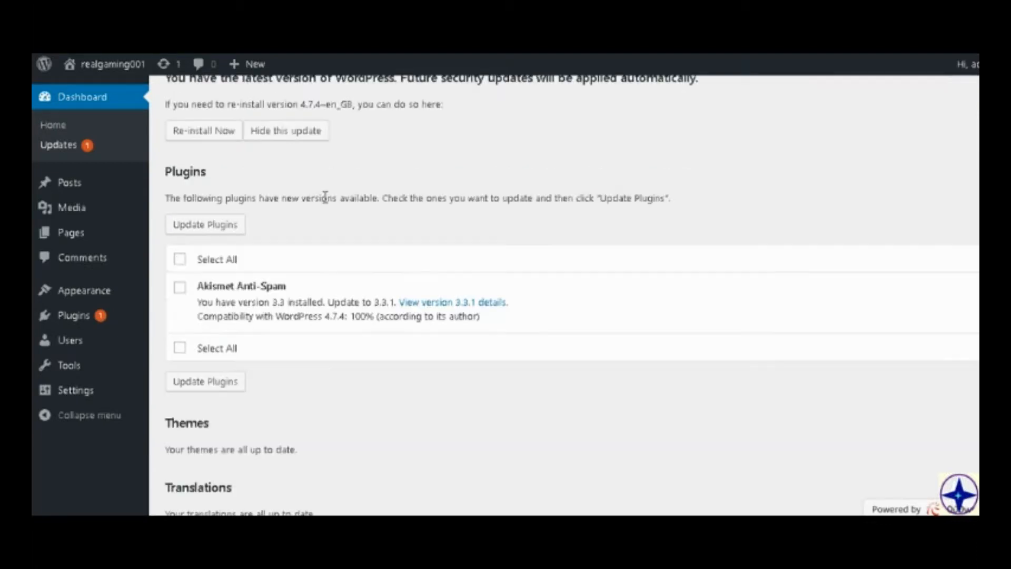
{"action": "left_click", "coordinate": [308, 141]}
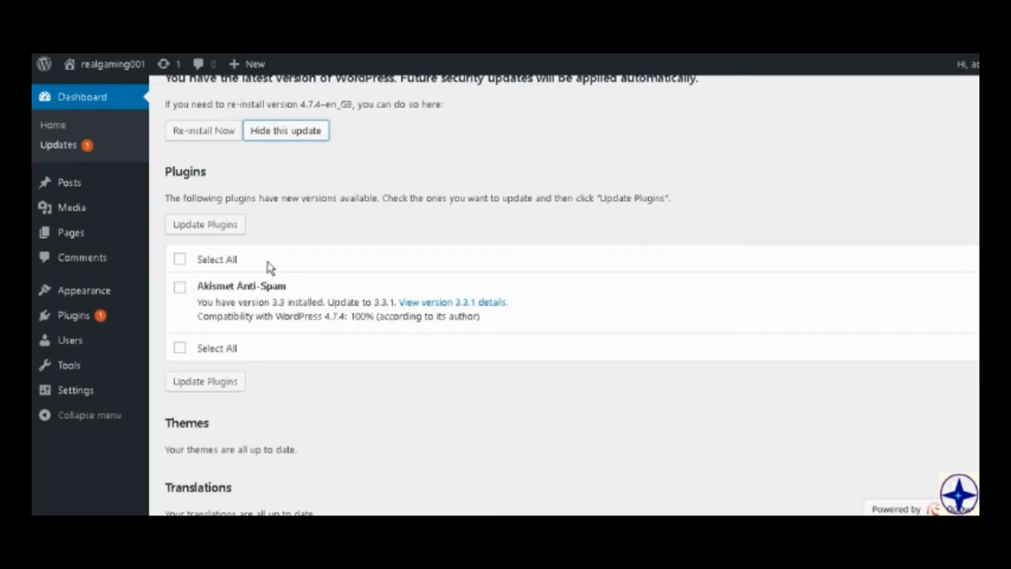
{"action": "scroll", "coordinate": [242, 323], "scroll_direction": "down", "scroll_amount": 2}
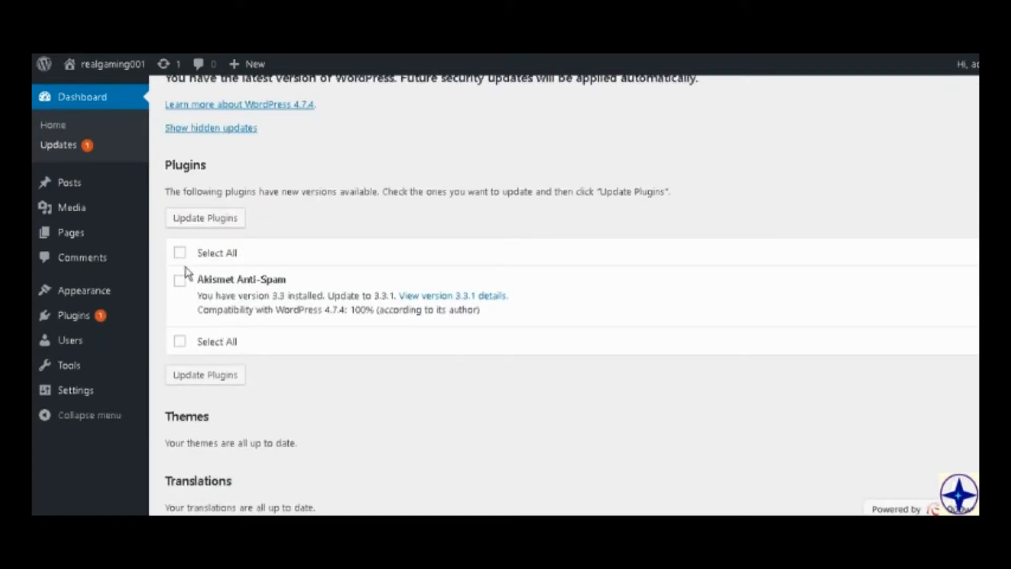
{"action": "left_click", "coordinate": [180, 280]}
{"action": "left_click", "coordinate": [205, 375]}
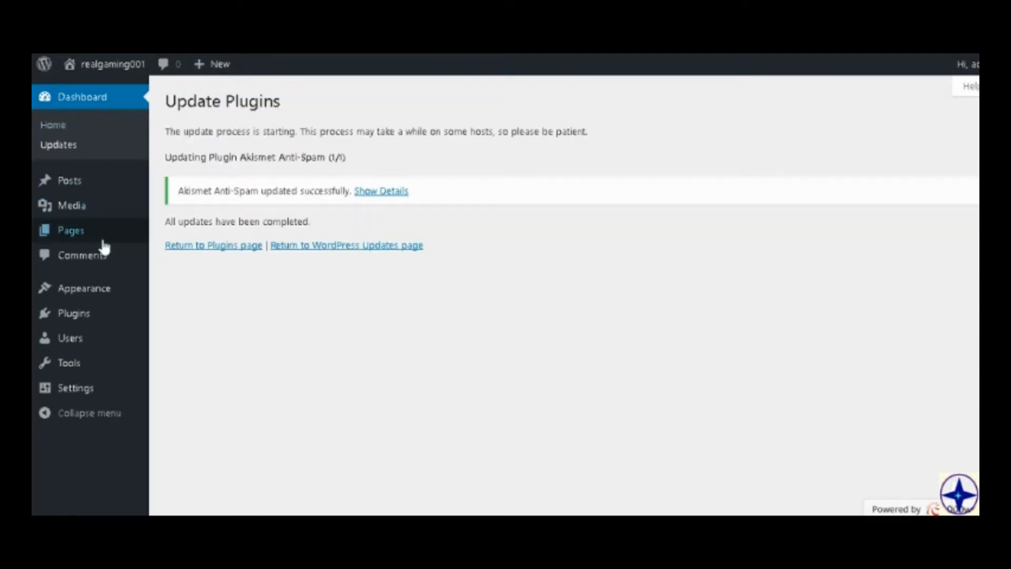
Go to the site's themes, start adding a new one and search the theme directory for "tech".
{"action": "mouse_move", "coordinate": [100, 289]}
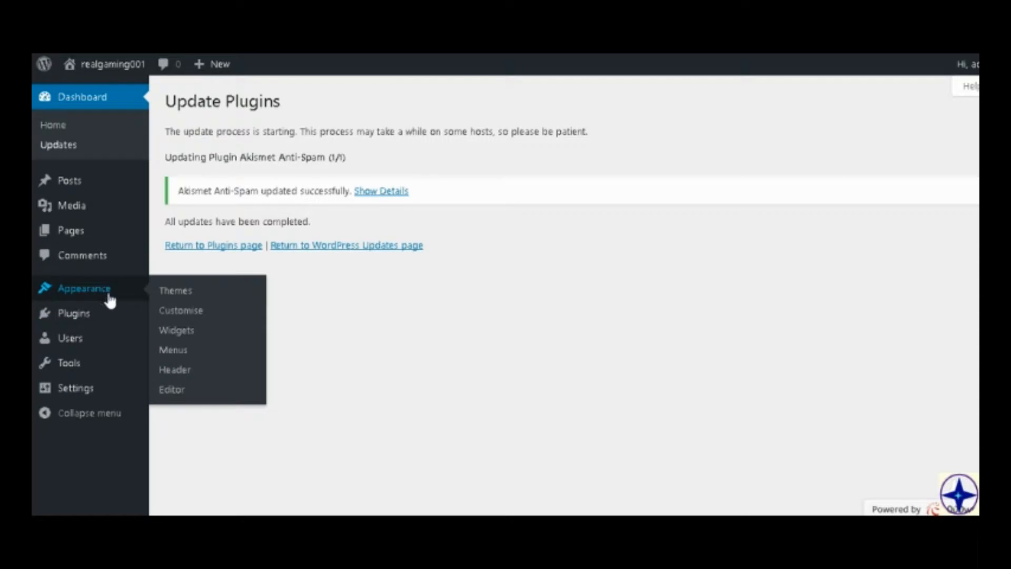
{"action": "left_click", "coordinate": [196, 296]}
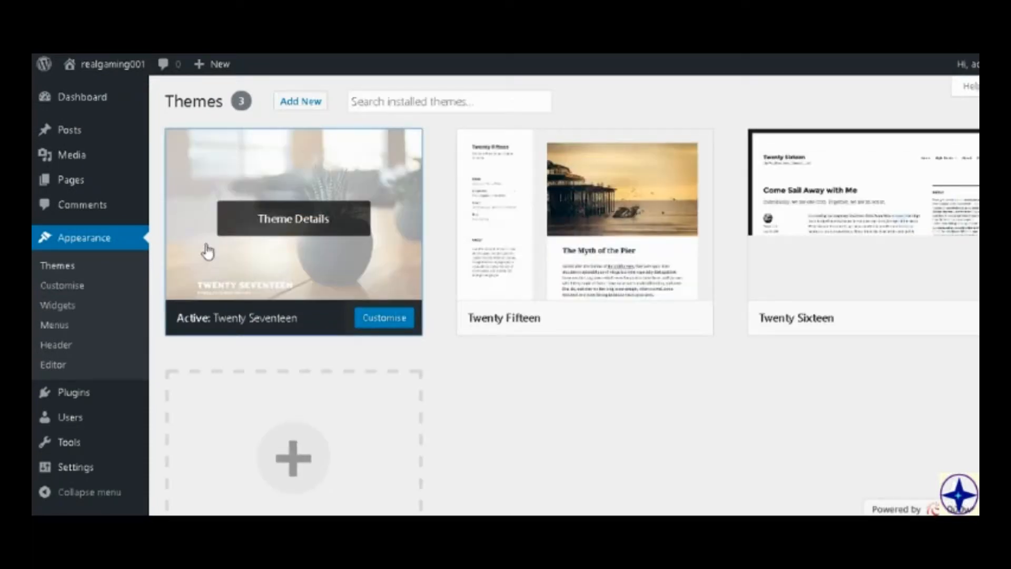
{"action": "scroll", "coordinate": [467, 365], "scroll_direction": "down", "scroll_amount": 3}
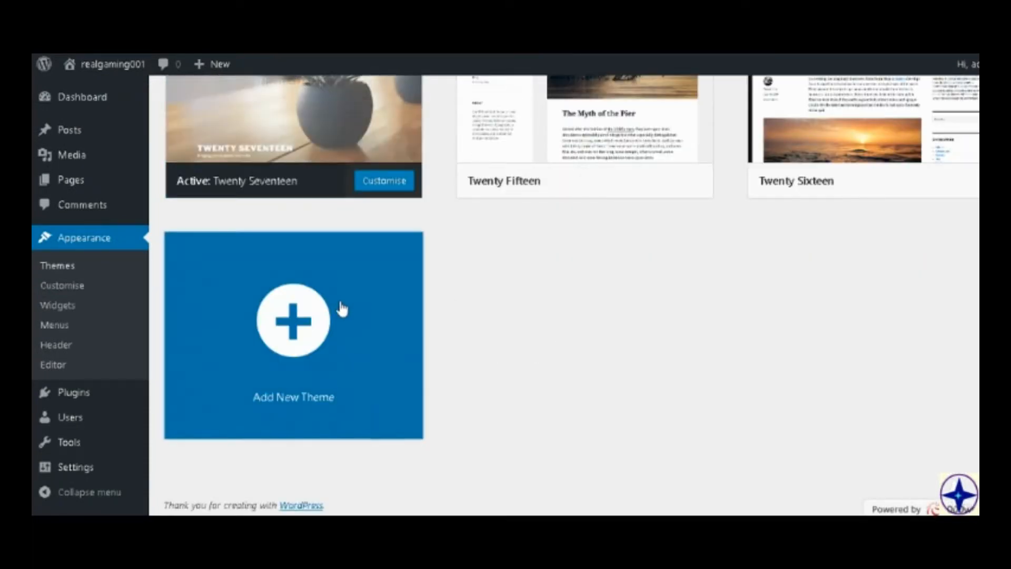
{"action": "left_click", "coordinate": [373, 267]}
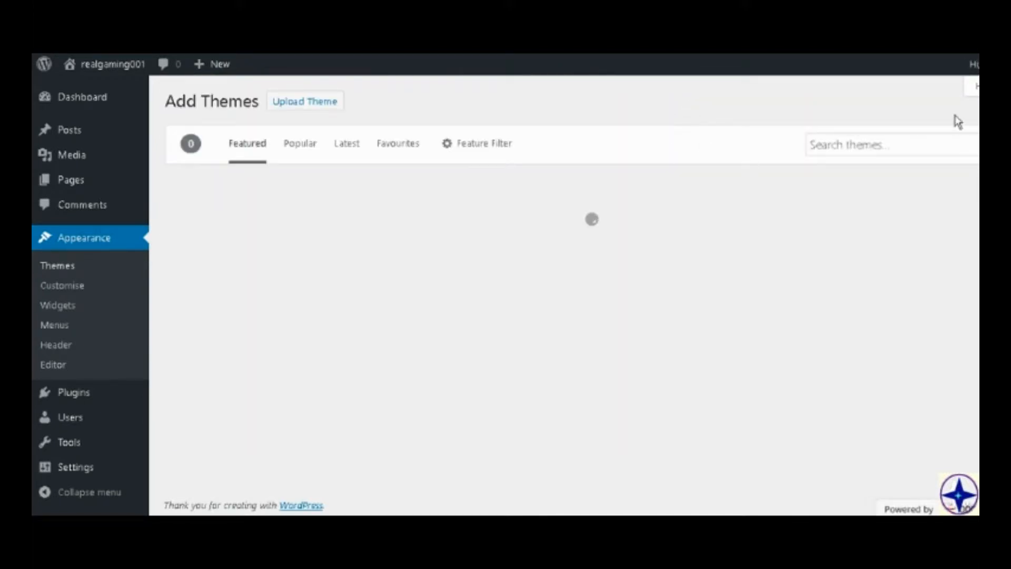
{"action": "left_click", "coordinate": [937, 151]}
{"action": "type", "text": "tech"}
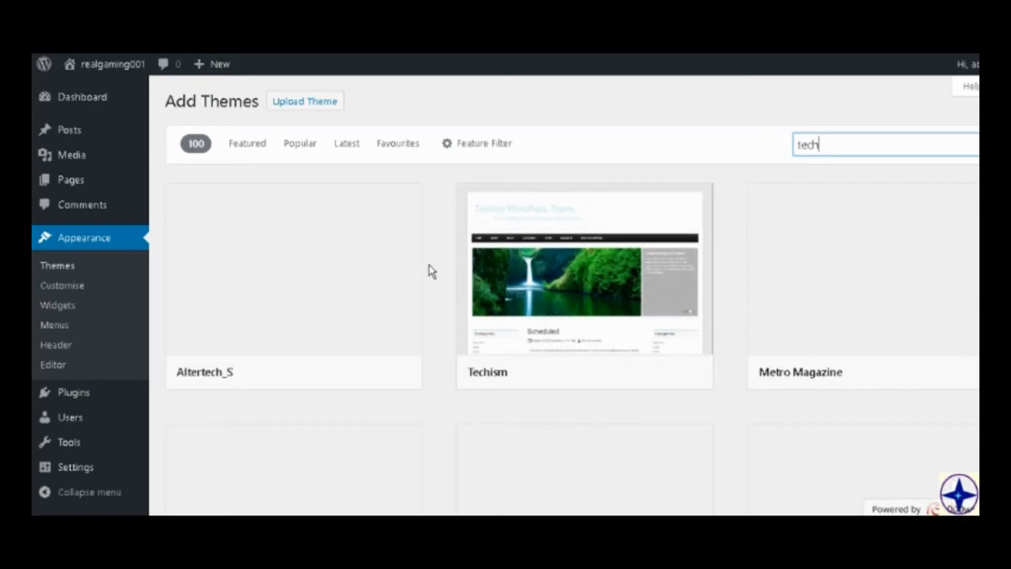
Look through the found themes and install the TechNerd theme.
{"action": "scroll", "coordinate": [402, 227], "scroll_direction": "down", "scroll_amount": 3}
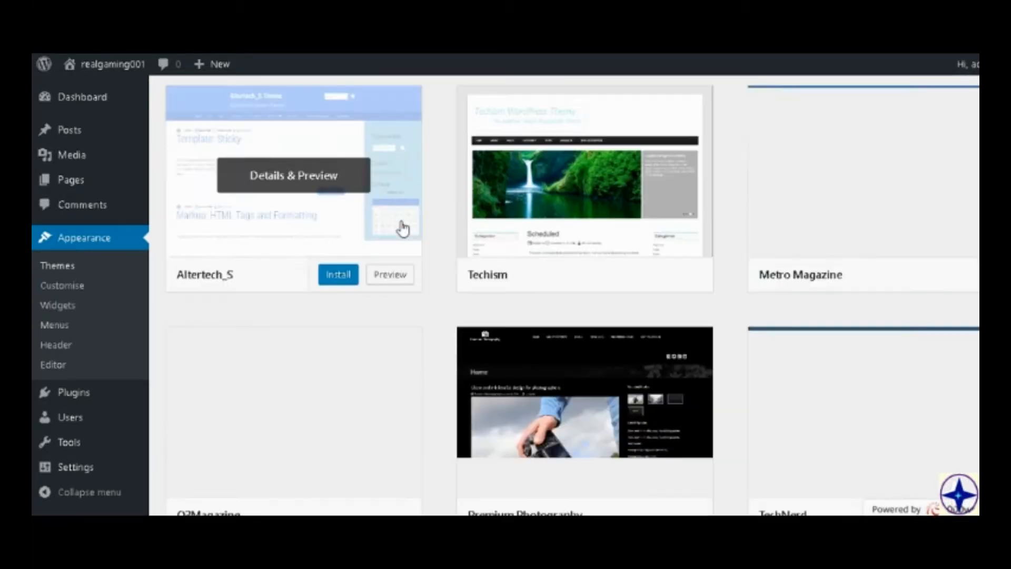
{"action": "scroll", "coordinate": [400, 221], "scroll_direction": "down", "scroll_amount": 2}
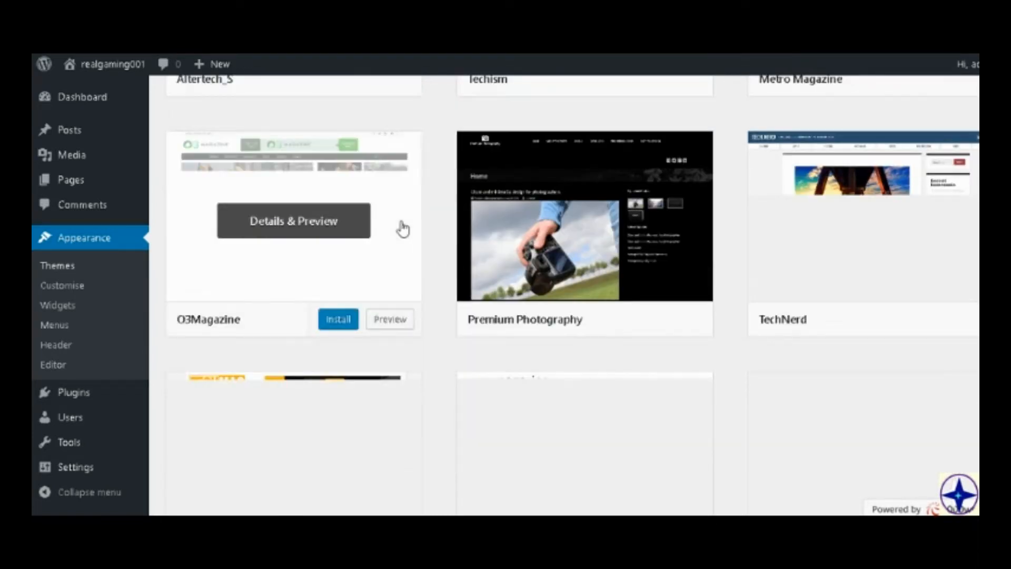
{"action": "scroll", "coordinate": [403, 229], "scroll_direction": "down", "scroll_amount": 2}
{"action": "scroll", "coordinate": [402, 229], "scroll_direction": "up", "scroll_amount": 2}
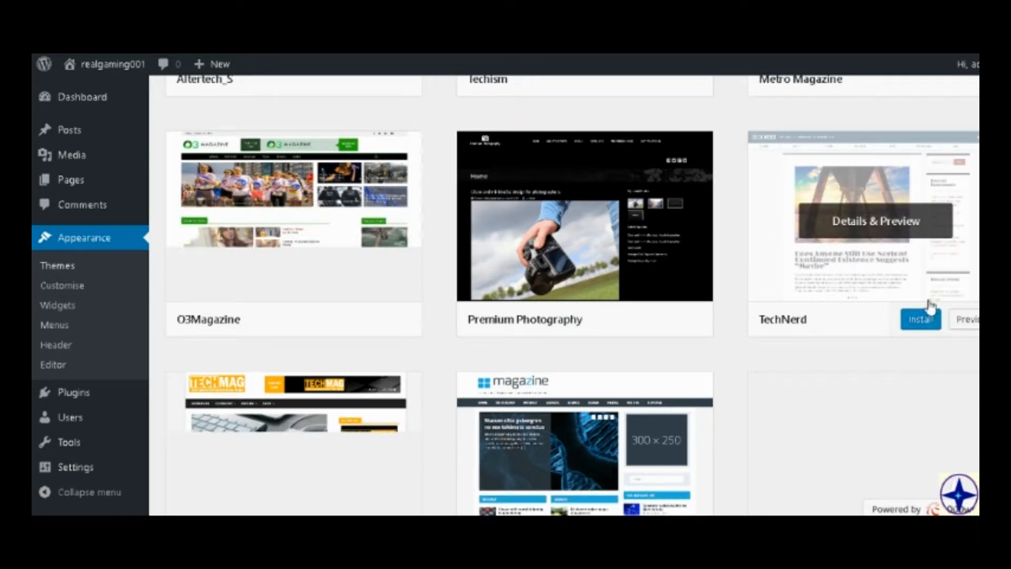
{"action": "left_click", "coordinate": [920, 319]}
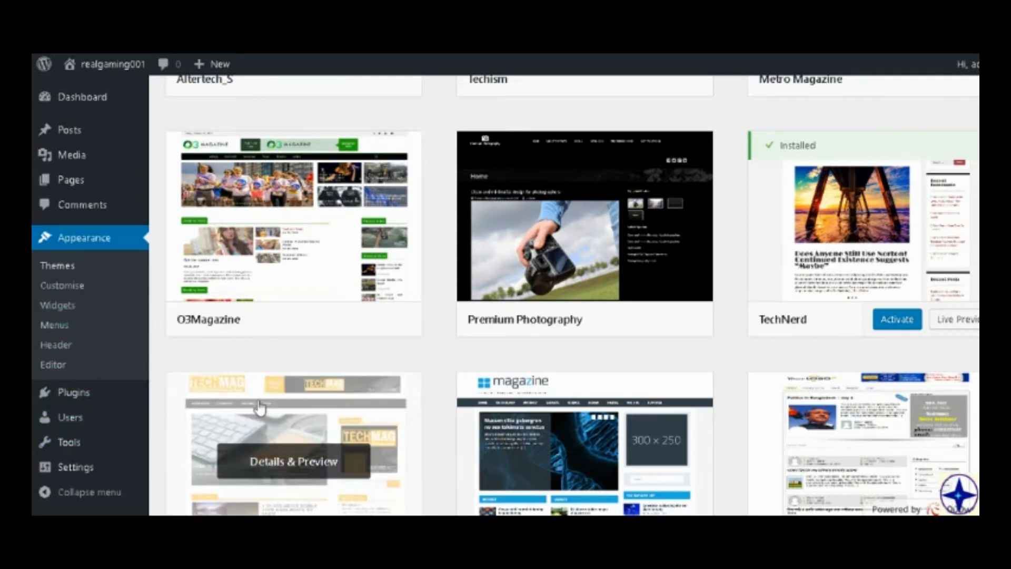
Change the theme to TechNerd in the site customiser with a live preview, and save and activate it.
{"action": "scroll", "coordinate": [289, 395], "scroll_direction": "up", "scroll_amount": 5}
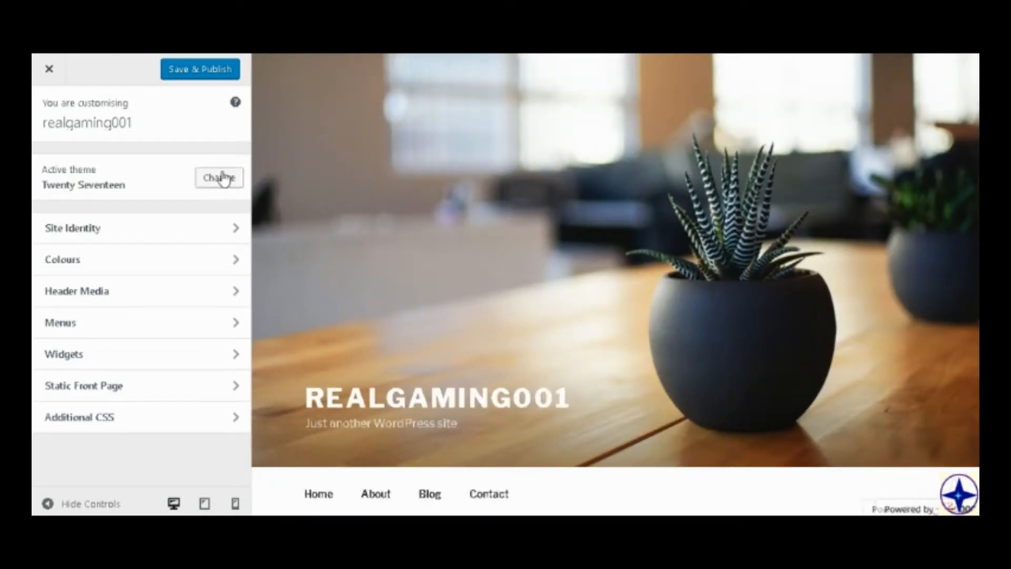
{"action": "left_click", "coordinate": [221, 177]}
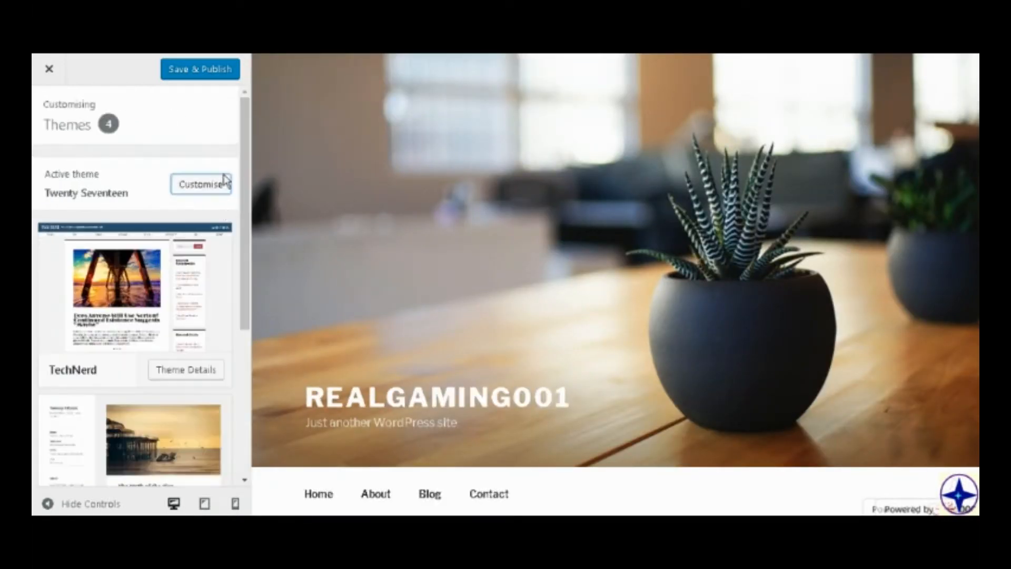
{"action": "scroll", "coordinate": [140, 305], "scroll_direction": "down", "scroll_amount": 2}
{"action": "scroll", "coordinate": [146, 270], "scroll_direction": "up", "scroll_amount": 2}
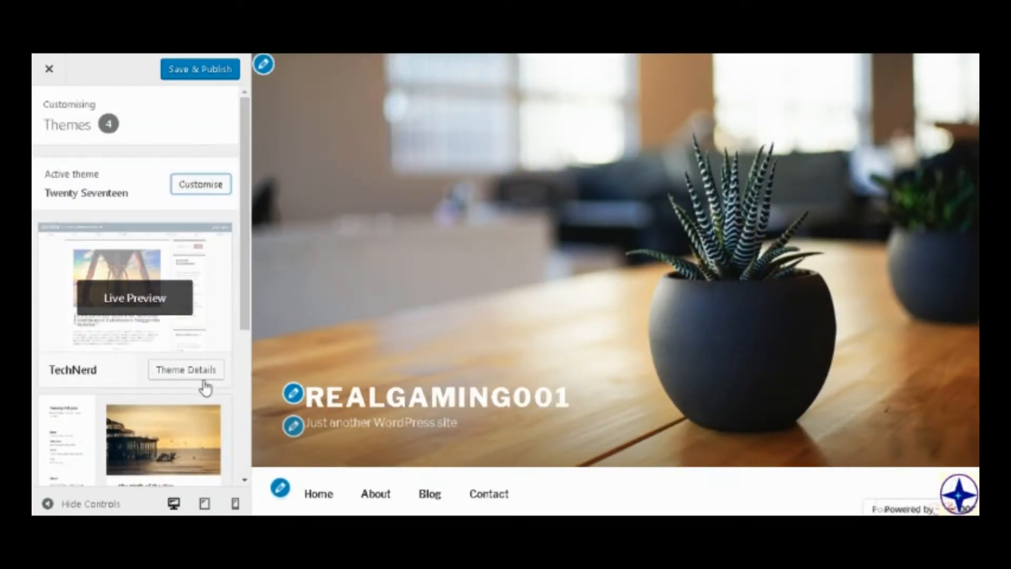
{"action": "left_click", "coordinate": [198, 277]}
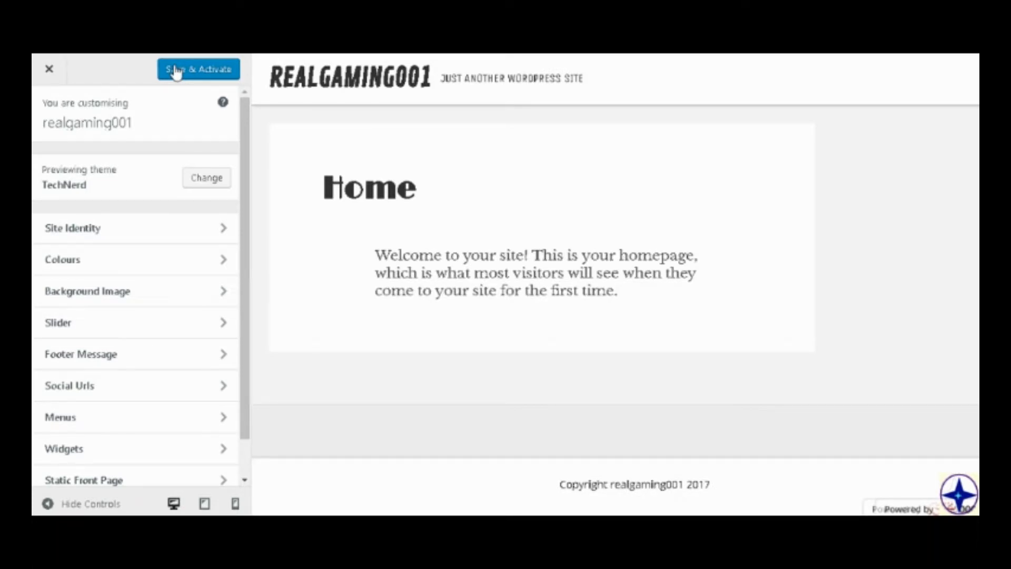
{"action": "left_click", "coordinate": [176, 71]}
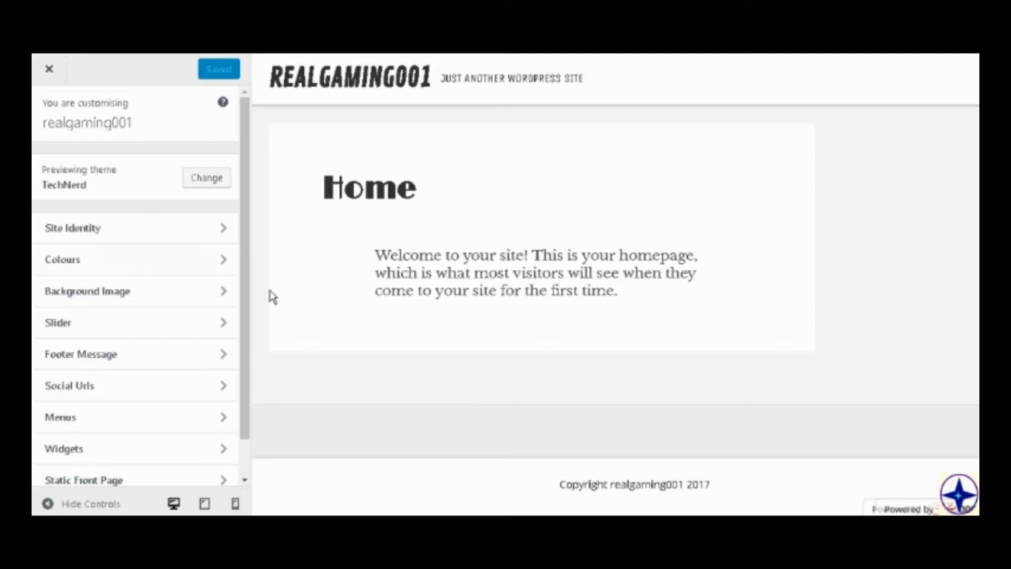
Upload logo.png as the site logo in the site identity settings, skipping the cropping.
{"action": "left_click", "coordinate": [130, 245]}
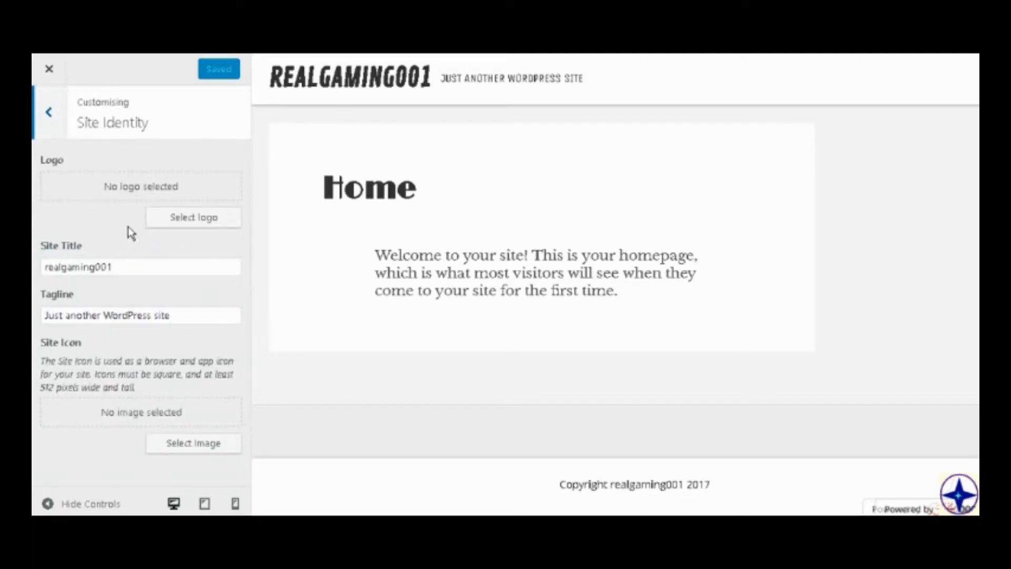
{"action": "left_click", "coordinate": [158, 221]}
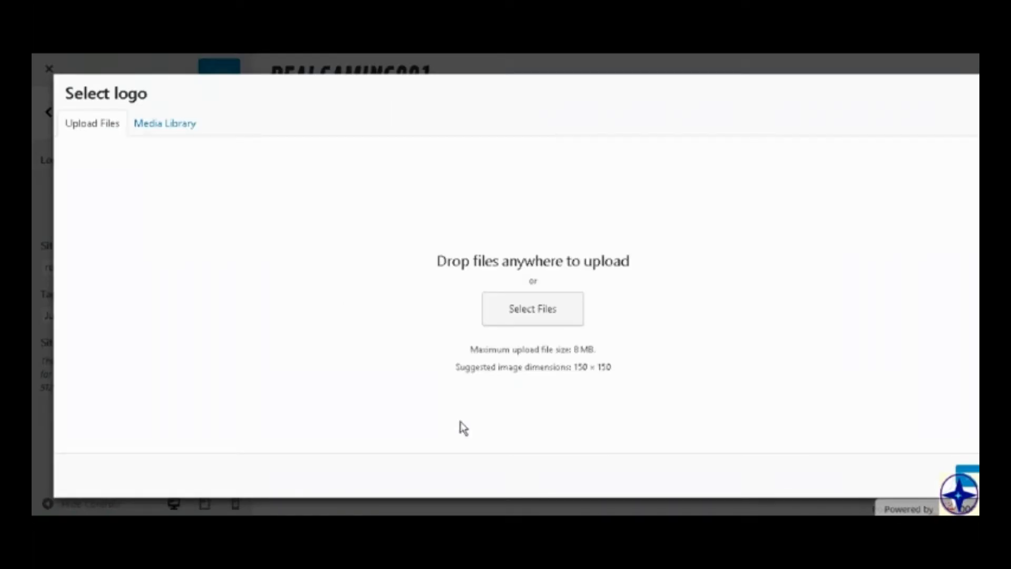
{"action": "left_click", "coordinate": [559, 306]}
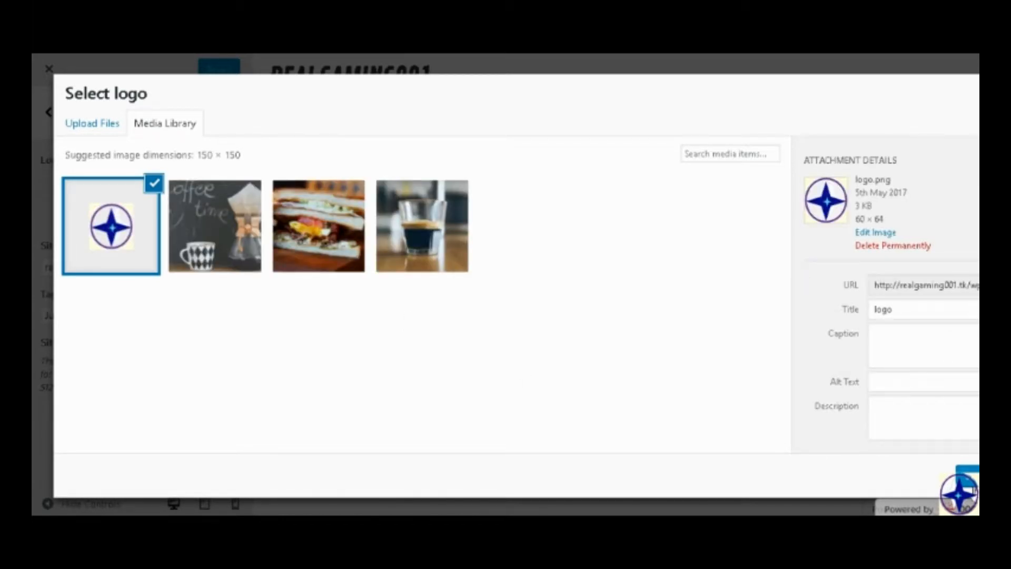
{"action": "left_click", "coordinate": [970, 477]}
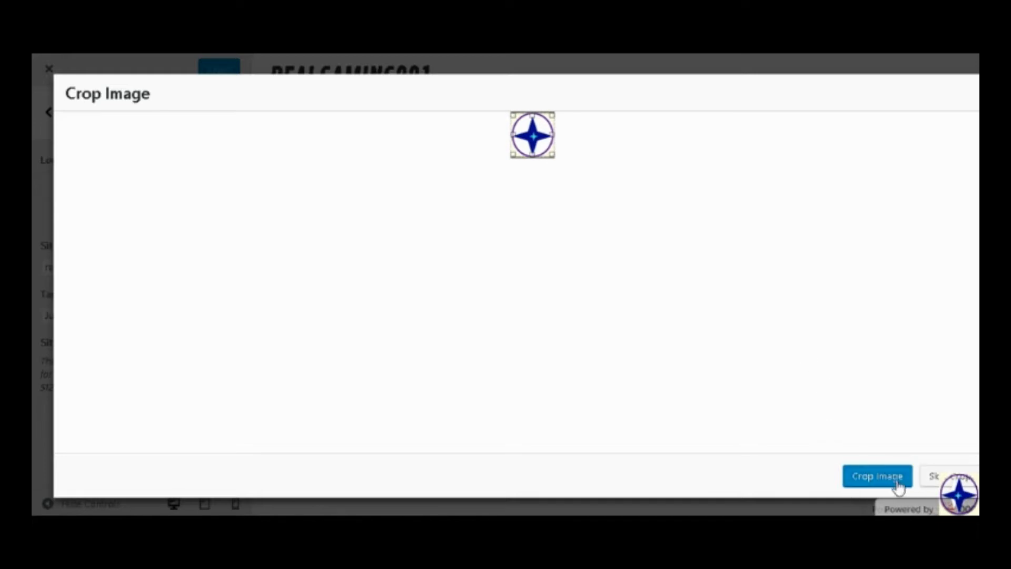
{"action": "left_click", "coordinate": [945, 477]}
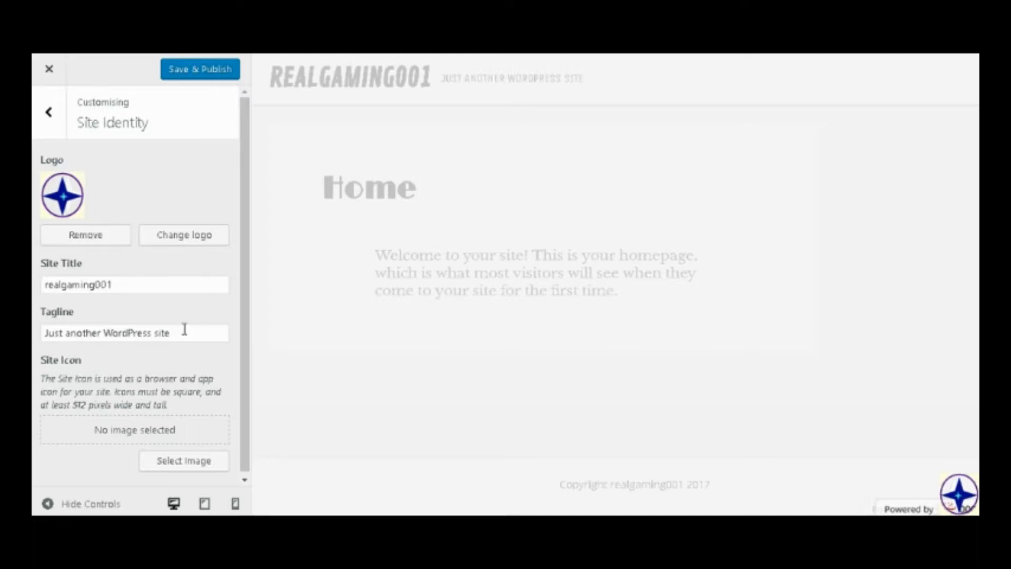
Replace the site's tagline with "Gaming and Tutorials".
{"action": "left_click_drag", "start_coordinate": [184, 329], "coordinate": [36, 277]}
{"action": "key", "text": "BackSpace"}
{"action": "type", "text": "Tur"}
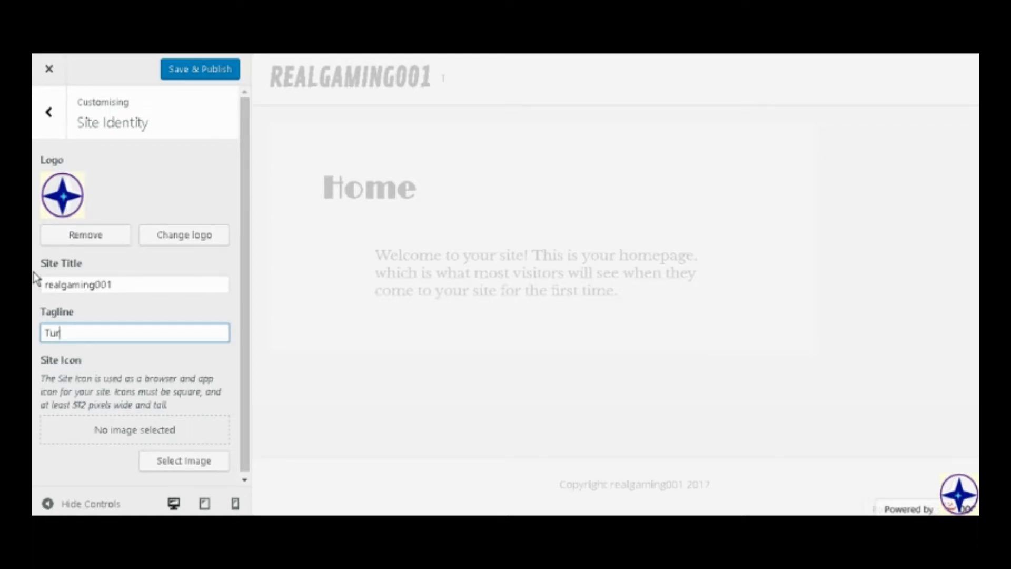
{"action": "key", "text": "BackSpace"}
{"action": "key", "text": "BackSpace"}
{"action": "key", "text": "BackSpace"}
{"action": "type", "text": "Gas"}
{"action": "type", "text": "ming an"}
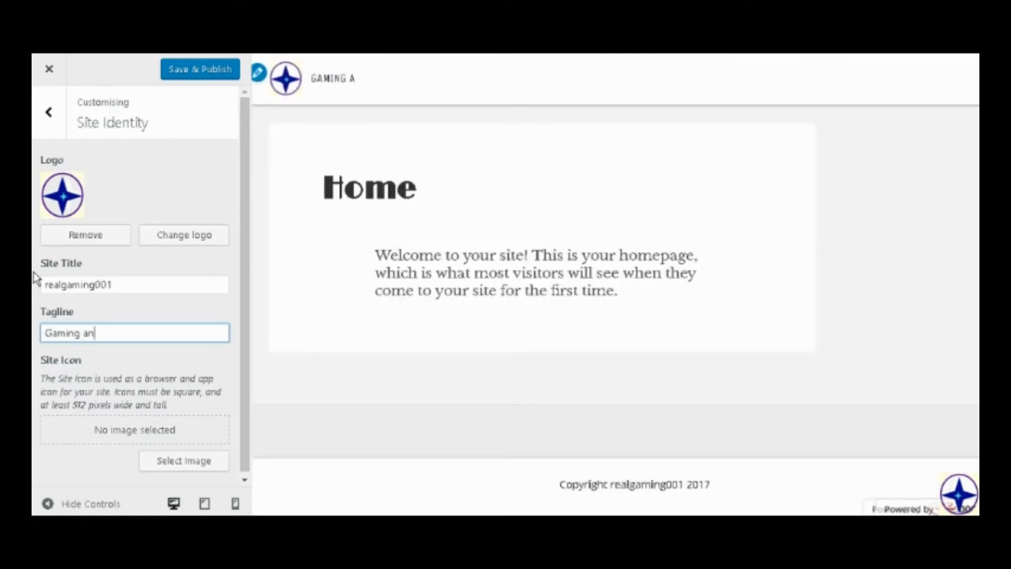
{"action": "type", "text": "d Tutorials"}
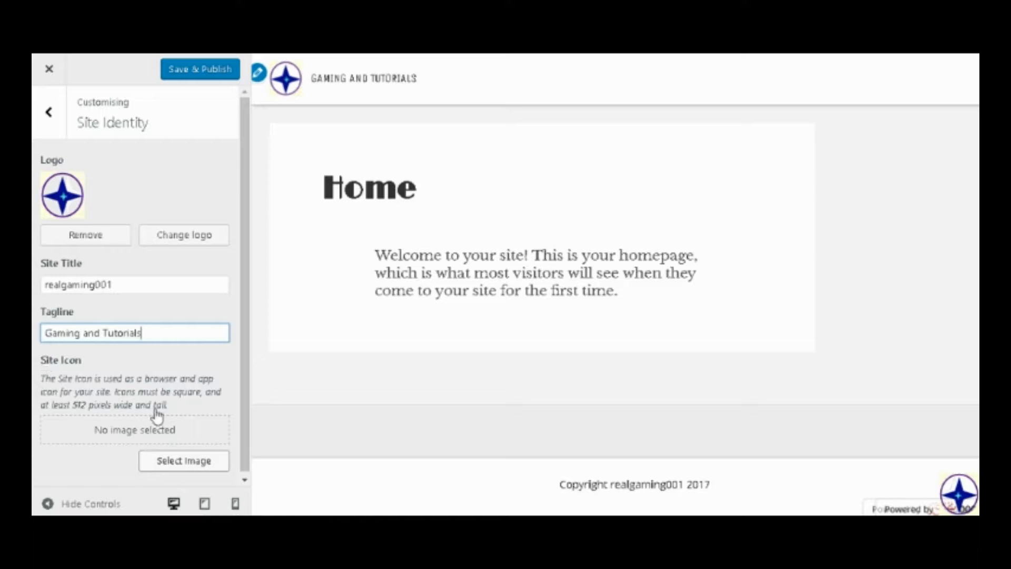
Set logo.png from the media library as the site icon without cropping it, and save and publish the site identity changes.
{"action": "scroll", "coordinate": [157, 413], "scroll_direction": "down", "scroll_amount": 1}
{"action": "left_click", "coordinate": [194, 458]}
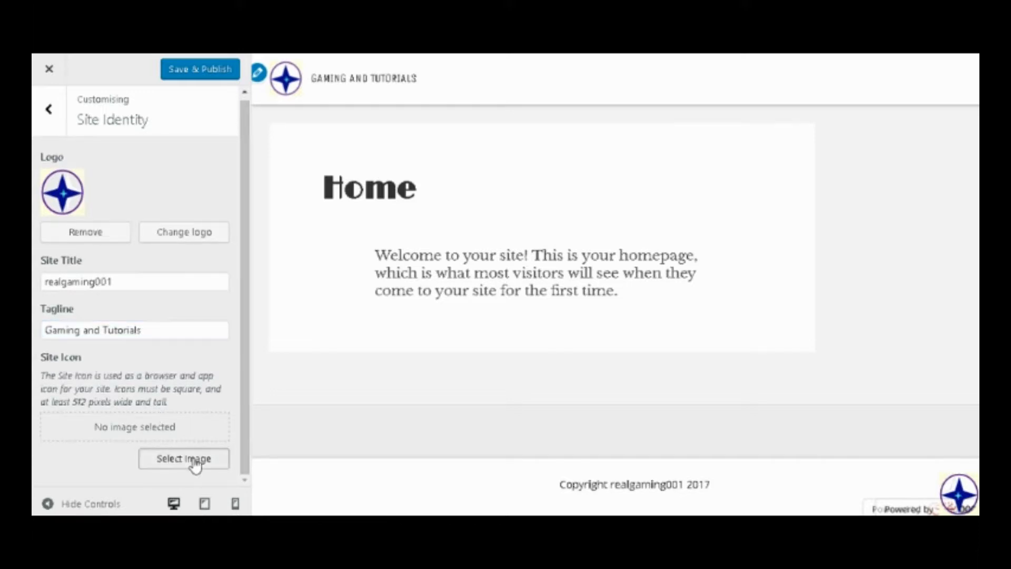
{"action": "left_click", "coordinate": [121, 243]}
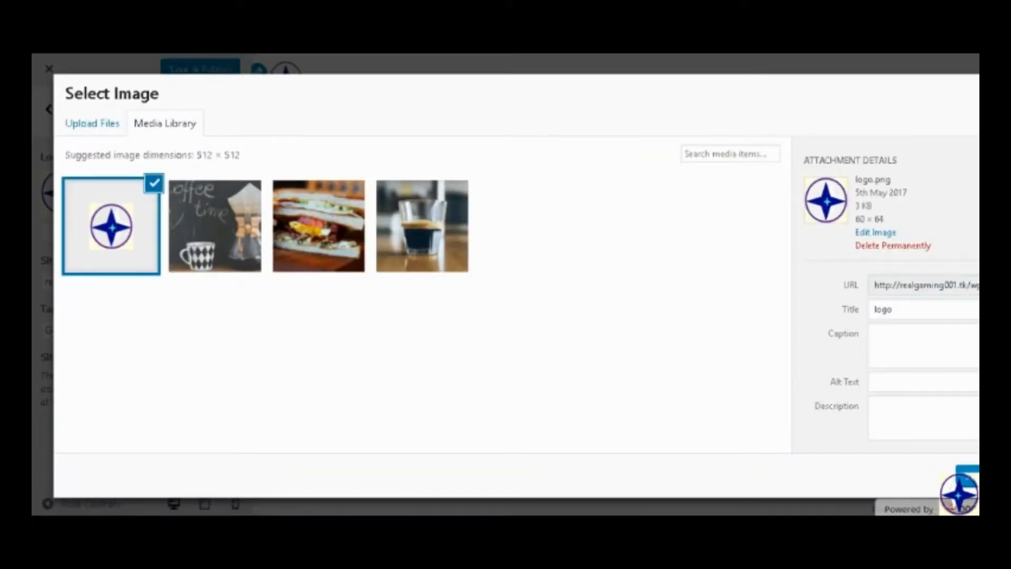
{"action": "left_click", "coordinate": [966, 475]}
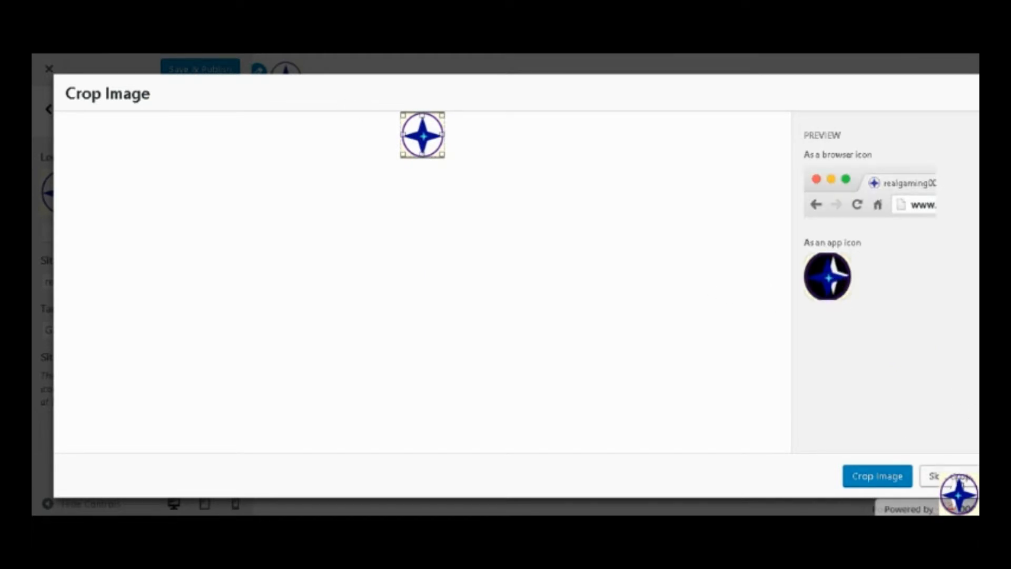
{"action": "left_click", "coordinate": [943, 476]}
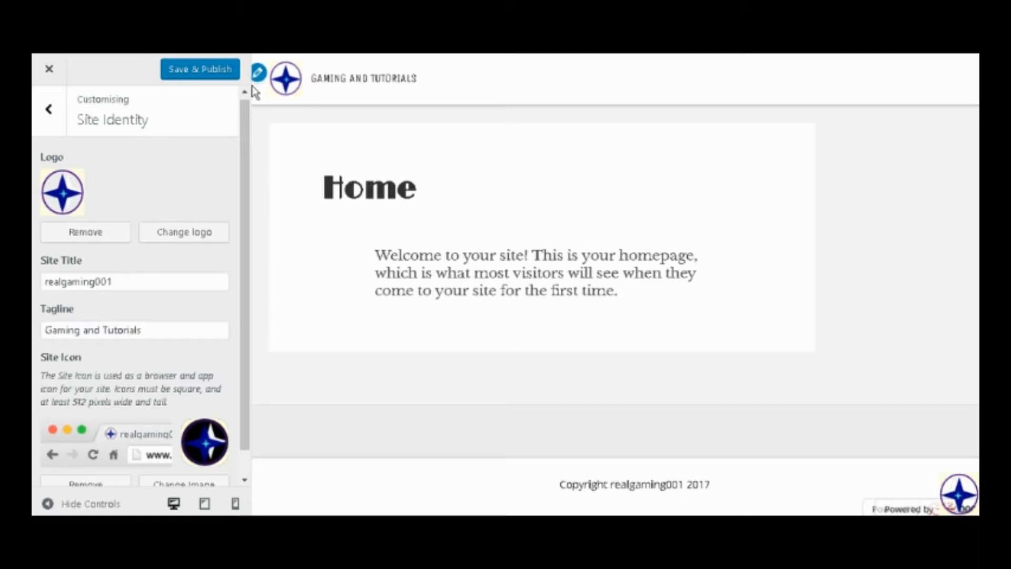
{"action": "left_click", "coordinate": [223, 77]}
{"action": "scroll", "coordinate": [220, 310], "scroll_direction": "down", "scroll_amount": 1}
{"action": "scroll", "coordinate": [221, 300], "scroll_direction": "up", "scroll_amount": 1}
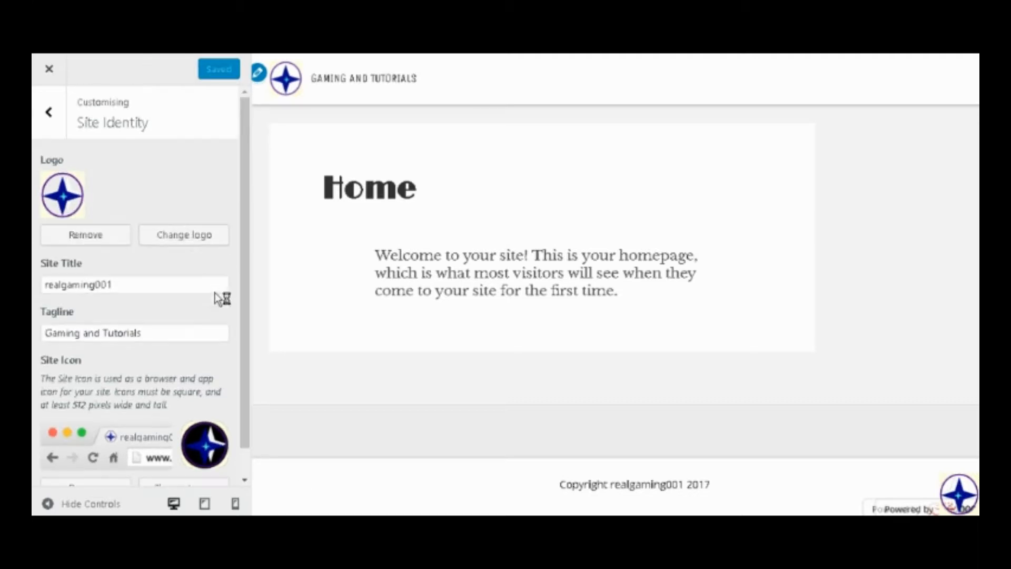
Open the customiser's colour settings and set the background colour to dark blue #14339b.
{"action": "left_click", "coordinate": [49, 113]}
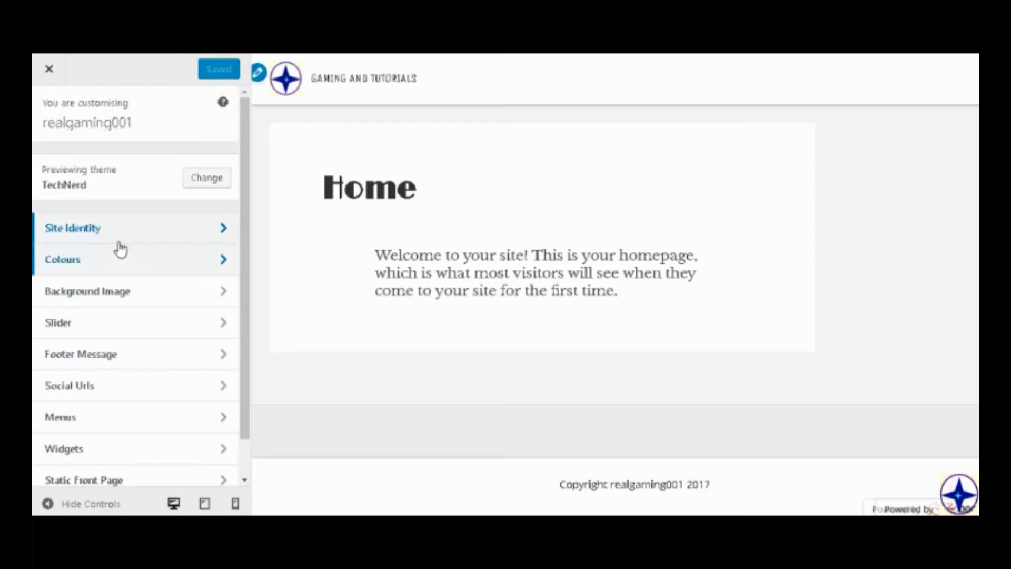
{"action": "left_click", "coordinate": [129, 270]}
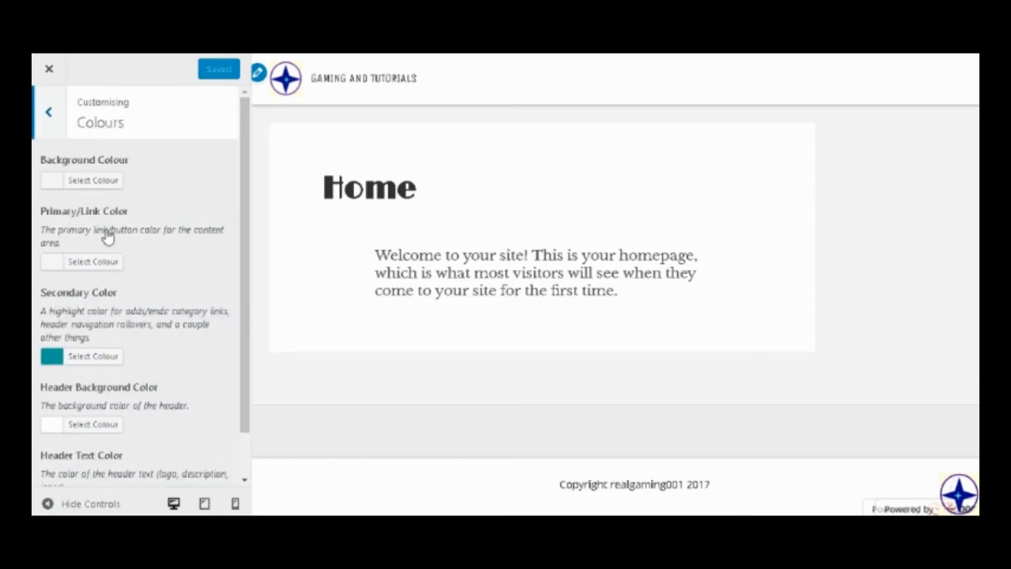
{"action": "left_click", "coordinate": [106, 184]}
{"action": "left_click", "coordinate": [41, 258]}
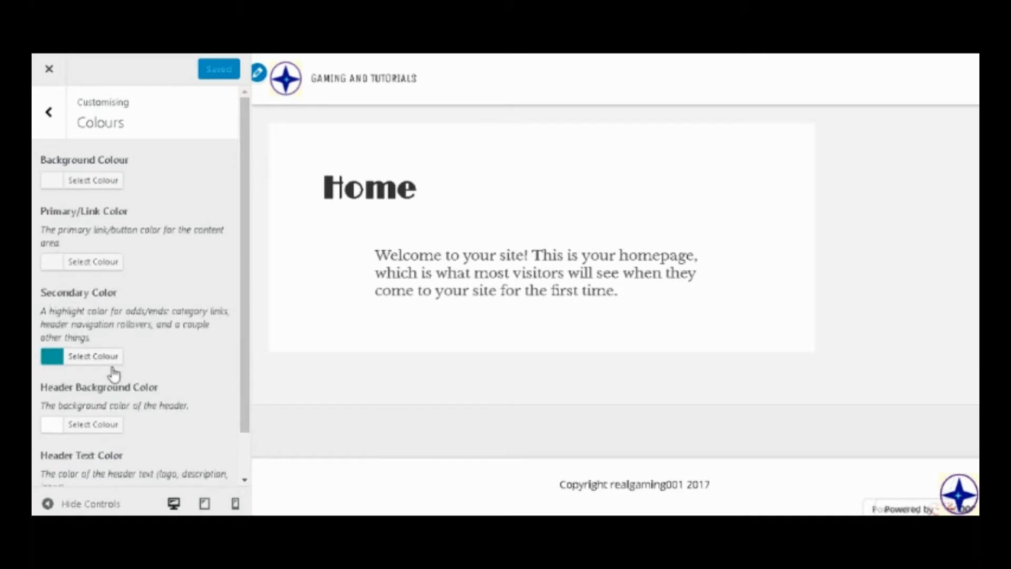
{"action": "left_click", "coordinate": [101, 181]}
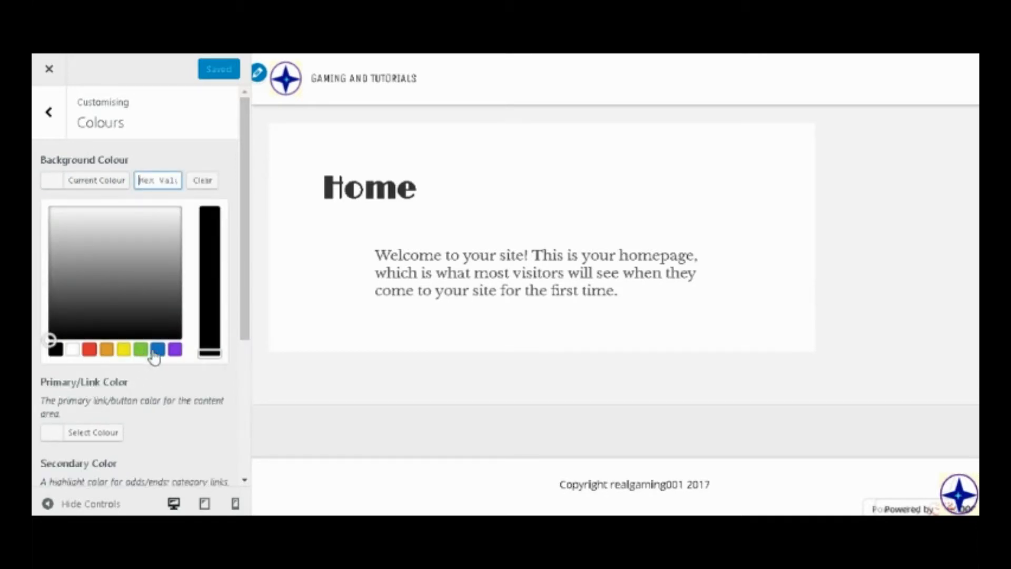
{"action": "left_click", "coordinate": [124, 349]}
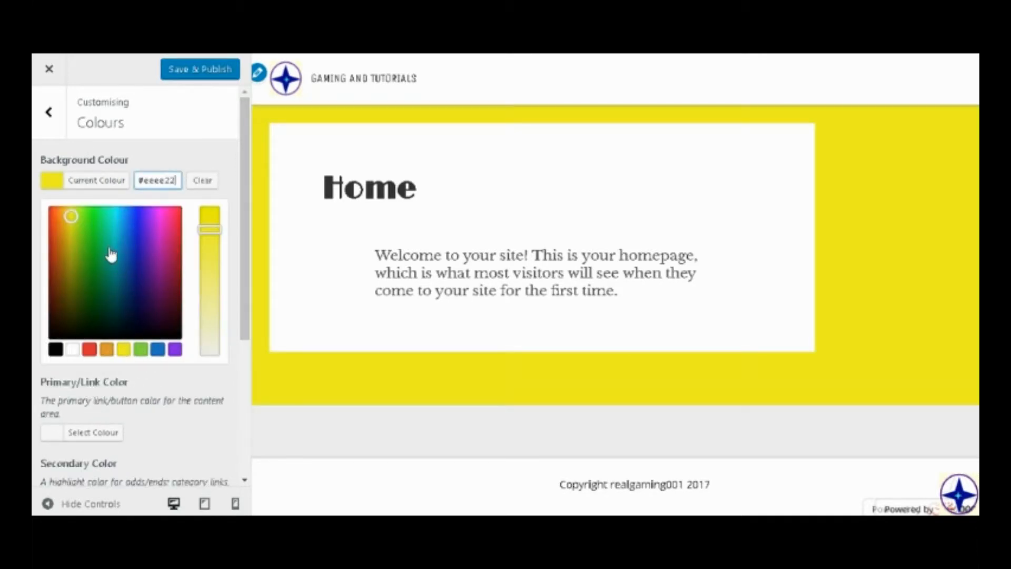
{"action": "left_click_drag", "start_coordinate": [69, 216], "coordinate": [133, 259]}
Set the primary/link colour to bright red #f40c0c.
{"action": "scroll", "coordinate": [127, 394], "scroll_direction": "down", "scroll_amount": 4}
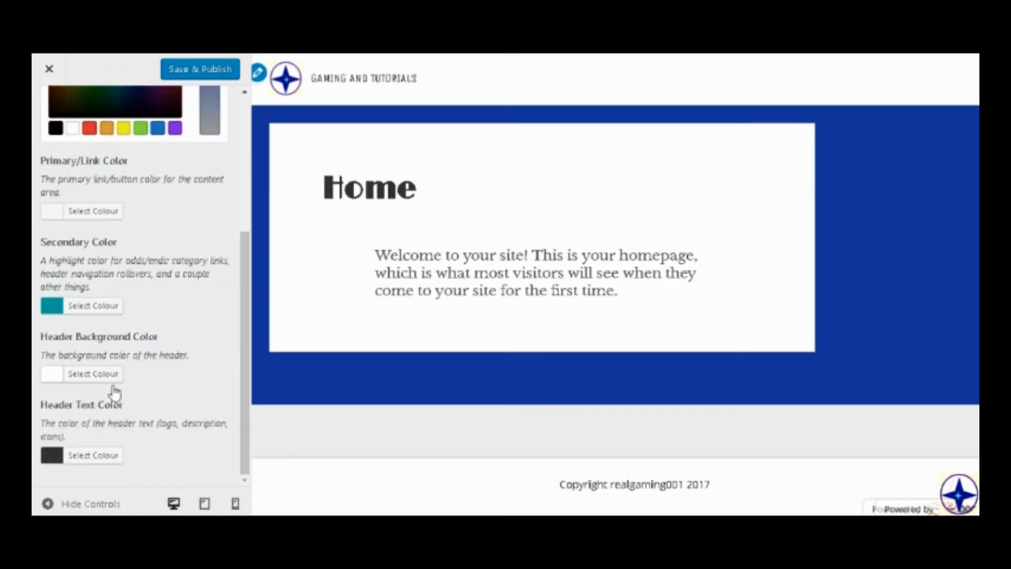
{"action": "left_click", "coordinate": [90, 219]}
{"action": "scroll", "coordinate": [140, 487], "scroll_direction": "up", "scroll_amount": 4}
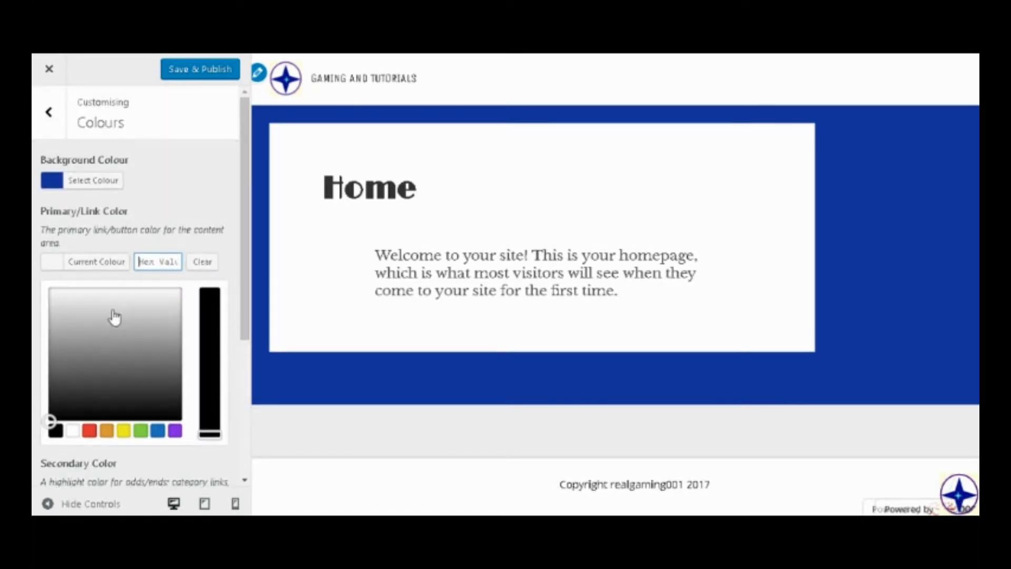
{"action": "left_click", "coordinate": [89, 431]}
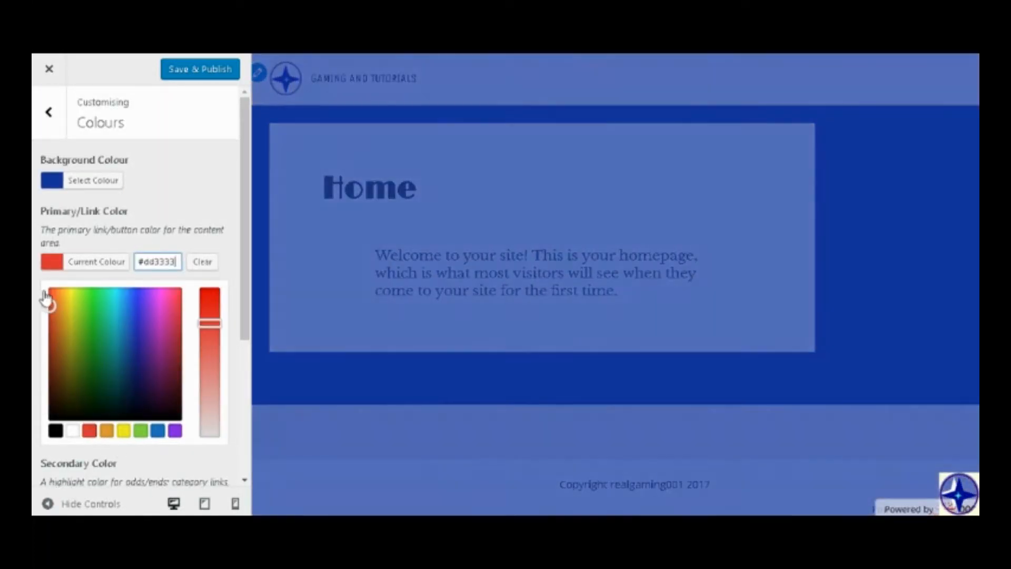
{"action": "mouse_move", "coordinate": [48, 302]}
{"action": "left_mouse_down"}
{"action": "mouse_move", "coordinate": [62, 299]}
{"action": "mouse_move", "coordinate": [49, 289]}
{"action": "left_mouse_up"}
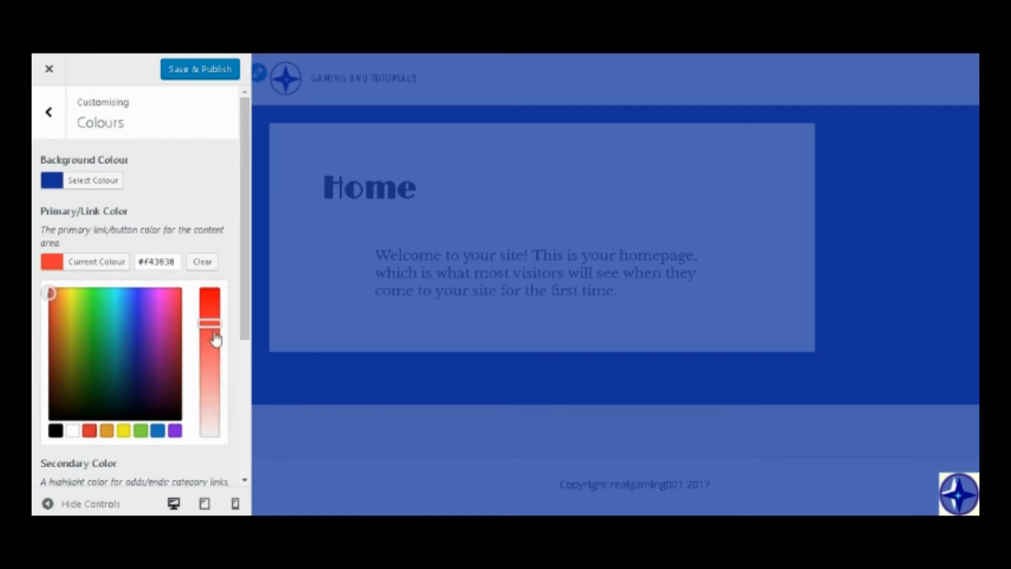
{"action": "left_click_drag", "start_coordinate": [205, 304], "coordinate": [209, 296]}
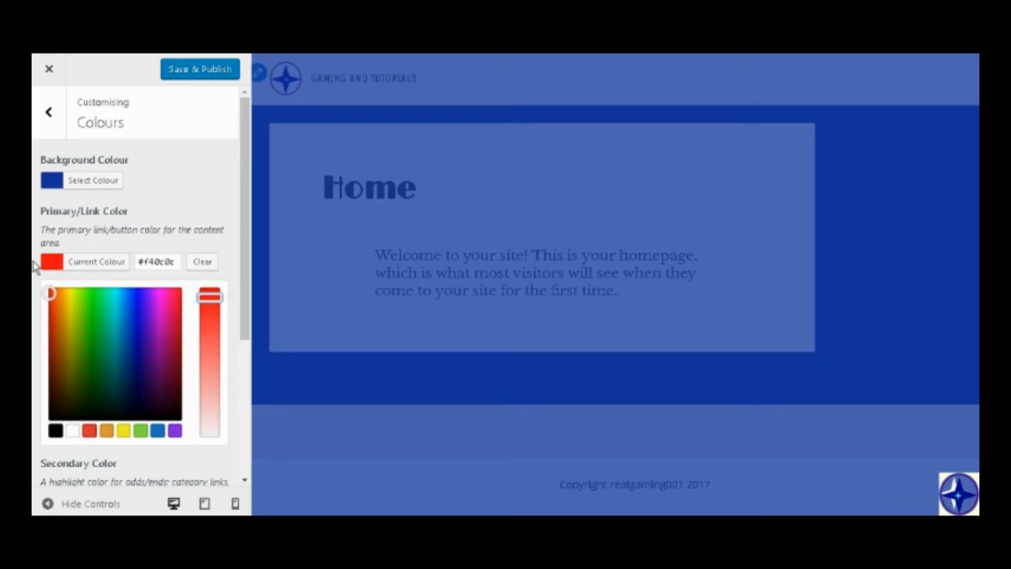
Set the secondary colour to yellow #ffee00 and the header background colour to the preset green #81d742.
{"action": "scroll", "coordinate": [37, 258], "scroll_direction": "down", "scroll_amount": 4}
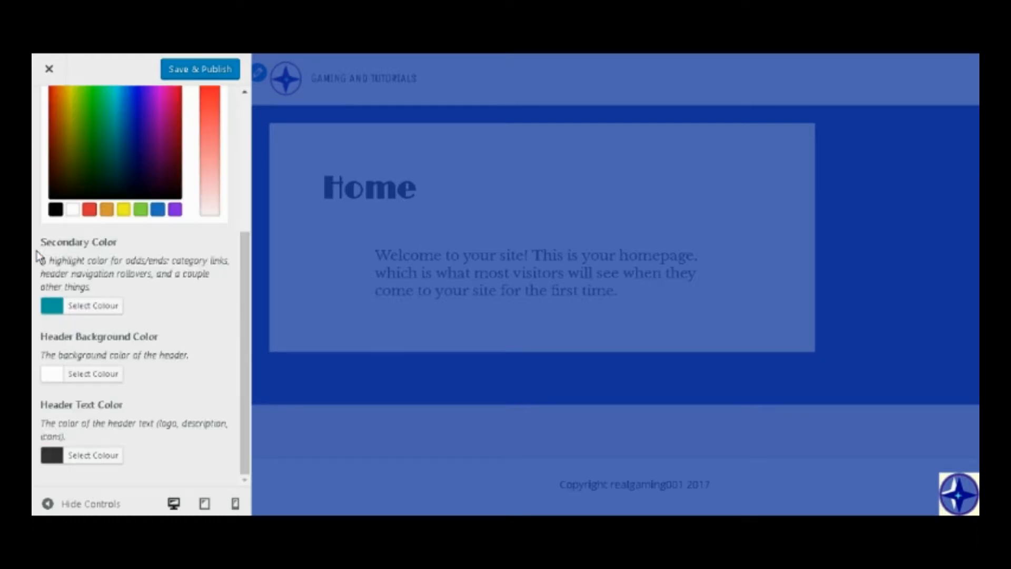
{"action": "left_click", "coordinate": [98, 306]}
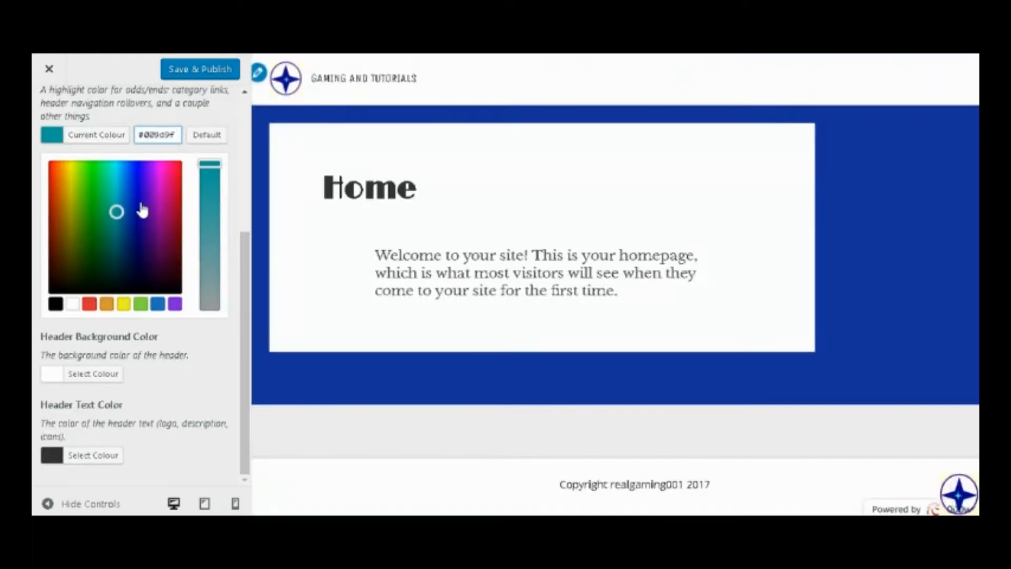
{"action": "left_click_drag", "start_coordinate": [117, 209], "coordinate": [74, 156]}
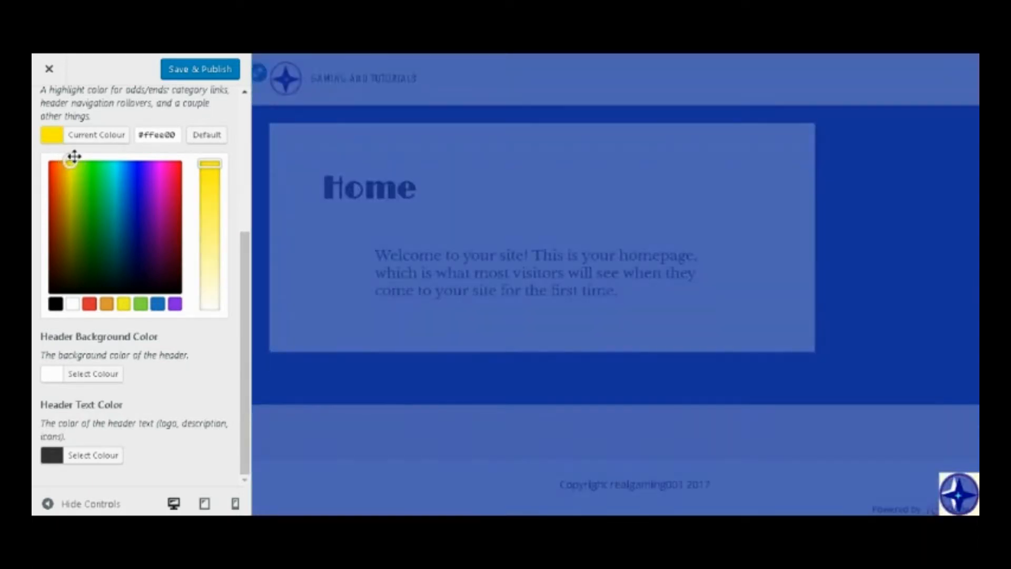
{"action": "left_click", "coordinate": [108, 374]}
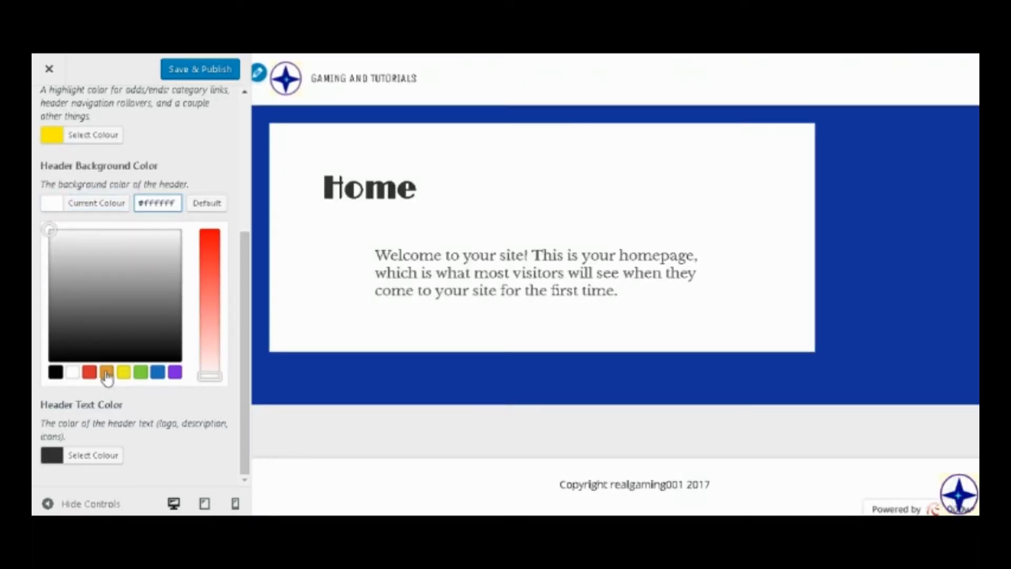
{"action": "left_click", "coordinate": [141, 373]}
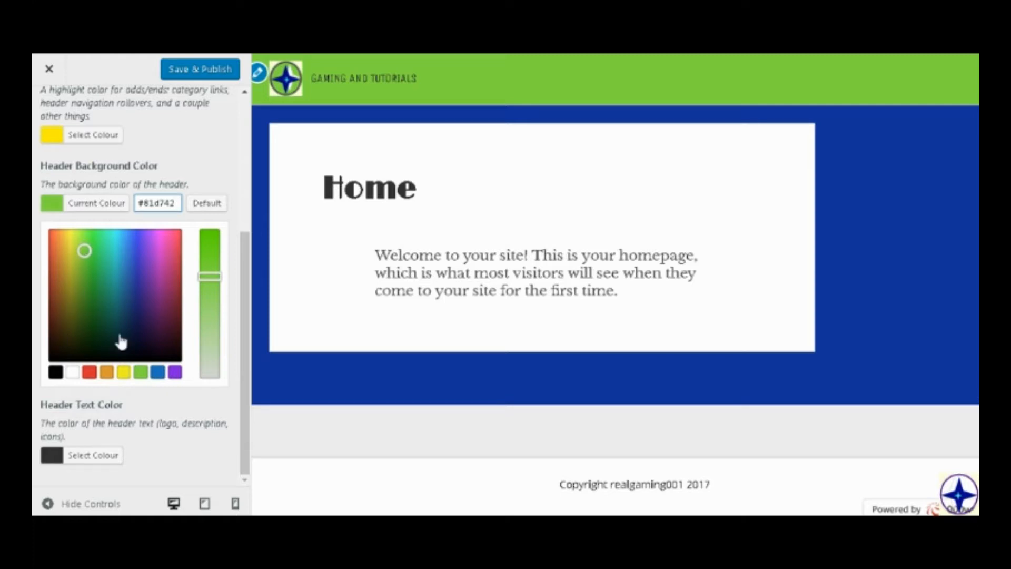
Set the header text colour to dark blue #2e27ad, and save and publish the colour changes.
{"action": "left_click", "coordinate": [114, 456]}
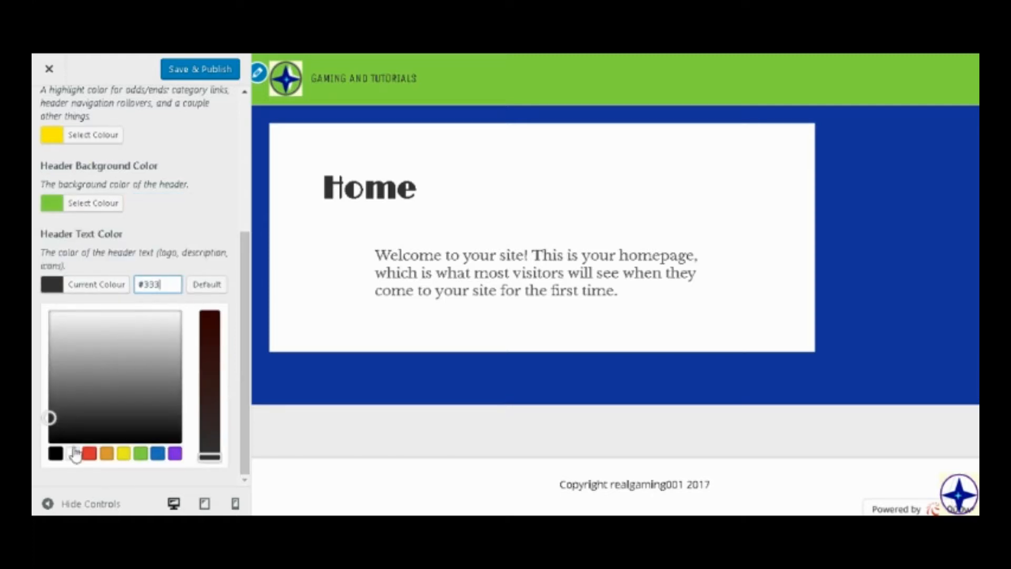
{"action": "left_click", "coordinate": [92, 455]}
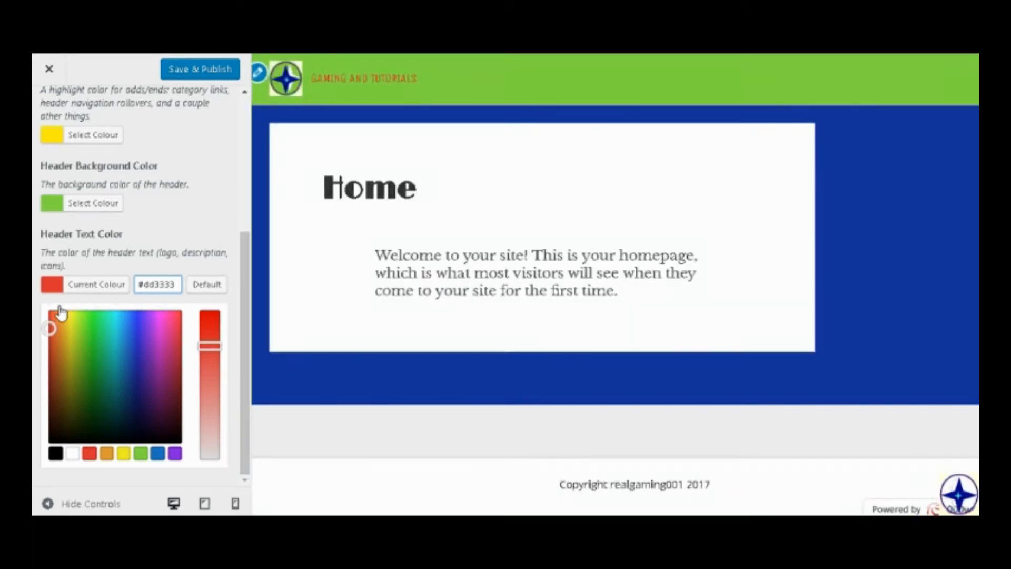
{"action": "left_click_drag", "start_coordinate": [50, 328], "coordinate": [112, 323]}
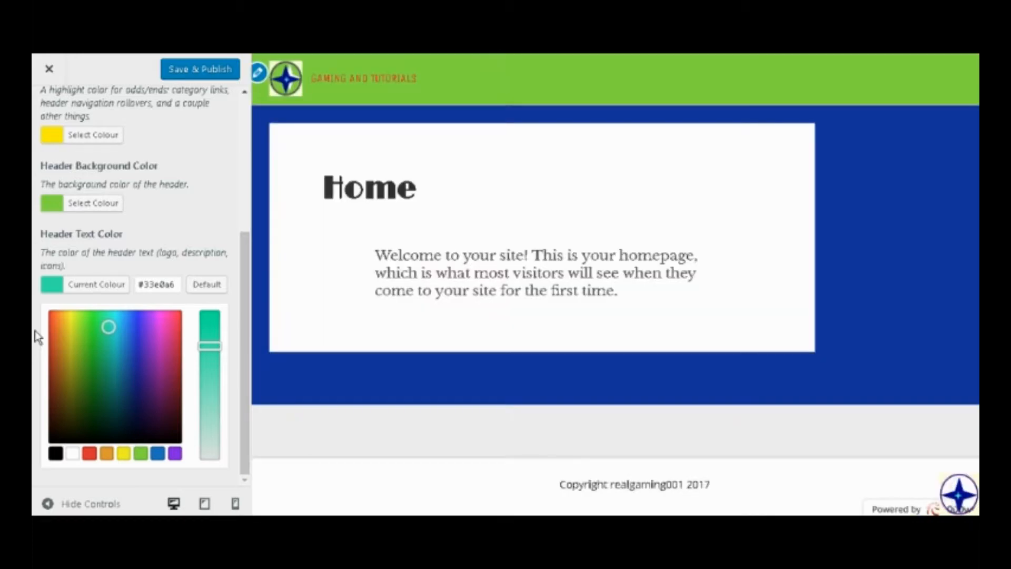
{"action": "left_click_drag", "start_coordinate": [115, 324], "coordinate": [115, 311]}
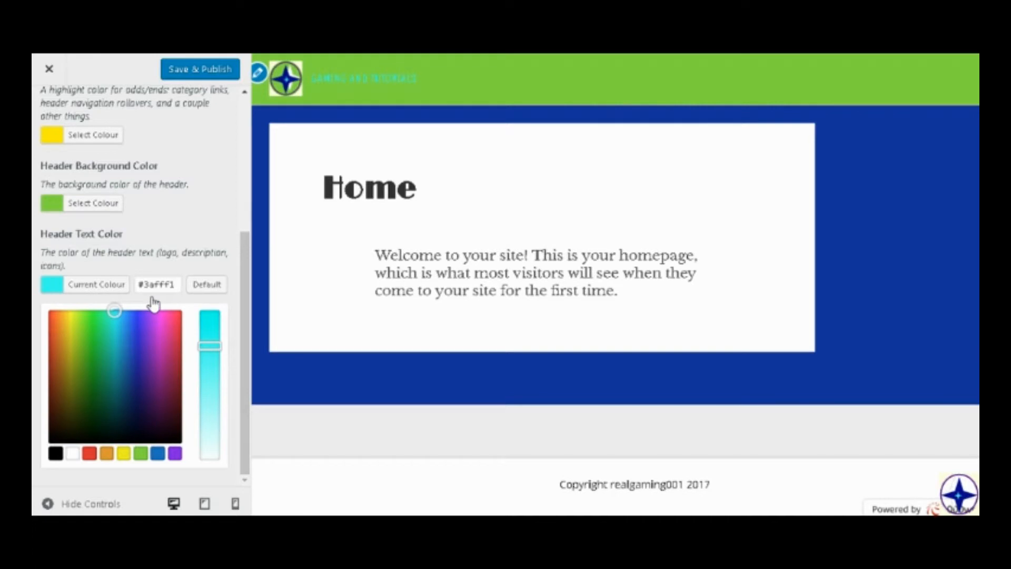
{"action": "mouse_move", "coordinate": [112, 312]}
{"action": "left_mouse_down"}
{"action": "mouse_move", "coordinate": [139, 335]}
{"action": "mouse_move", "coordinate": [133, 348]}
{"action": "left_mouse_up"}
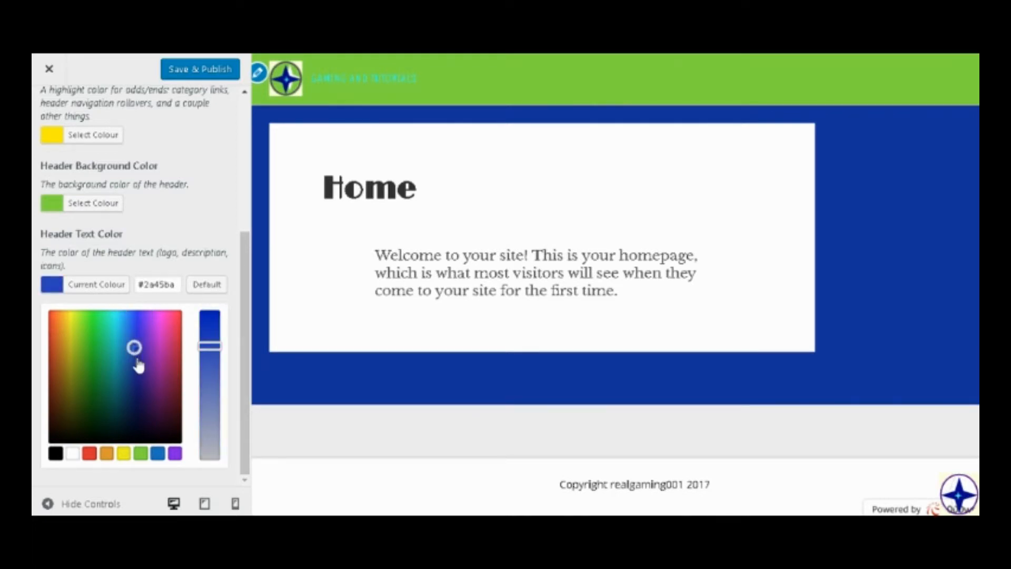
{"action": "left_click", "coordinate": [138, 361]}
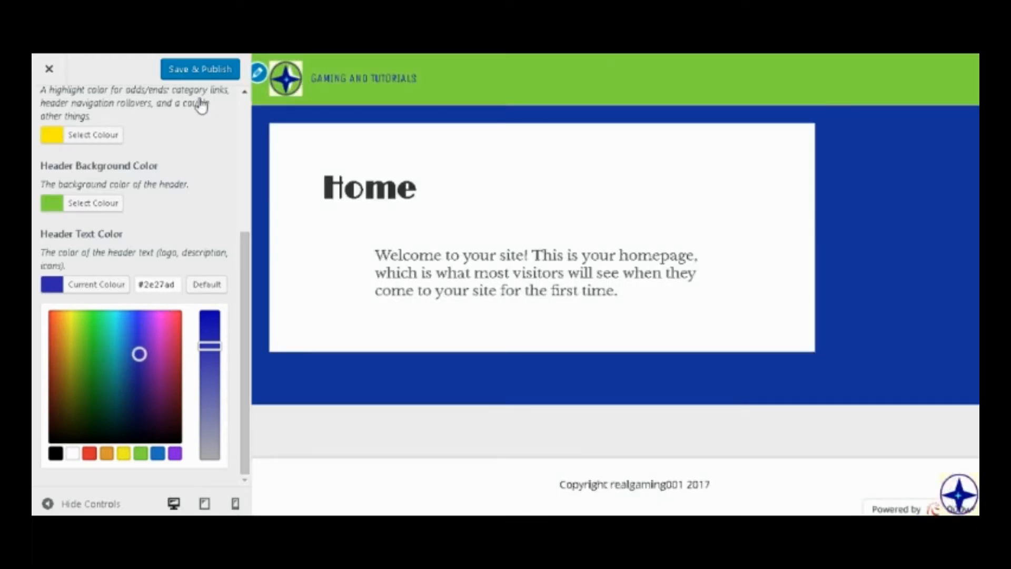
{"action": "left_click", "coordinate": [204, 69]}
{"action": "scroll", "coordinate": [195, 255], "scroll_direction": "up", "scroll_amount": 1}
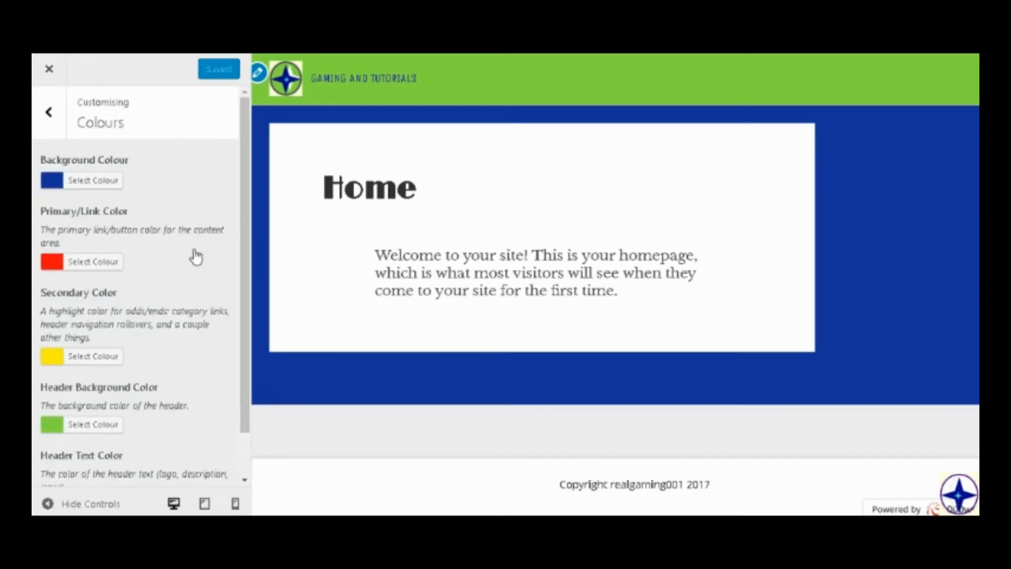
{"action": "left_click", "coordinate": [47, 113]}
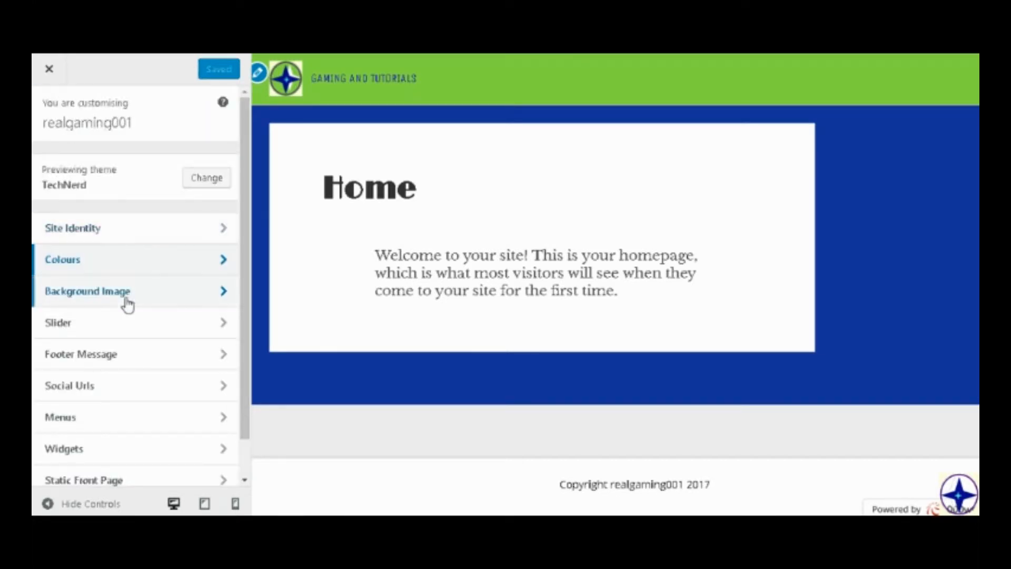
{"action": "left_click", "coordinate": [147, 303]}
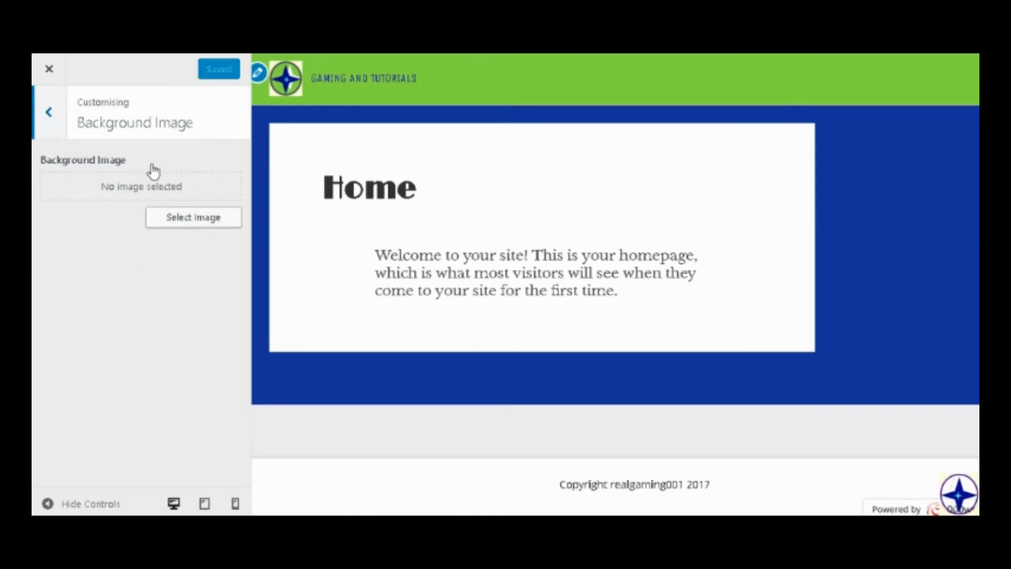
{"action": "left_click", "coordinate": [51, 112]}
{"action": "left_click", "coordinate": [157, 264]}
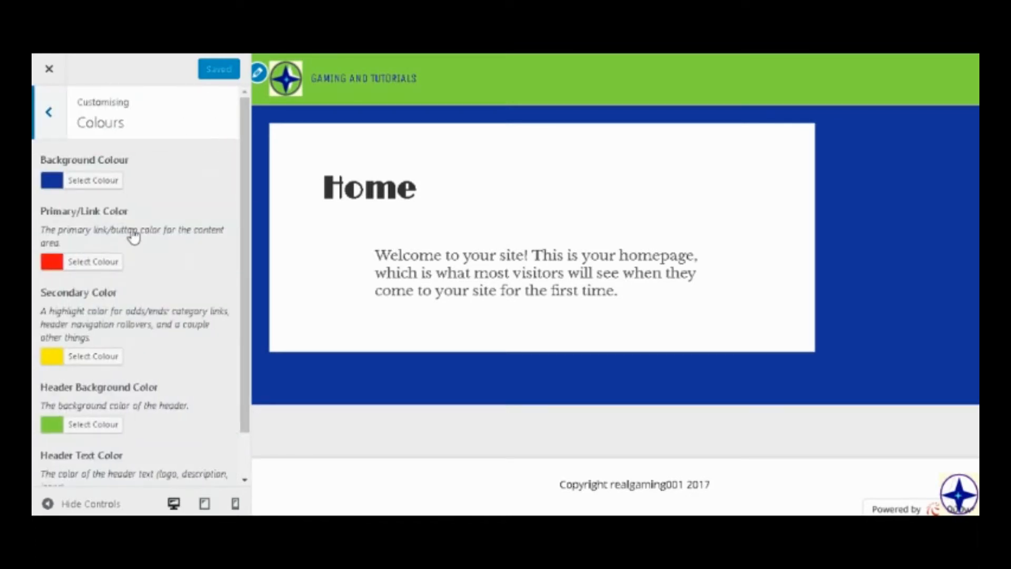
Change the site's background colour to white #ffffff, and save and publish it.
{"action": "left_click", "coordinate": [93, 179]}
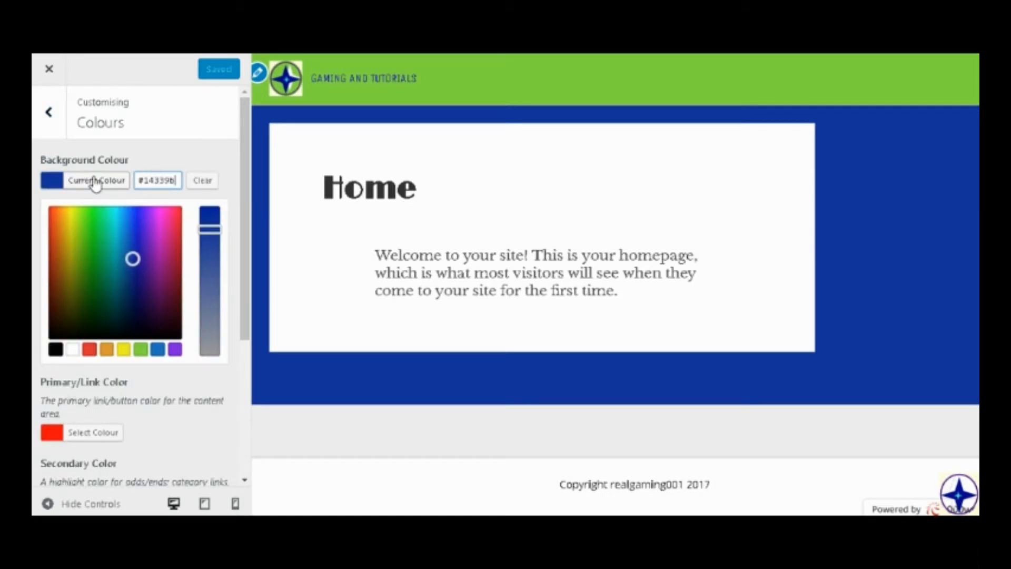
{"action": "left_click", "coordinate": [73, 349]}
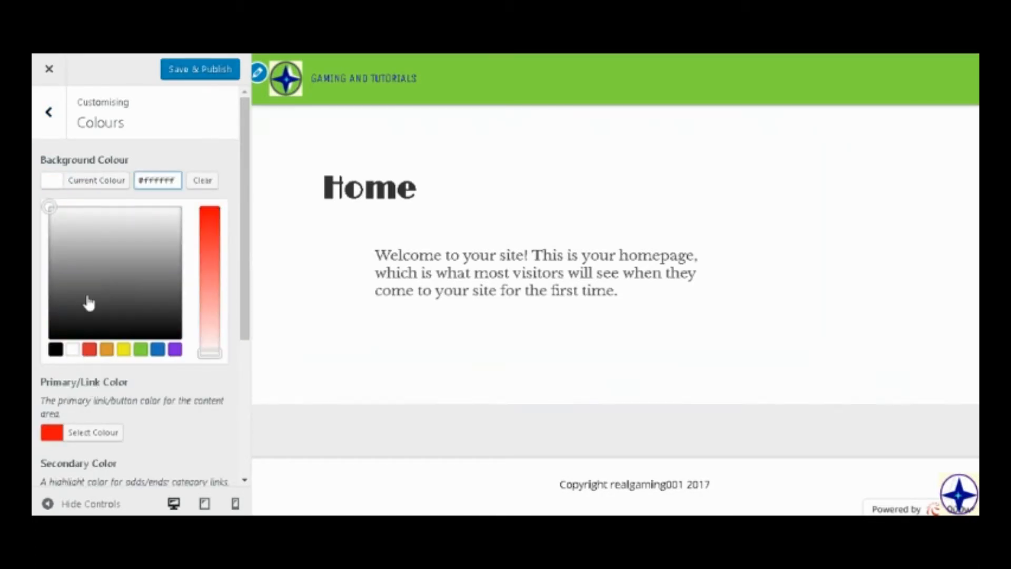
{"action": "left_click", "coordinate": [173, 75]}
Upload game-controller-with-wire_318-35868.jpg from the computer and set it as the site's background image.
{"action": "left_click", "coordinate": [66, 122]}
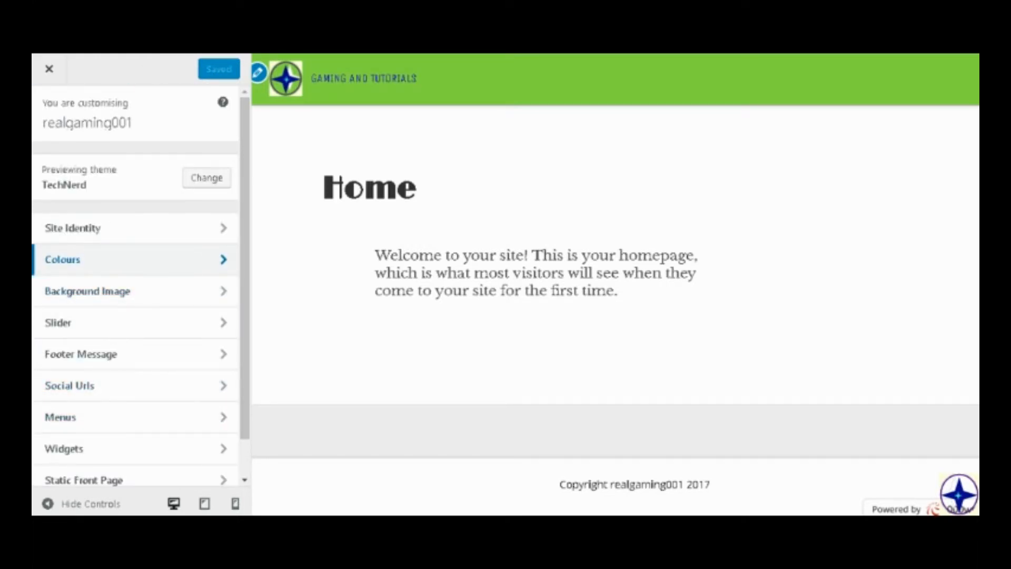
{"action": "left_click", "coordinate": [96, 303]}
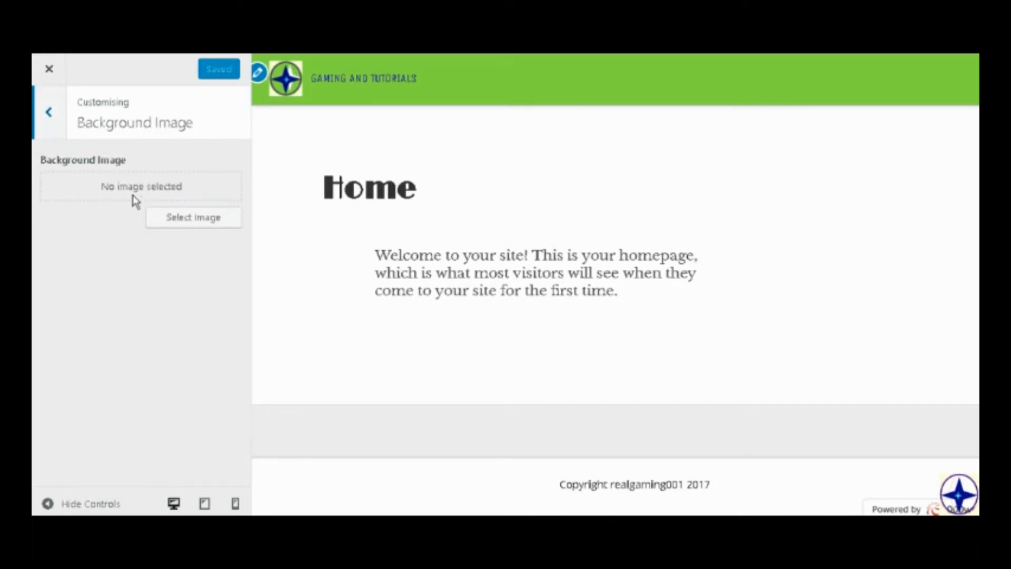
{"action": "left_click", "coordinate": [186, 215]}
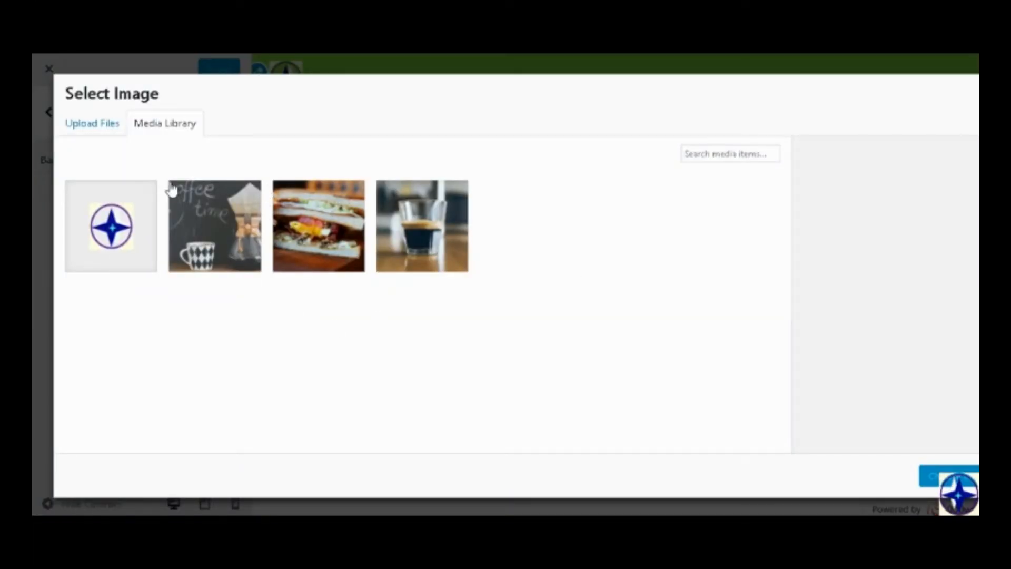
{"action": "left_click", "coordinate": [114, 119]}
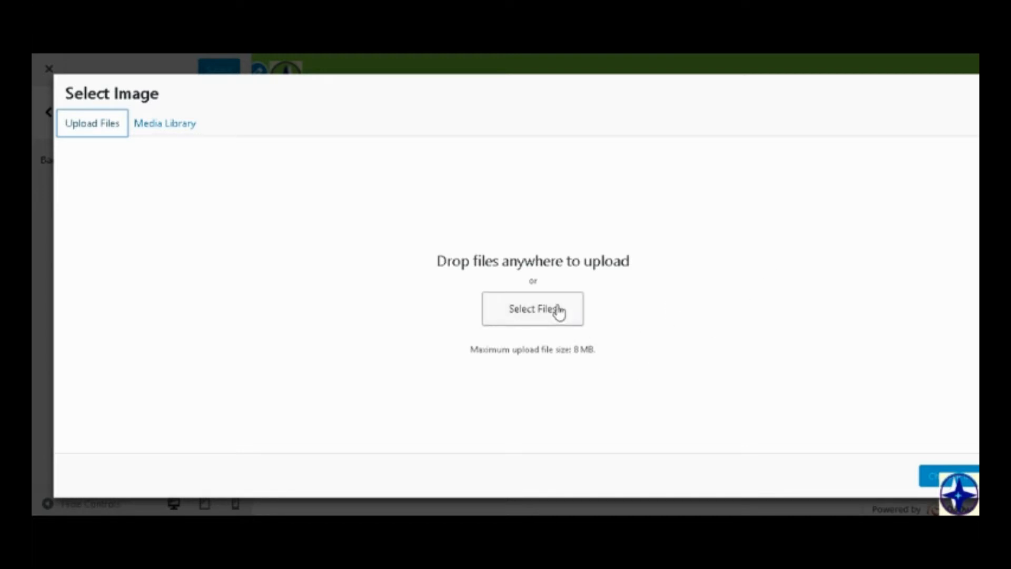
{"action": "left_click", "coordinate": [559, 313]}
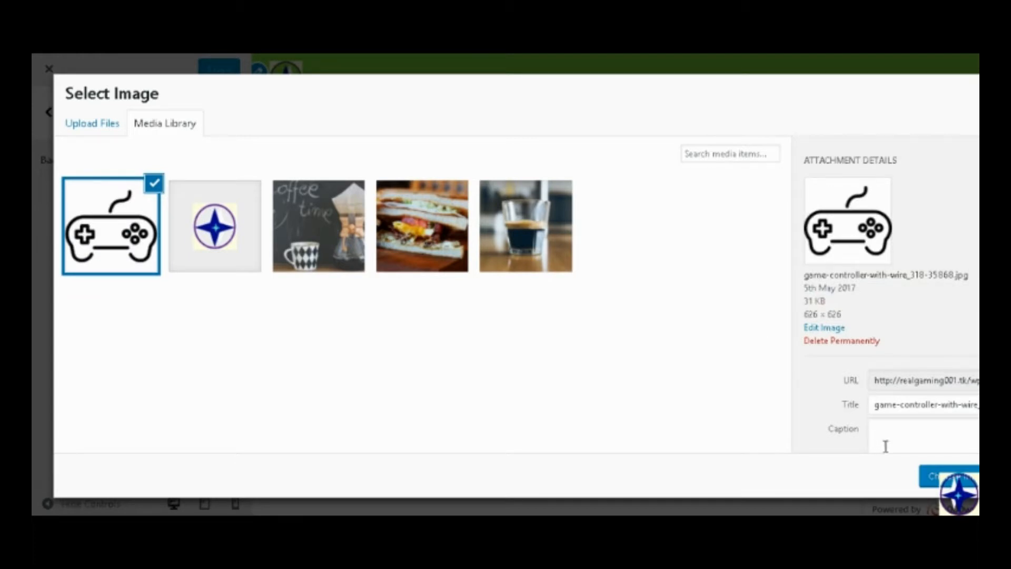
{"action": "left_click", "coordinate": [945, 477]}
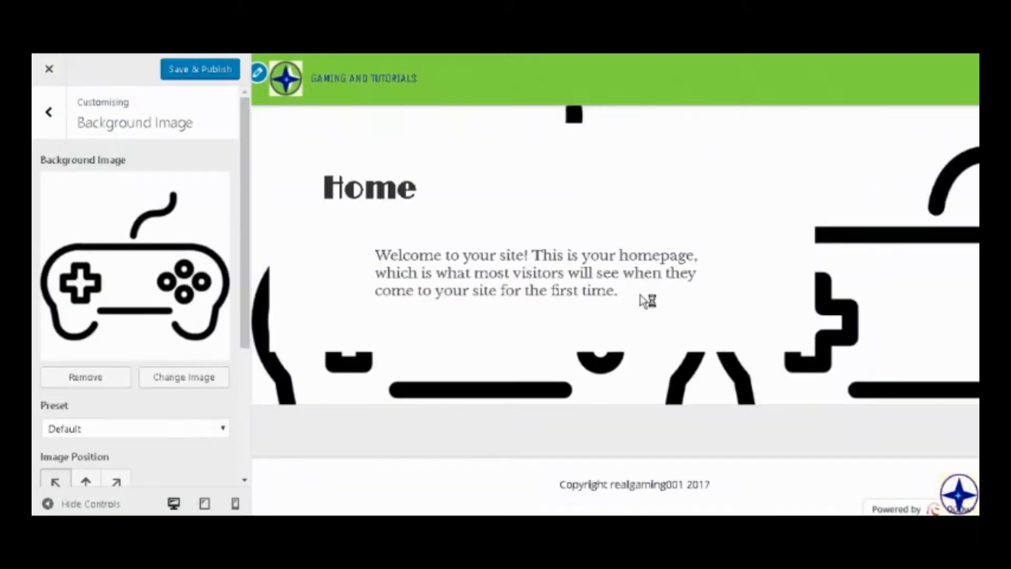
Try the Repeat, Fill Screen and Fit to Screen presets on the background image, ending with Repeat and a centred image position.
{"action": "scroll", "coordinate": [104, 400], "scroll_direction": "down", "scroll_amount": 4}
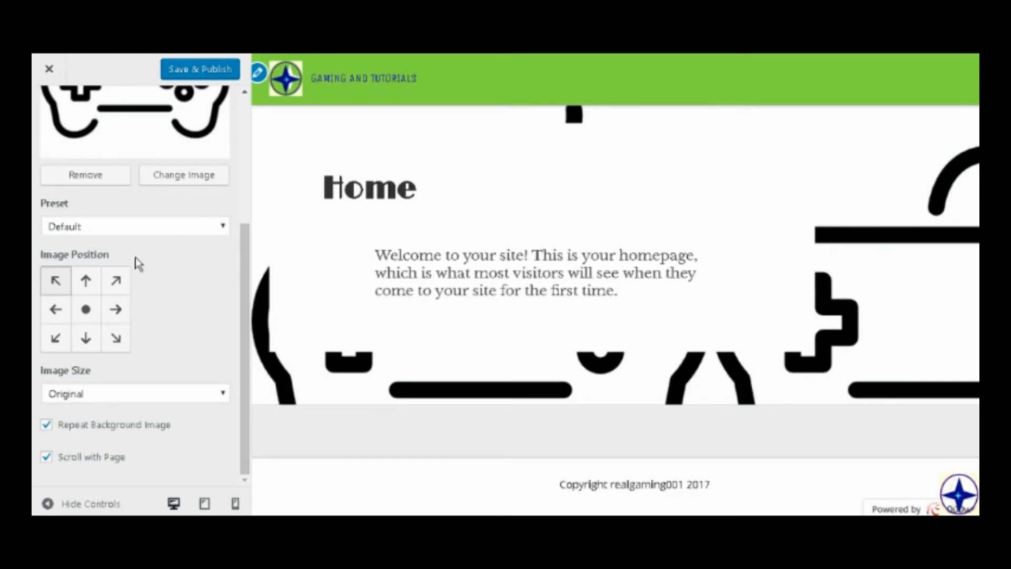
{"action": "left_click", "coordinate": [86, 309]}
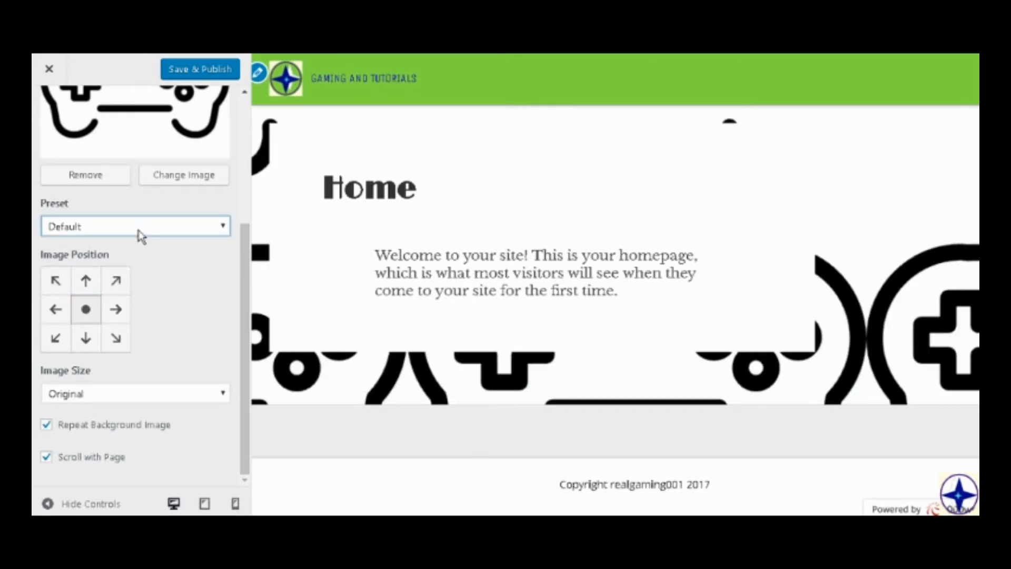
{"action": "left_click", "coordinate": [159, 285]}
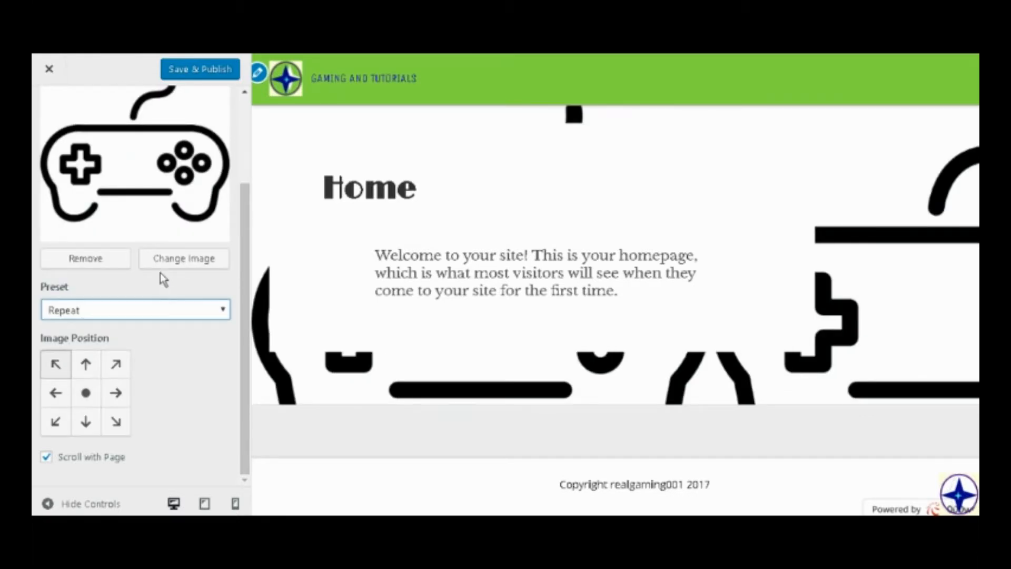
{"action": "left_click", "coordinate": [143, 312]}
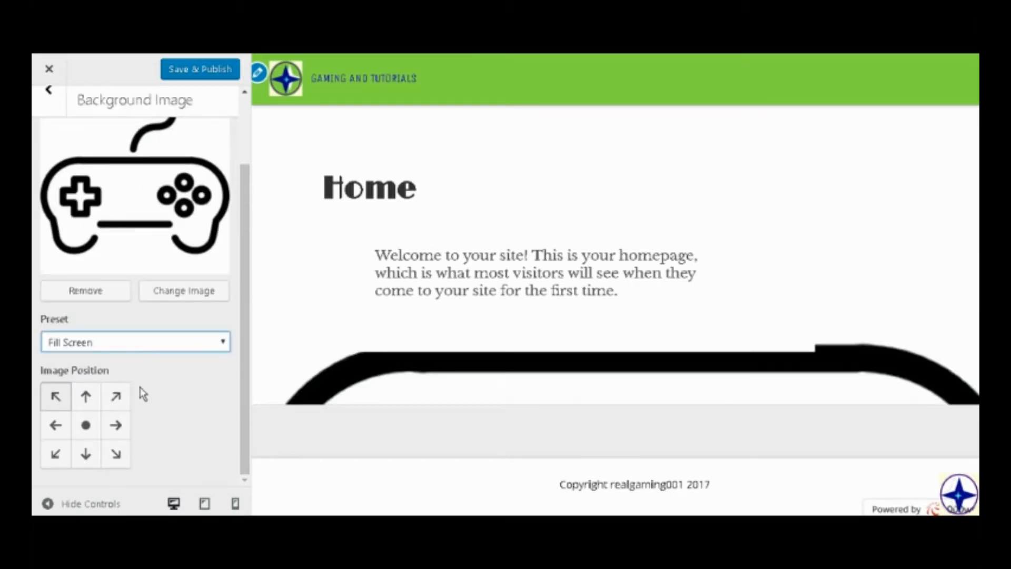
{"action": "left_click", "coordinate": [161, 369]}
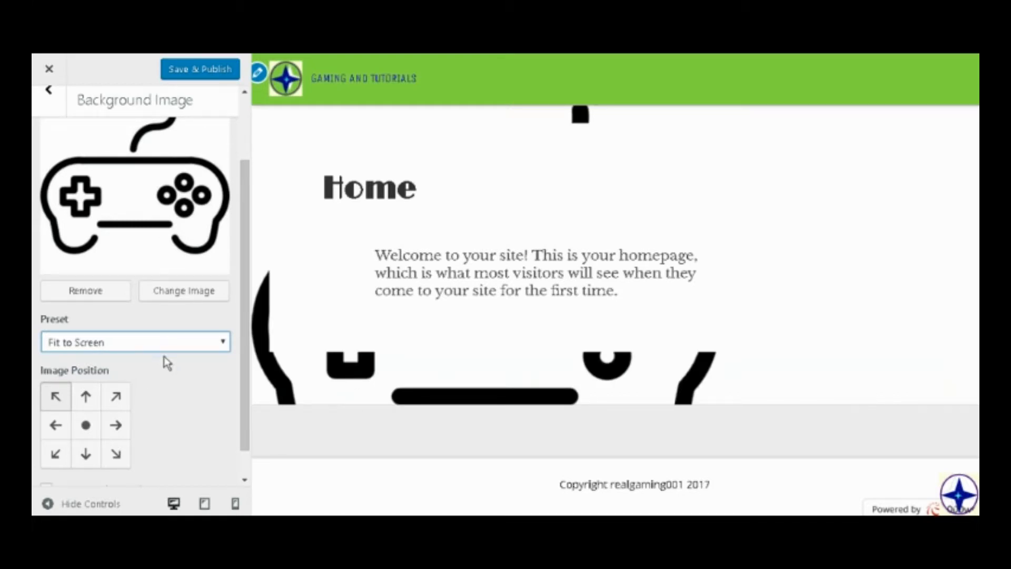
{"action": "left_click", "coordinate": [129, 404]}
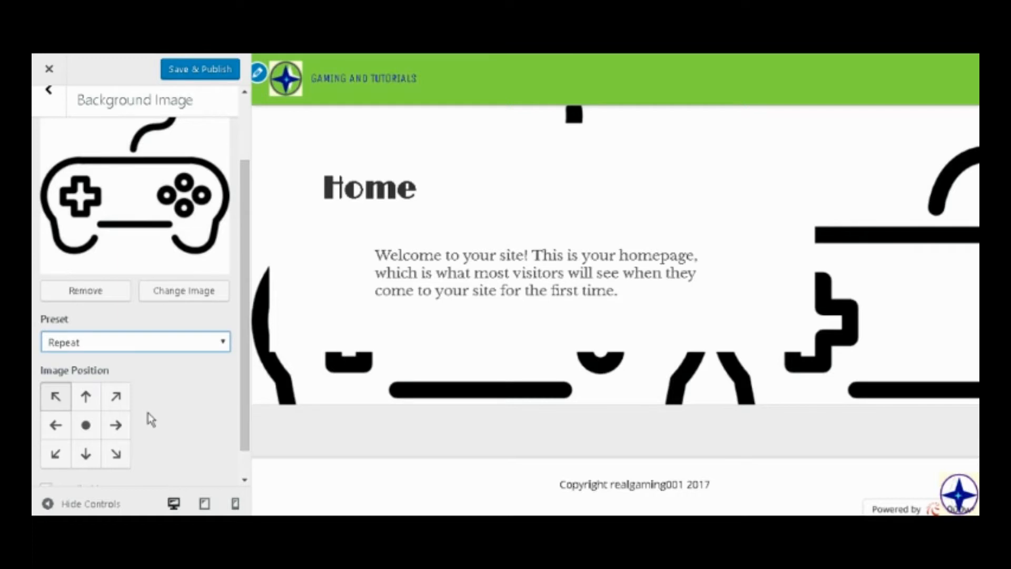
{"action": "left_click", "coordinate": [86, 427]}
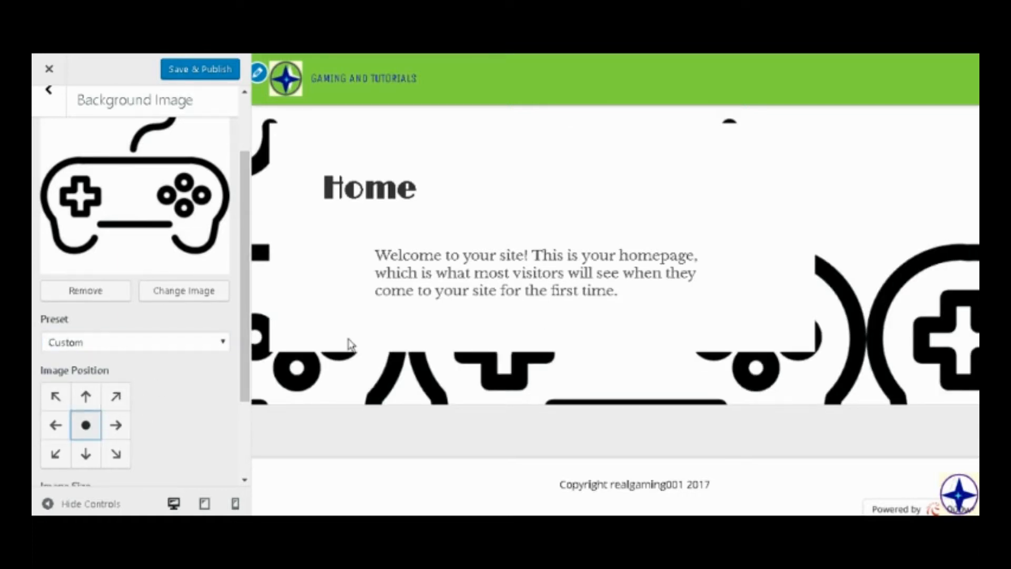
{"action": "scroll", "coordinate": [810, 335], "scroll_direction": "down", "scroll_amount": 1}
{"action": "scroll", "coordinate": [830, 300], "scroll_direction": "up", "scroll_amount": 1}
{"action": "scroll", "coordinate": [835, 303], "scroll_direction": "down", "scroll_amount": 1}
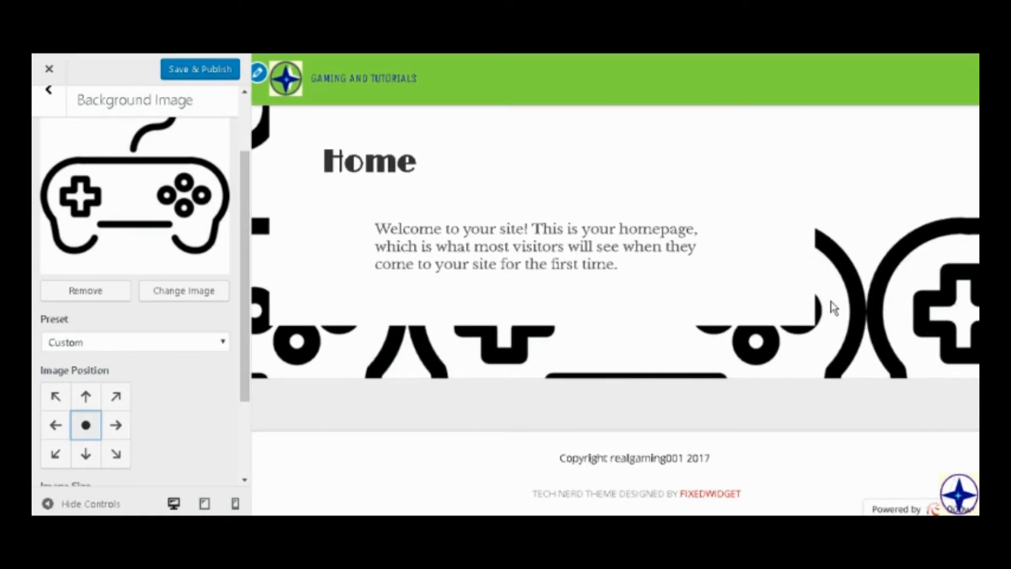
{"action": "scroll", "coordinate": [834, 308], "scroll_direction": "up", "scroll_amount": 1}
Remove the controller background image, and upload the laptop picture download.jpg as the new background image.
{"action": "left_click", "coordinate": [127, 291]}
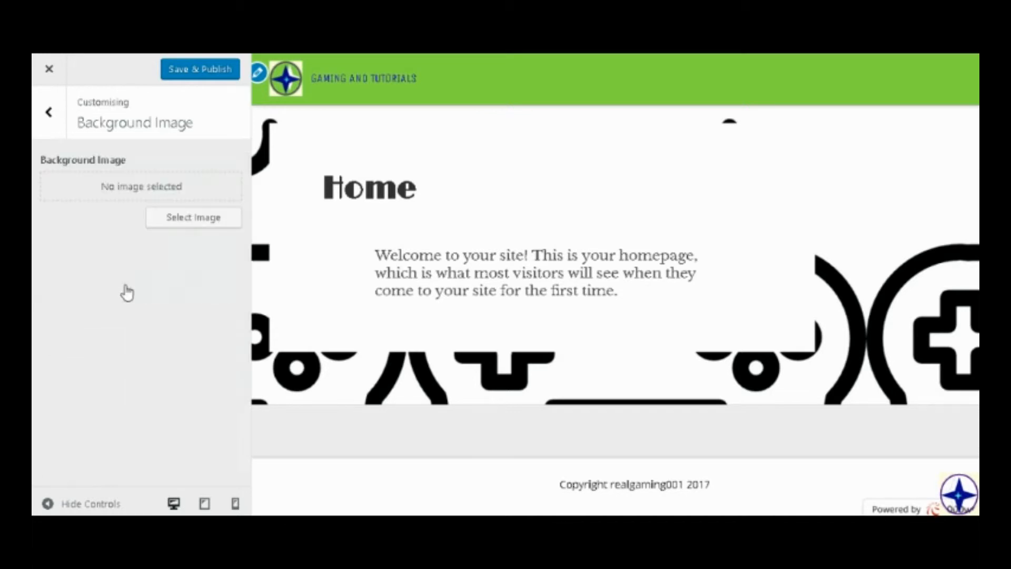
{"action": "left_click", "coordinate": [174, 214]}
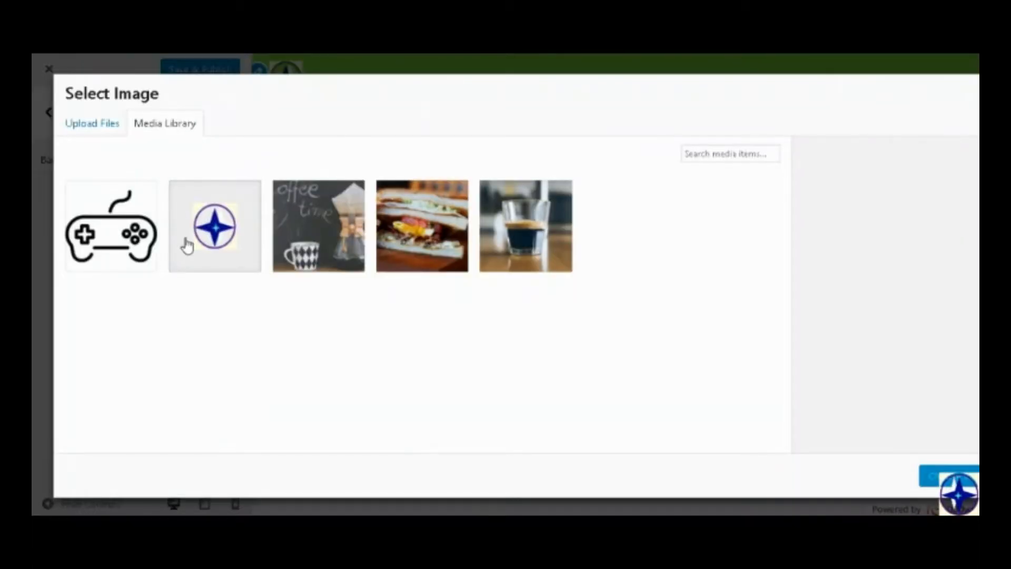
{"action": "left_click", "coordinate": [109, 122]}
{"action": "left_click", "coordinate": [491, 311]}
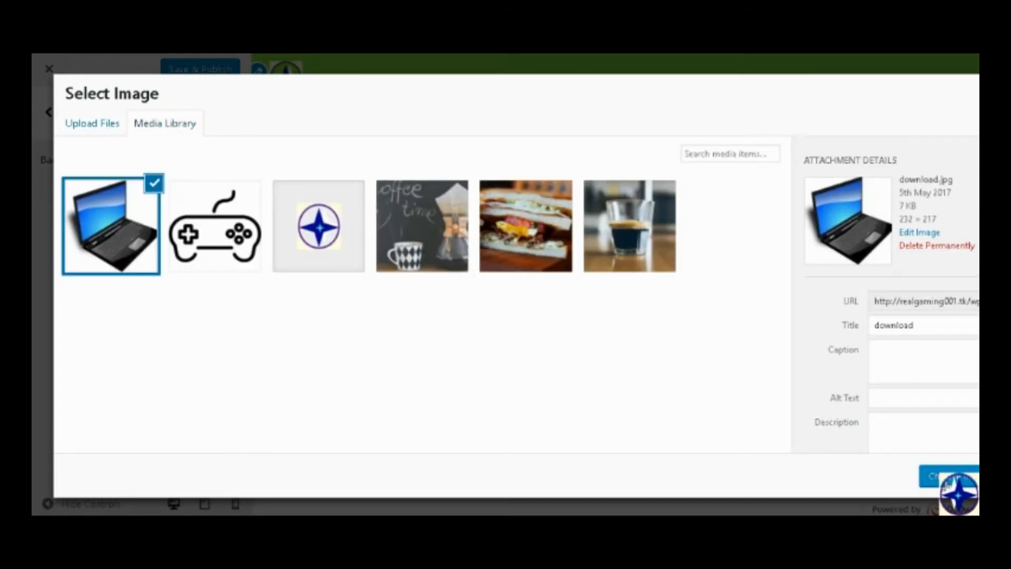
{"action": "left_click", "coordinate": [945, 476]}
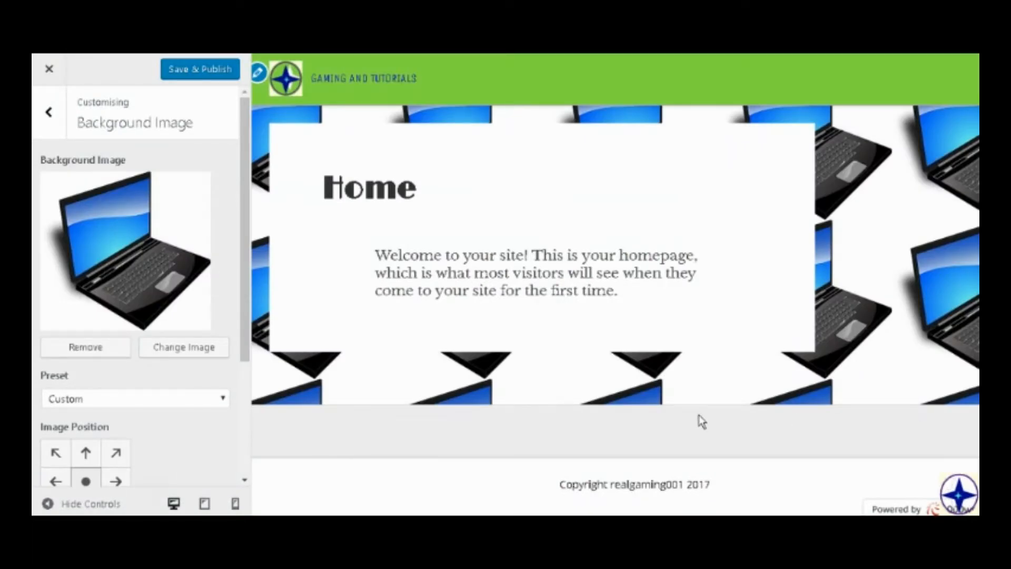
Set the laptop background image's preset to Repeat, and save and publish it.
{"action": "scroll", "coordinate": [722, 347], "scroll_direction": "down", "scroll_amount": 1}
{"action": "scroll", "coordinate": [722, 347], "scroll_direction": "up", "scroll_amount": 1}
{"action": "scroll", "coordinate": [79, 348], "scroll_direction": "down", "scroll_amount": 3}
{"action": "left_click", "coordinate": [86, 223]}
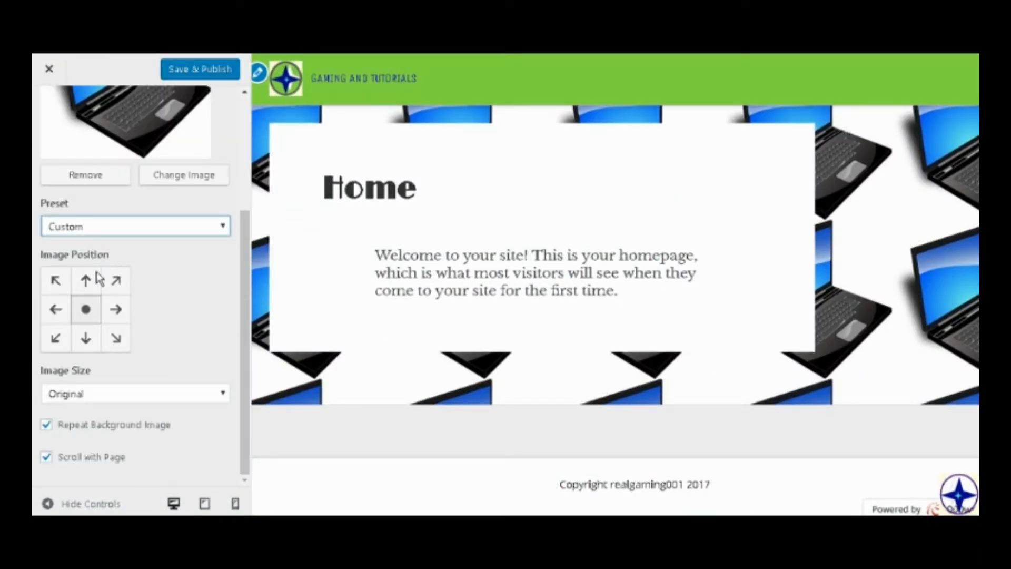
{"action": "left_click", "coordinate": [98, 289]}
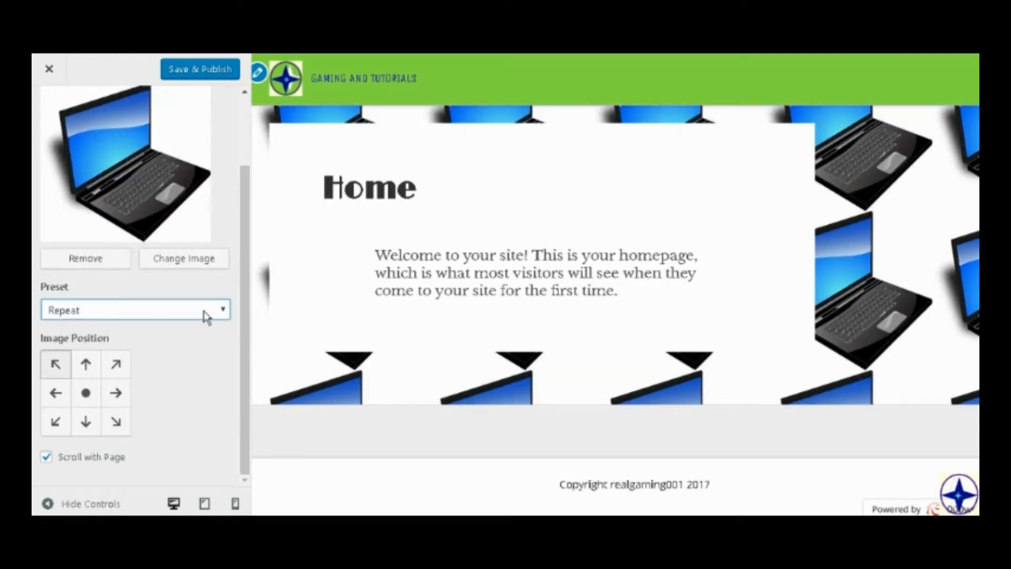
{"action": "scroll", "coordinate": [615, 308], "scroll_direction": "down", "scroll_amount": 1}
{"action": "scroll", "coordinate": [615, 308], "scroll_direction": "up", "scroll_amount": 1}
{"action": "scroll", "coordinate": [136, 113], "scroll_direction": "up", "scroll_amount": 2}
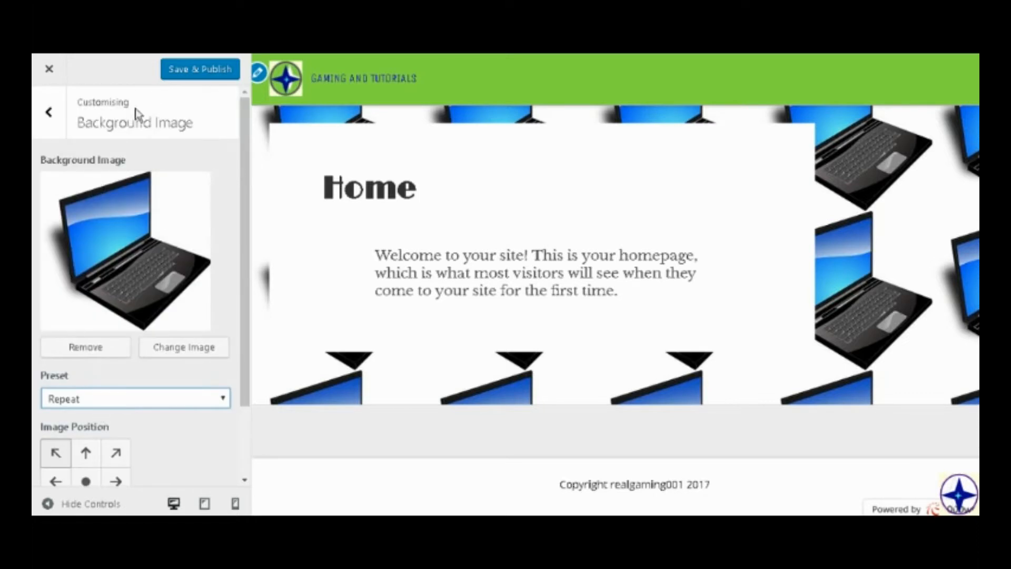
{"action": "left_click", "coordinate": [164, 80]}
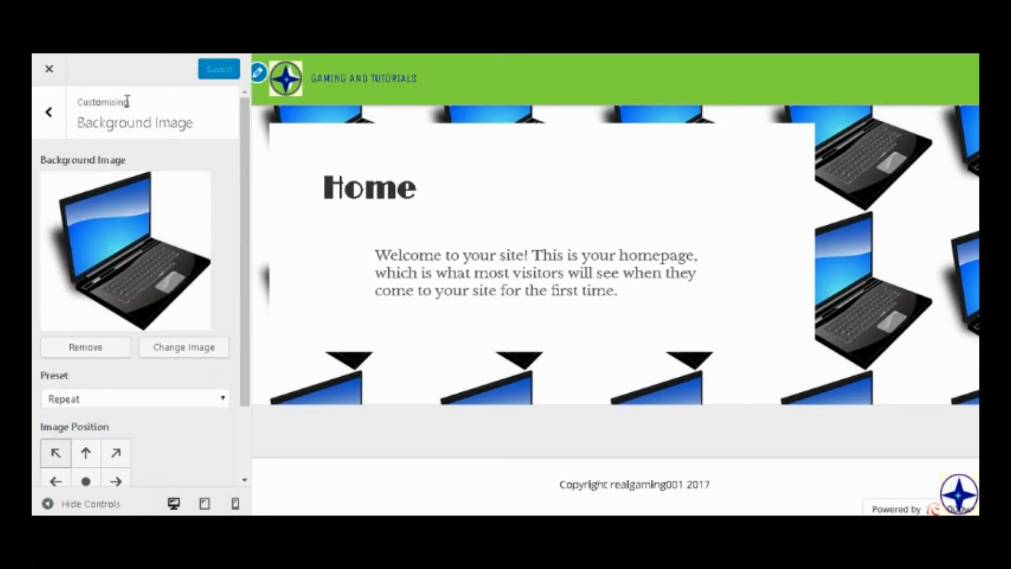
Try enabling the theme's slider, and switch it off again.
{"action": "left_click", "coordinate": [49, 112]}
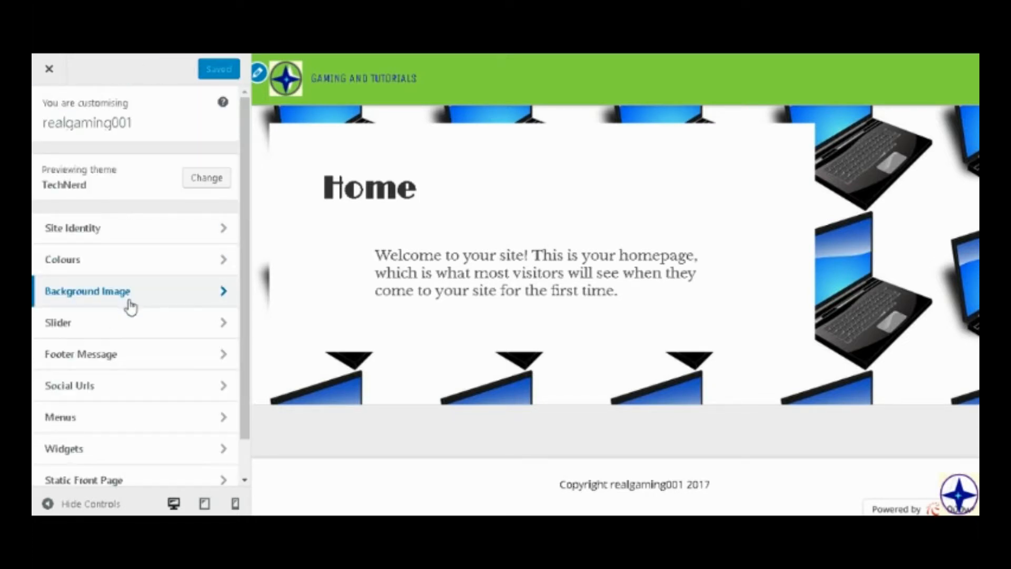
{"action": "left_click", "coordinate": [133, 323]}
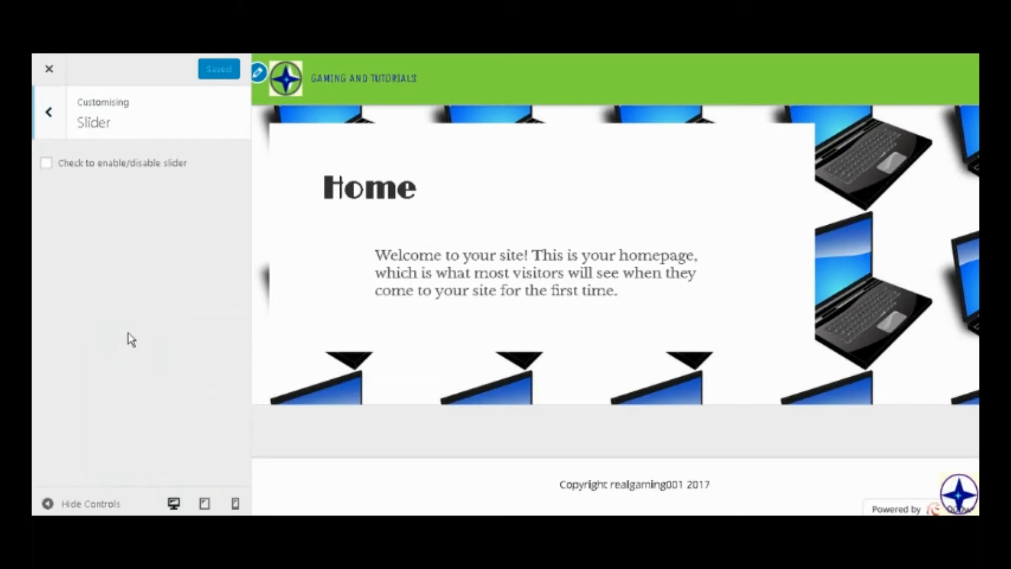
{"action": "left_click", "coordinate": [100, 165]}
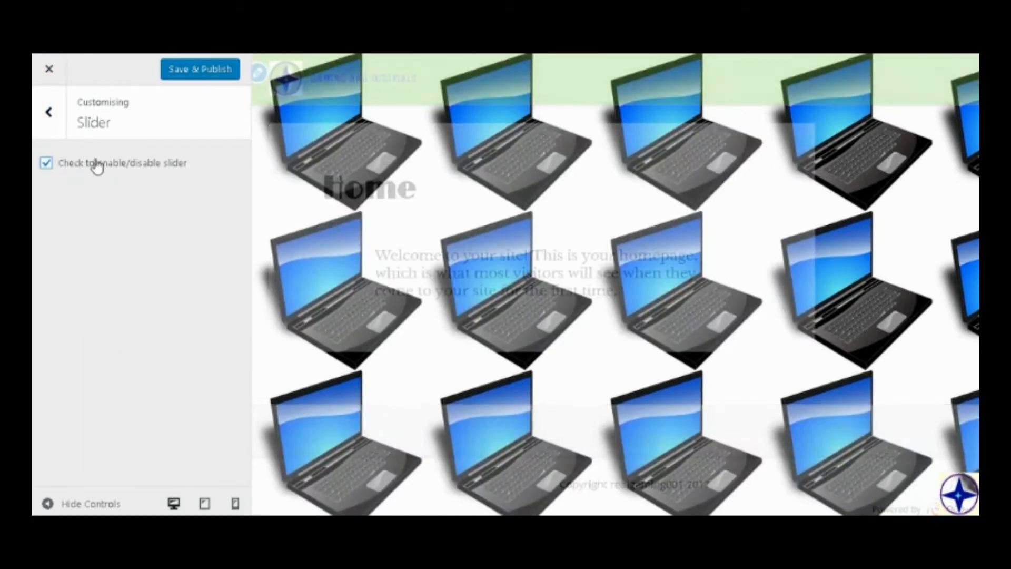
{"action": "left_click", "coordinate": [99, 171]}
{"action": "left_click", "coordinate": [48, 110]}
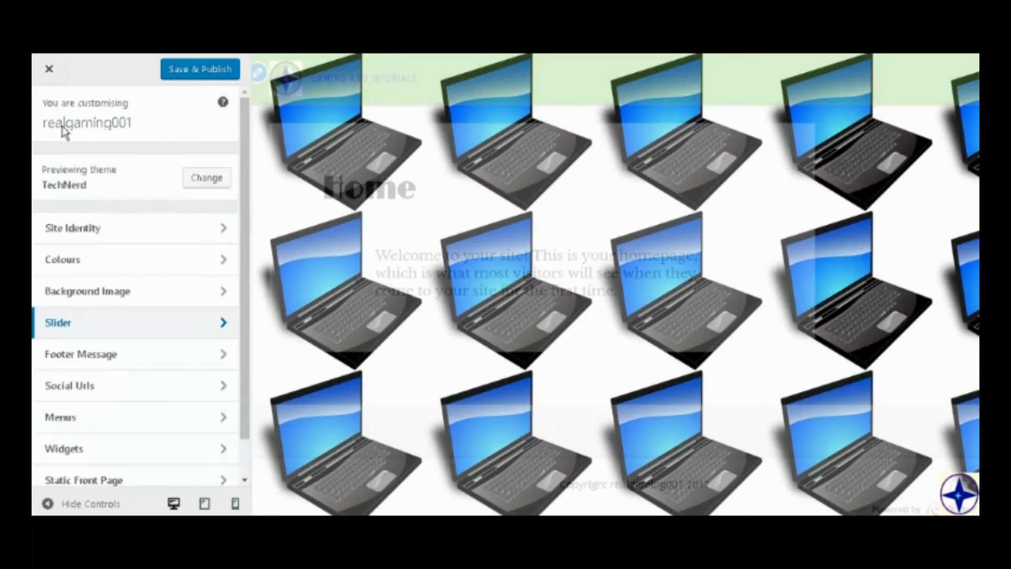
Set the footer message to "Realgaming0001 © 2017", and save and publish it.
{"action": "scroll", "coordinate": [95, 421], "scroll_direction": "down", "scroll_amount": 2}
{"action": "left_click", "coordinate": [106, 316]}
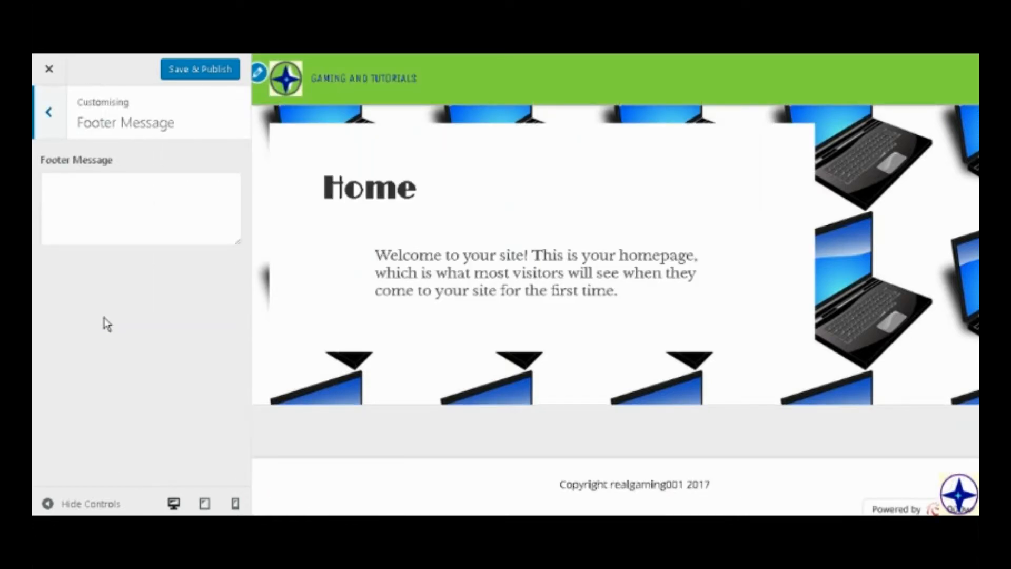
{"action": "left_click", "coordinate": [122, 226]}
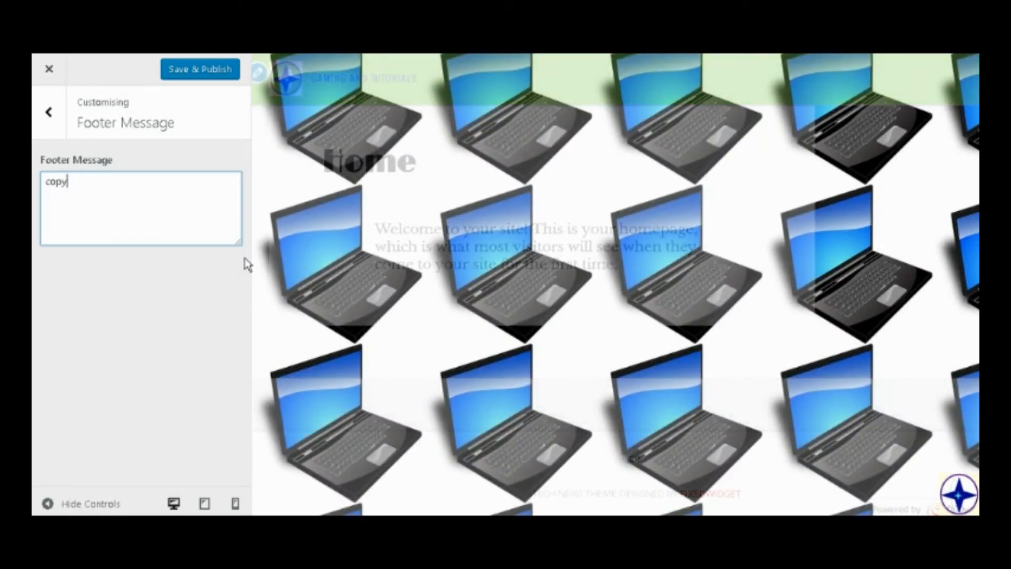
{"action": "key", "text": "BackSpace"}
{"action": "key", "text": "BackSpace"}
{"action": "key", "text": "BackSpace"}
{"action": "key", "text": "BackSpace"}
{"action": "key", "text": "BackSpace"}
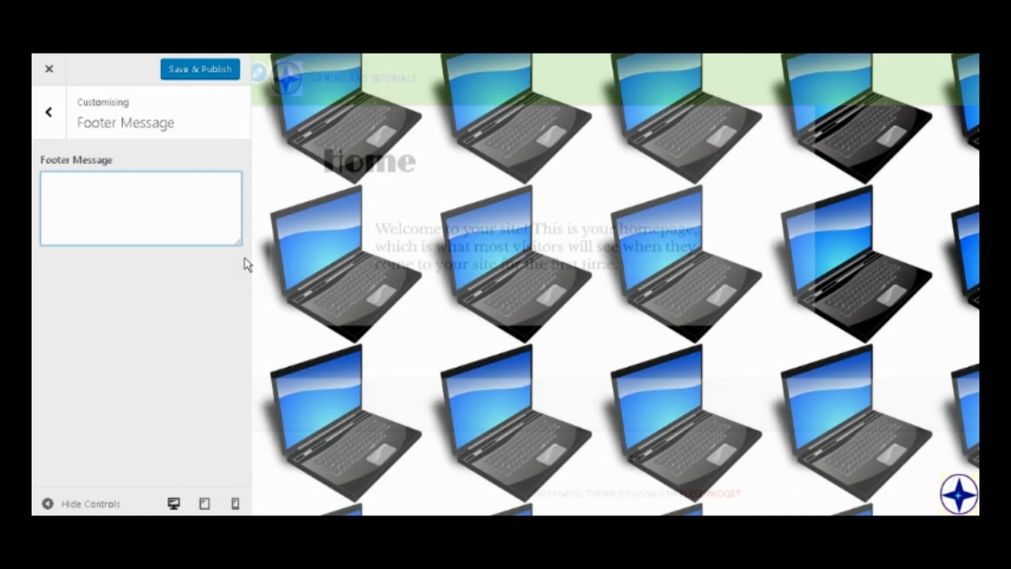
{"action": "type", "text": "Real"}
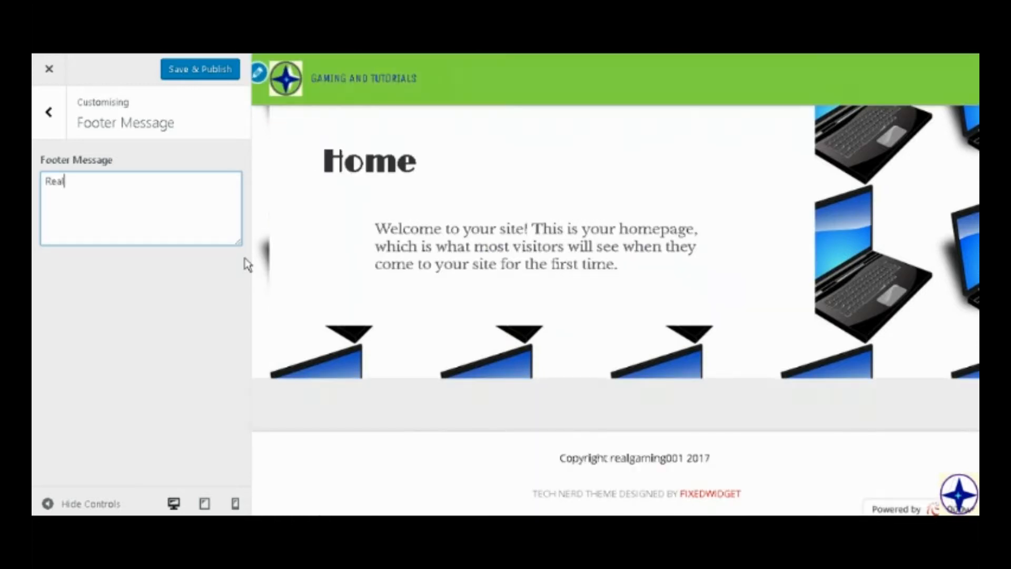
{"action": "type", "text": "gaming00"}
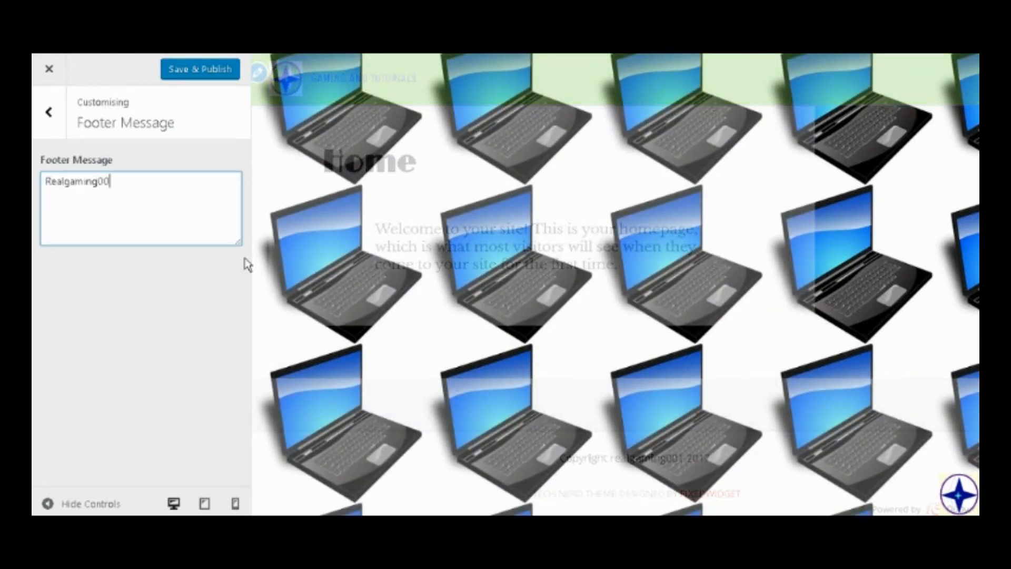
{"action": "type", "text": "01 ©"}
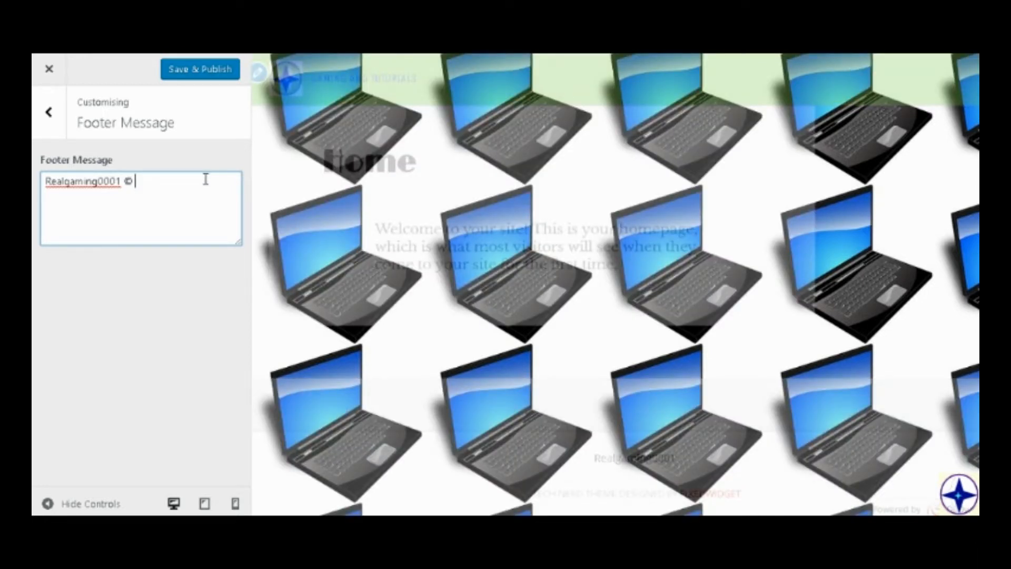
{"action": "type", "text": "2017"}
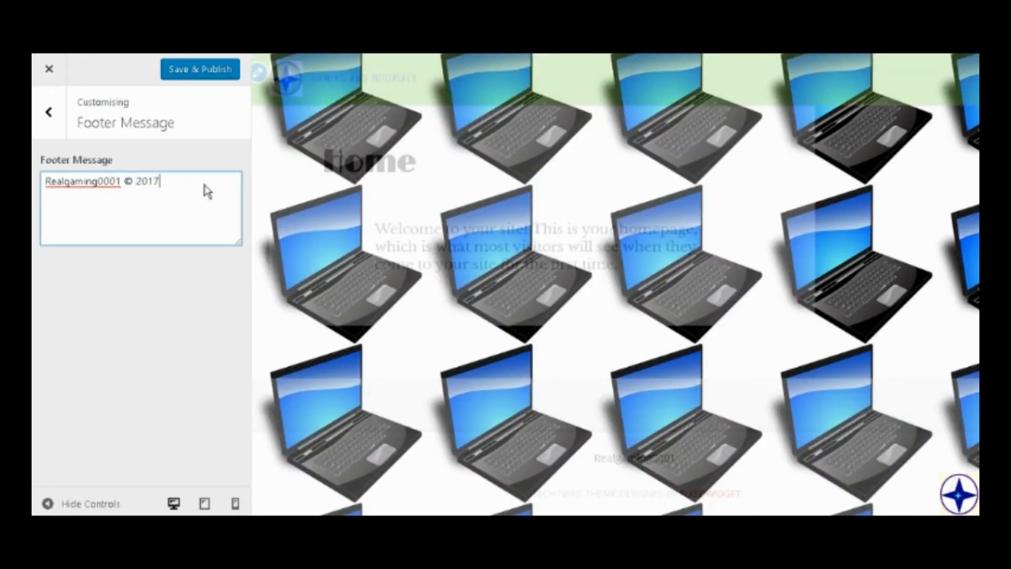
{"action": "left_click", "coordinate": [170, 74]}
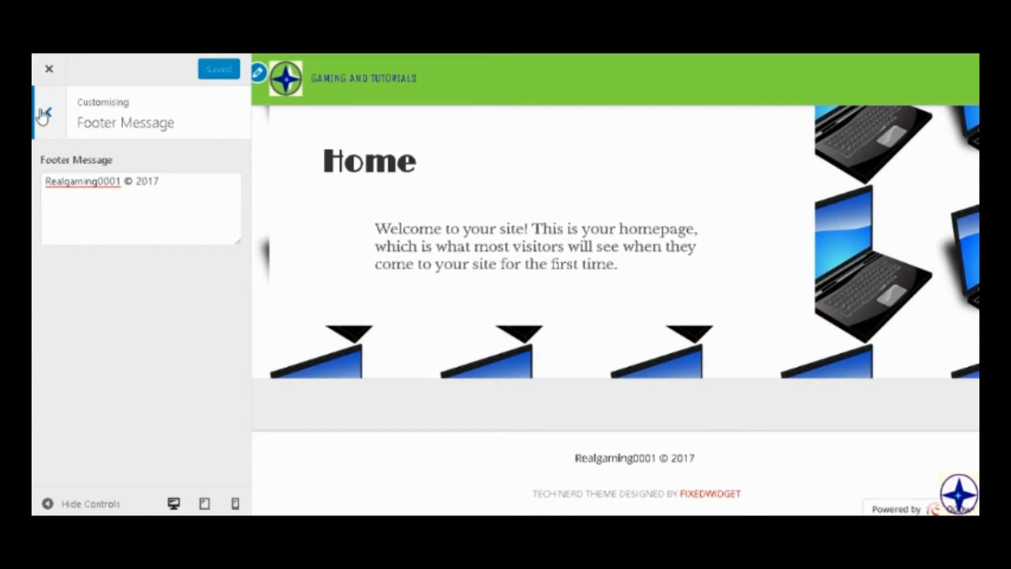
{"action": "left_click", "coordinate": [37, 113]}
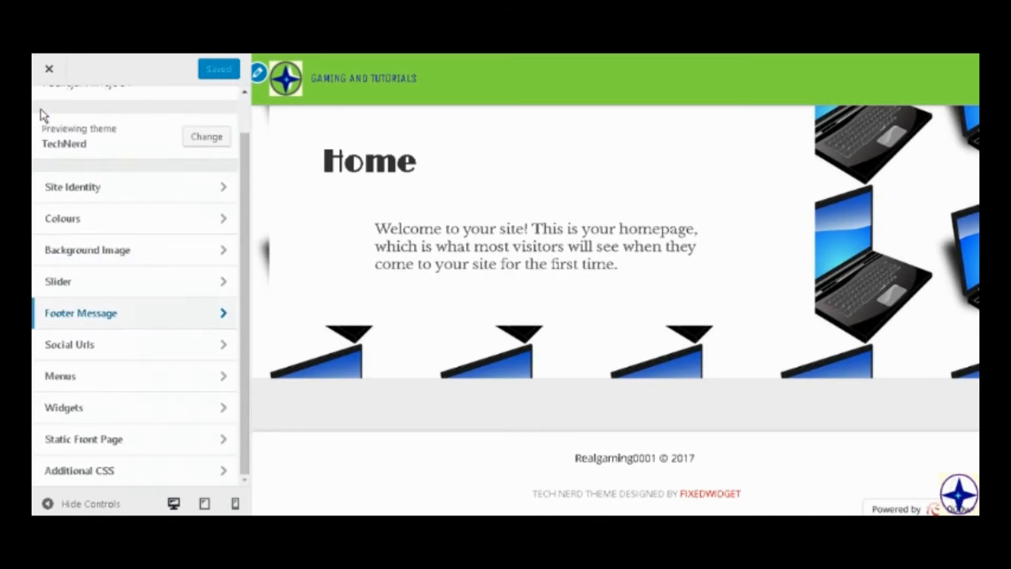
Remove the spaces around the © in the footer message so it reads "Realgaming0001©2017", and save and publish it.
{"action": "left_click", "coordinate": [136, 316]}
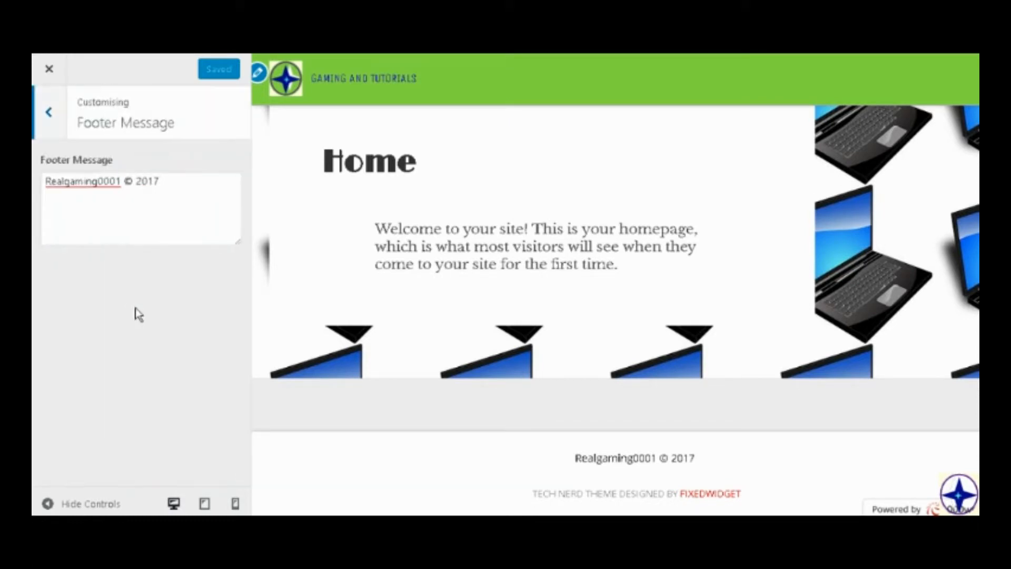
{"action": "left_click", "coordinate": [126, 185]}
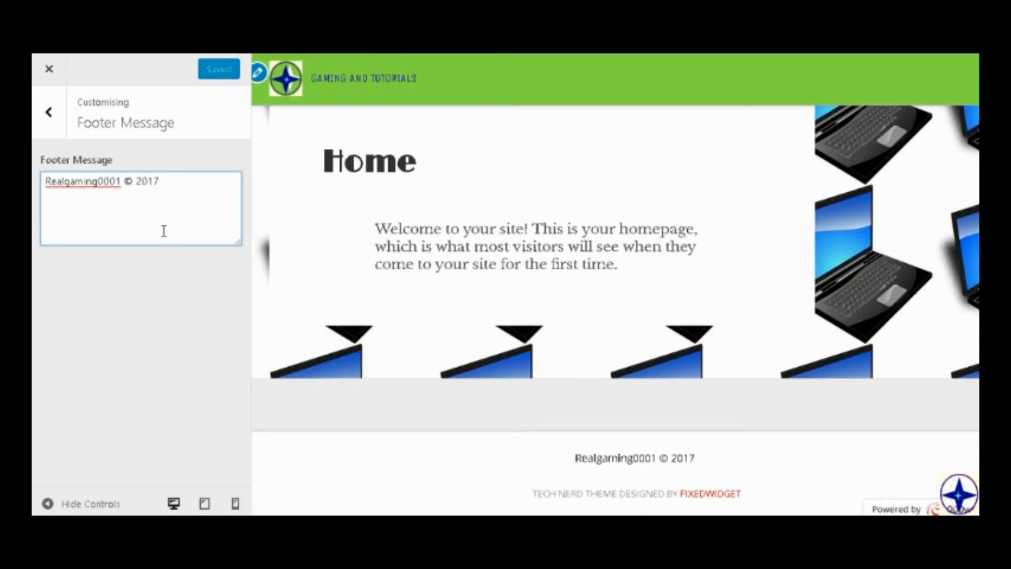
{"action": "key", "text": "BackSpace"}
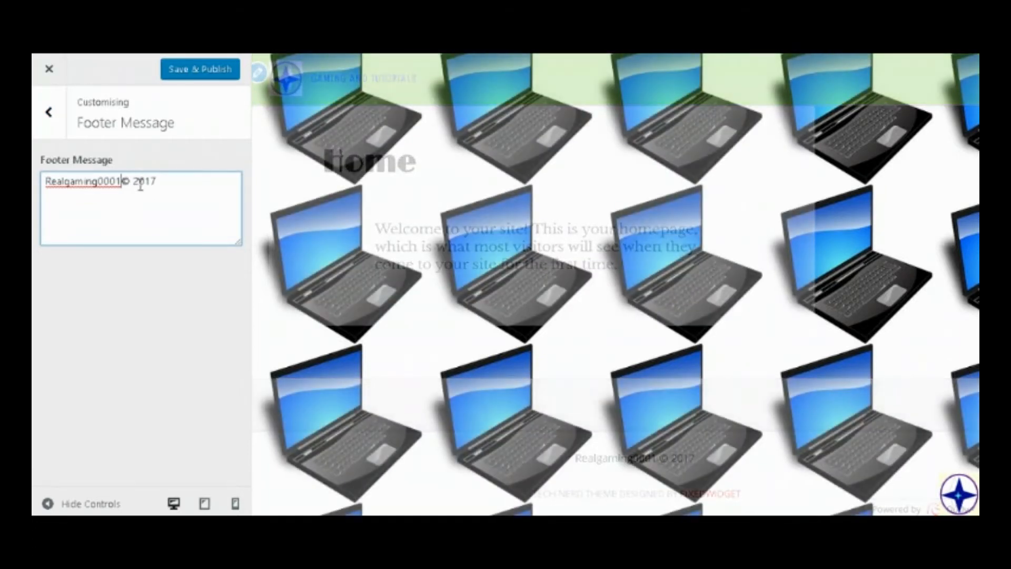
{"action": "left_click", "coordinate": [136, 182]}
{"action": "key", "text": "BackSpace"}
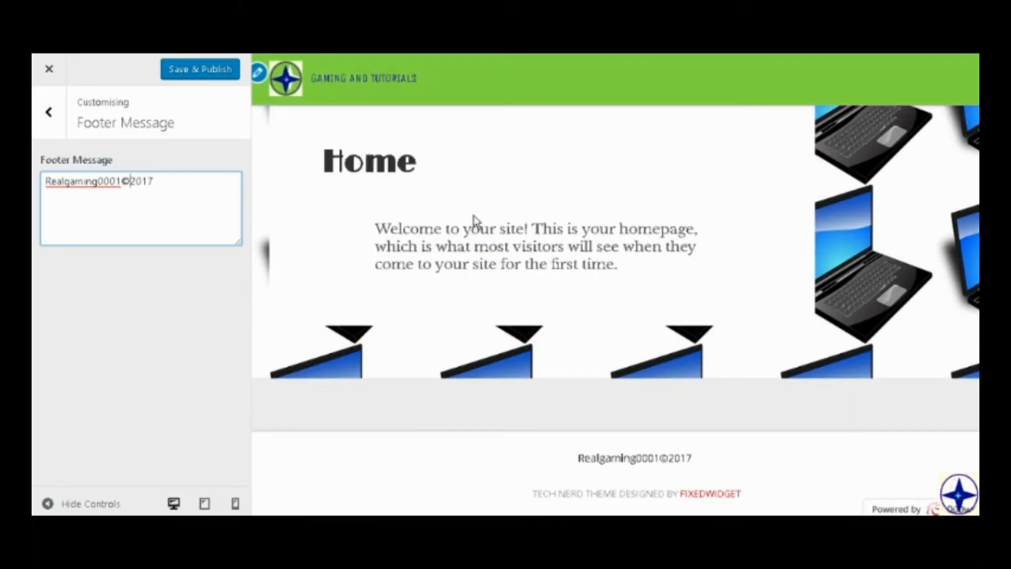
{"action": "left_click", "coordinate": [165, 73]}
{"action": "left_click", "coordinate": [49, 127]}
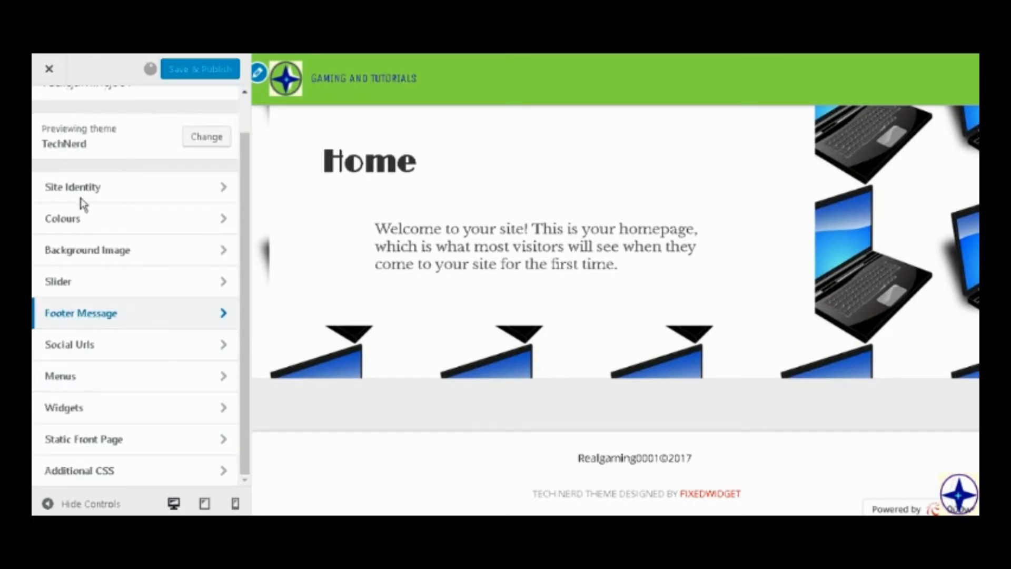
{"action": "left_click", "coordinate": [81, 354]}
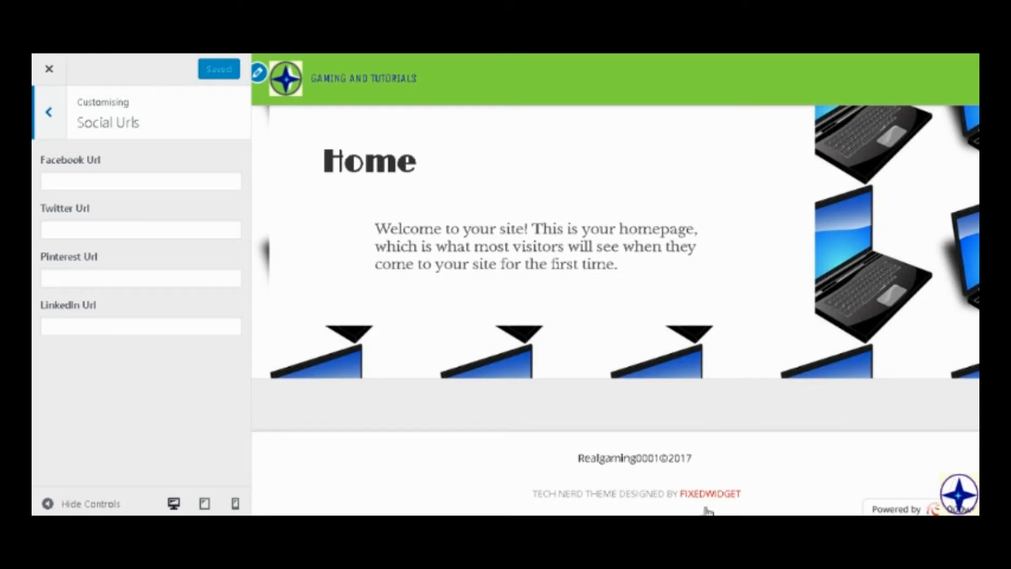
{"action": "scroll", "coordinate": [857, 371], "scroll_direction": "up", "scroll_amount": 1}
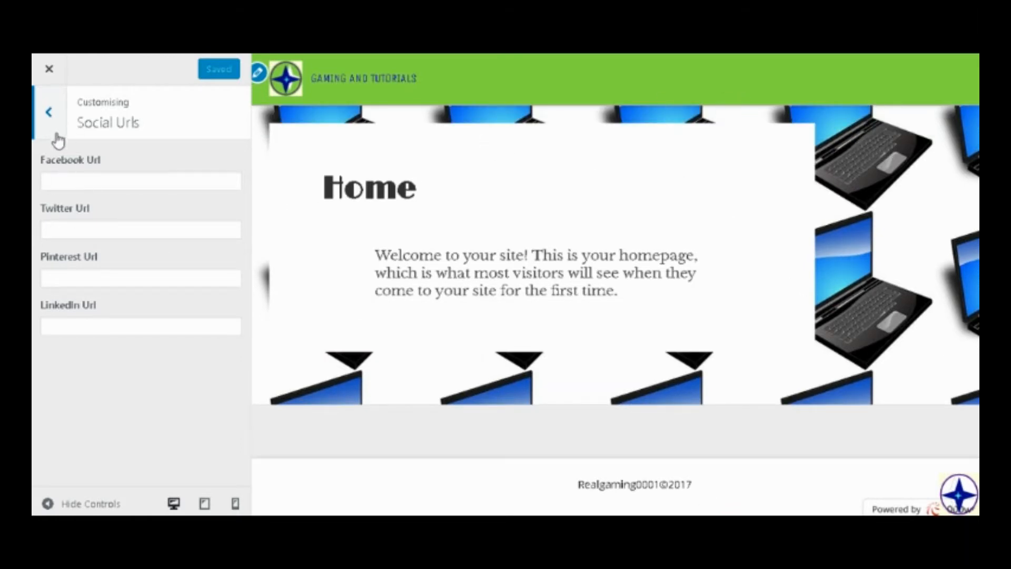
{"action": "left_click", "coordinate": [39, 113]}
Remove the Blog page item from the Top Menu.
{"action": "left_click", "coordinate": [109, 379]}
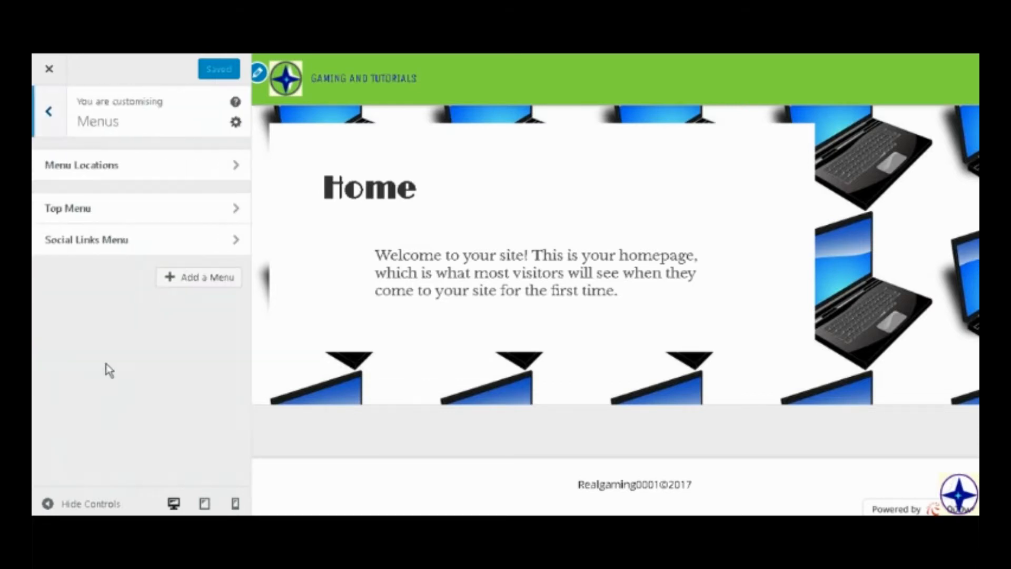
{"action": "left_click", "coordinate": [119, 219]}
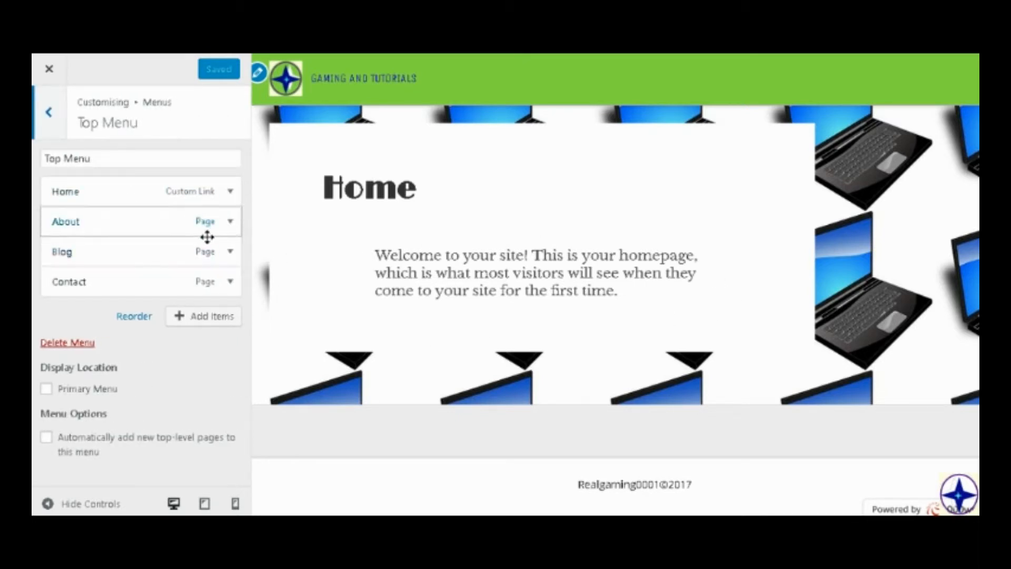
{"action": "left_click", "coordinate": [229, 252]}
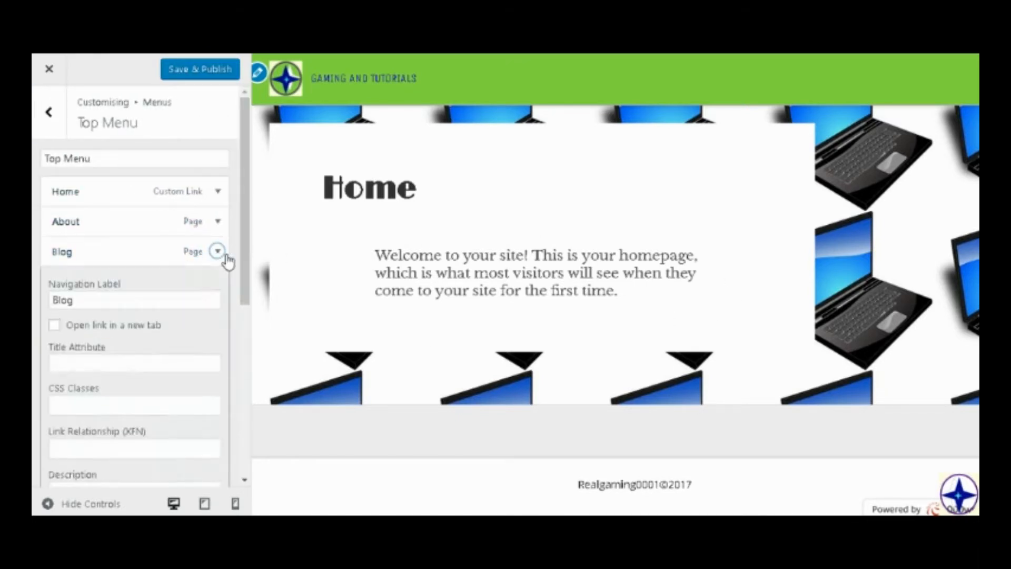
{"action": "scroll", "coordinate": [203, 288], "scroll_direction": "down", "scroll_amount": 5}
{"action": "left_click", "coordinate": [68, 267]}
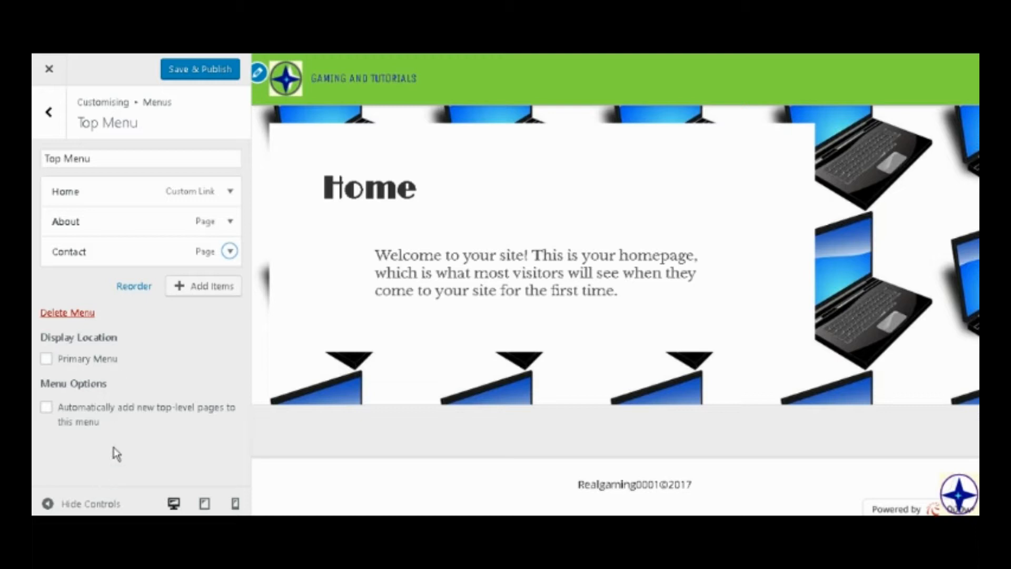
Set the Top Menu to automatically add new top-level pages, and save and publish the change.
{"action": "left_click", "coordinate": [85, 421]}
{"action": "left_click", "coordinate": [89, 423]}
{"action": "left_click", "coordinate": [94, 423]}
{"action": "left_click", "coordinate": [173, 73]}
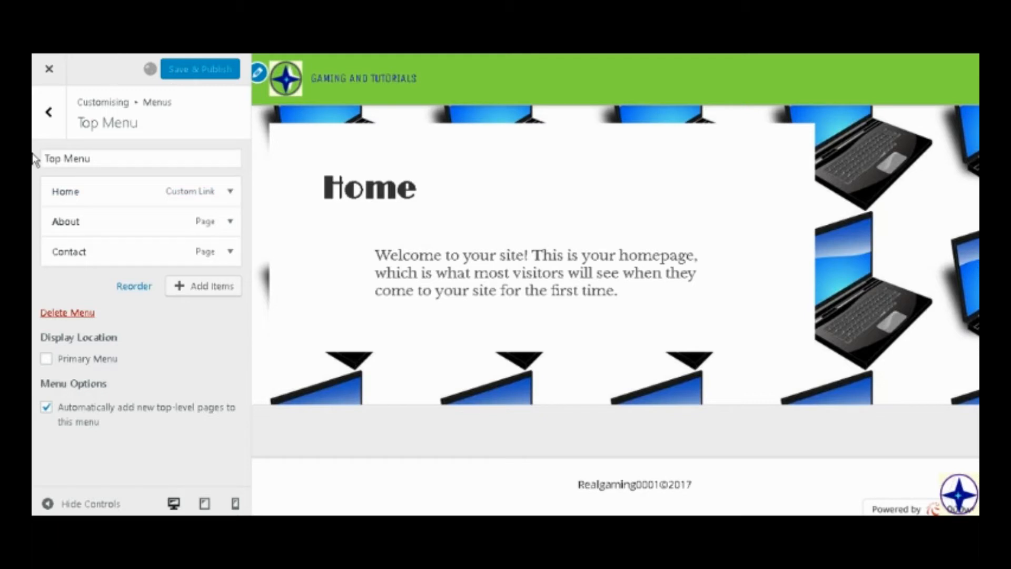
{"action": "left_click", "coordinate": [50, 116]}
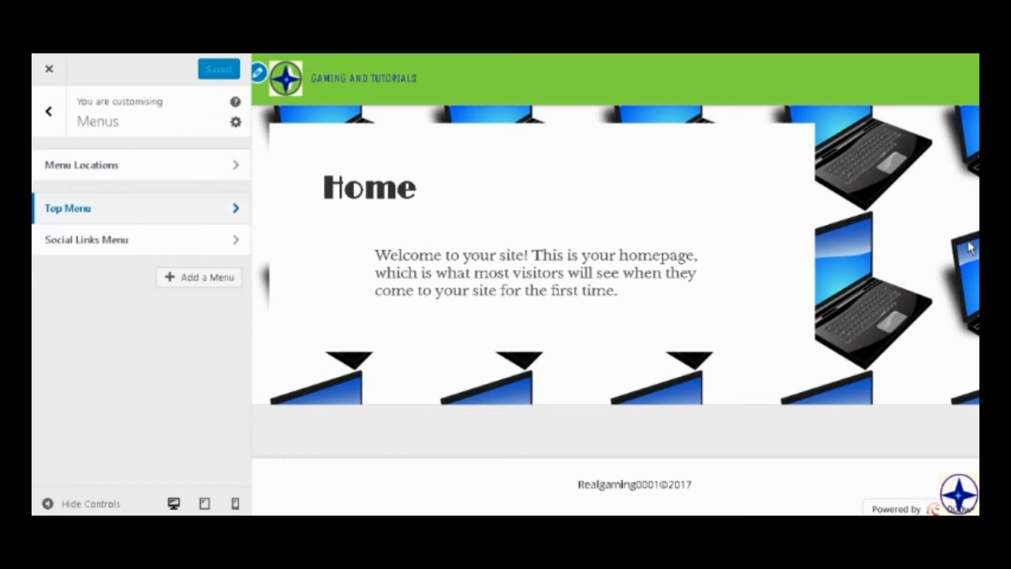
Delete the Social Links Menu, and save and publish the change.
{"action": "left_click", "coordinate": [97, 243]}
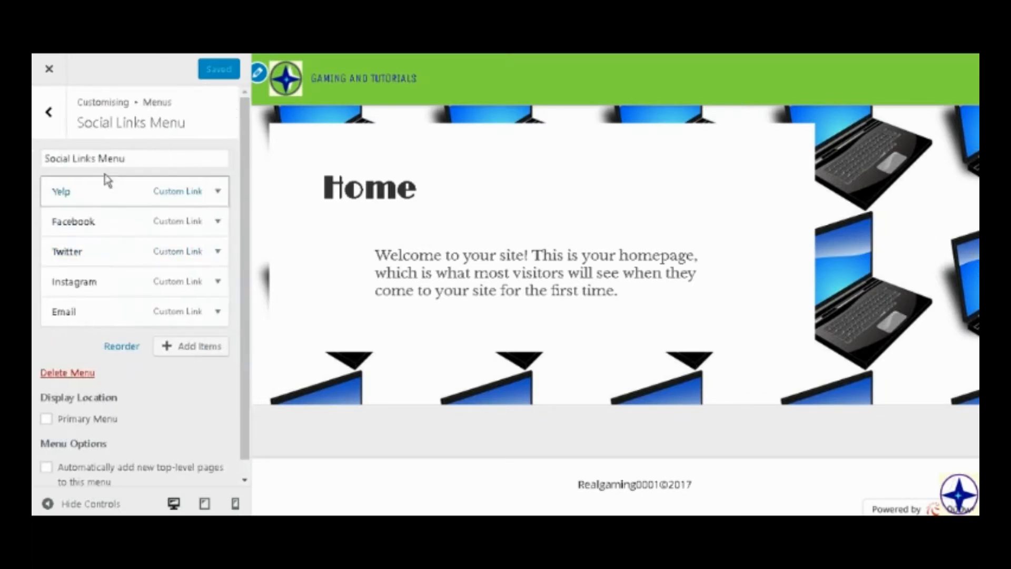
{"action": "left_click", "coordinate": [83, 373]}
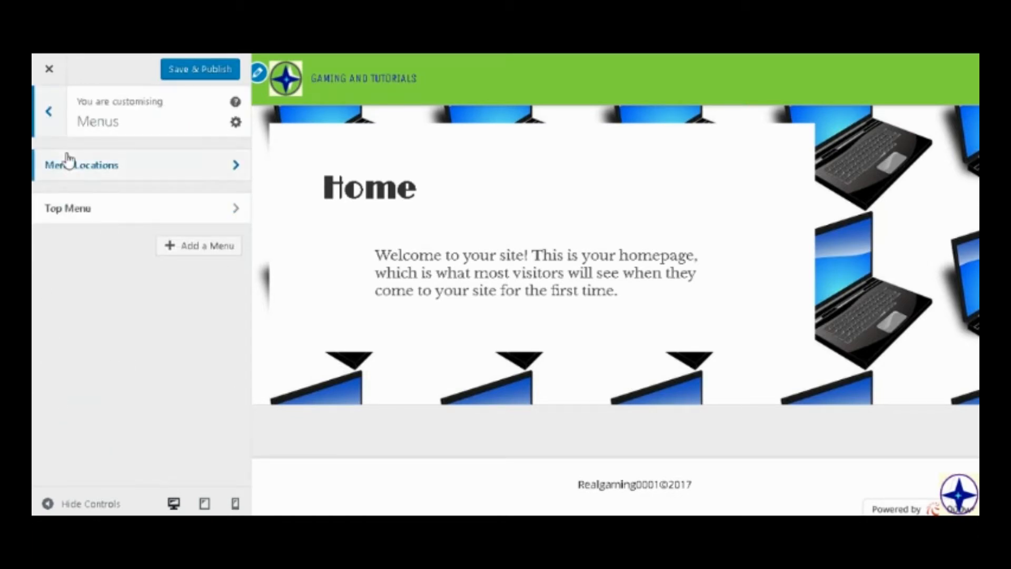
{"action": "left_click", "coordinate": [200, 74]}
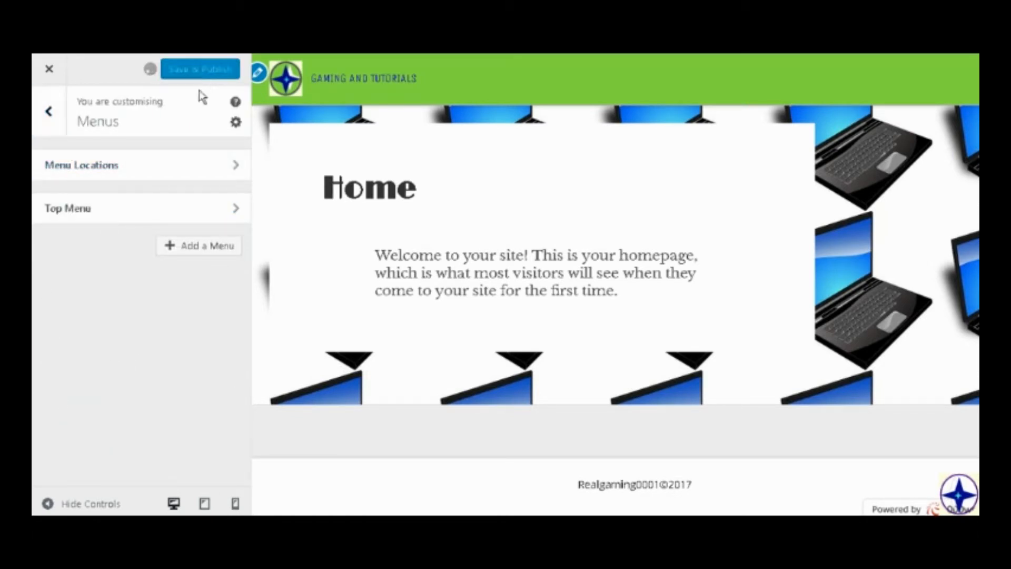
{"action": "left_click", "coordinate": [190, 222]}
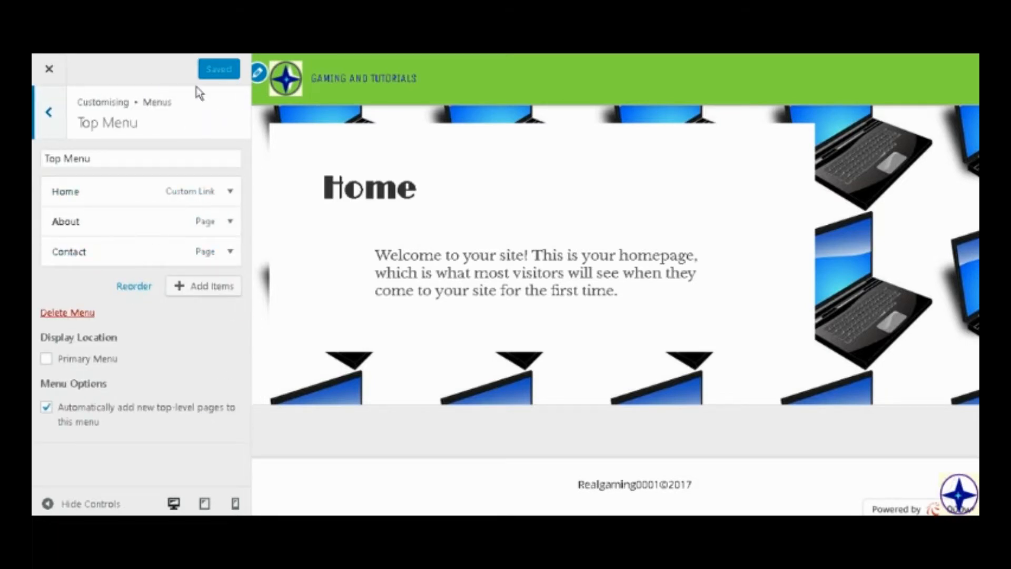
{"action": "left_click", "coordinate": [45, 98]}
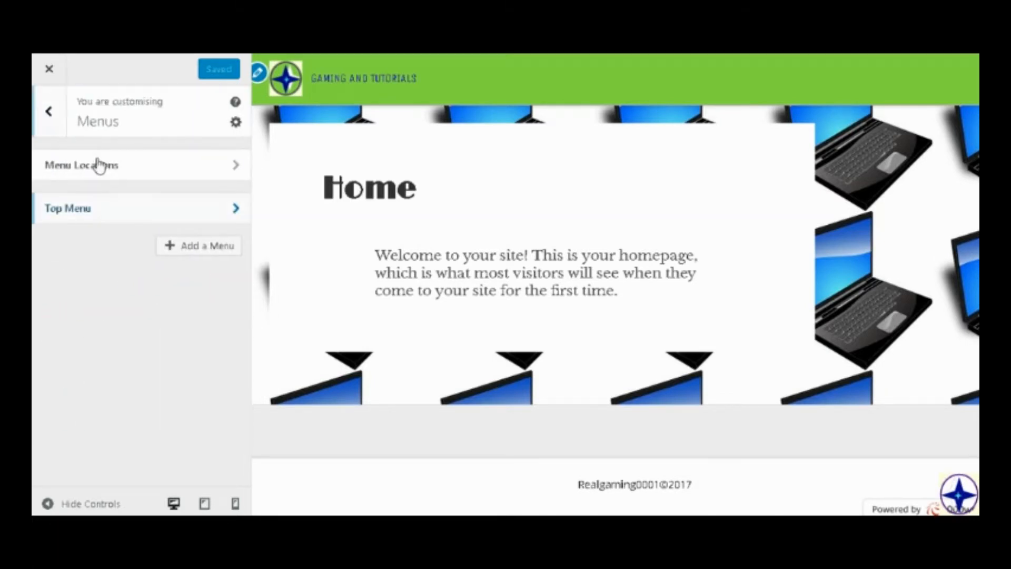
{"action": "left_click", "coordinate": [131, 174]}
{"action": "left_click", "coordinate": [120, 269]}
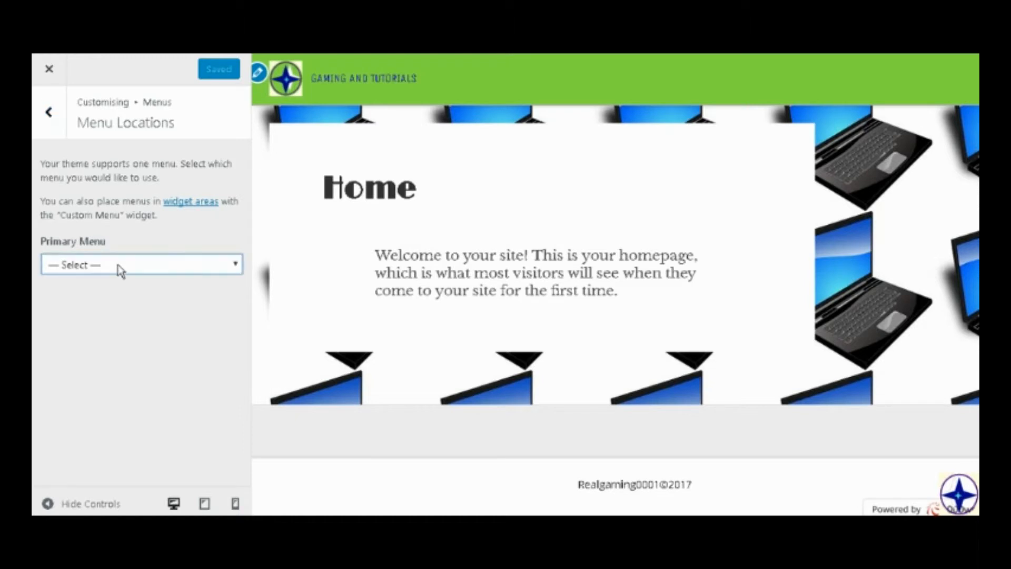
{"action": "left_click", "coordinate": [58, 112]}
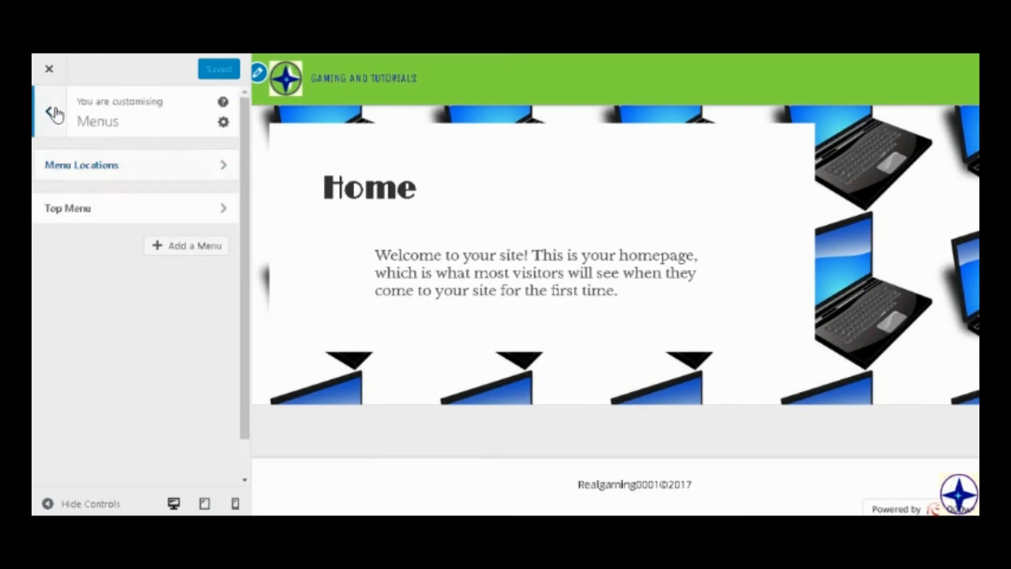
{"action": "left_click", "coordinate": [51, 111]}
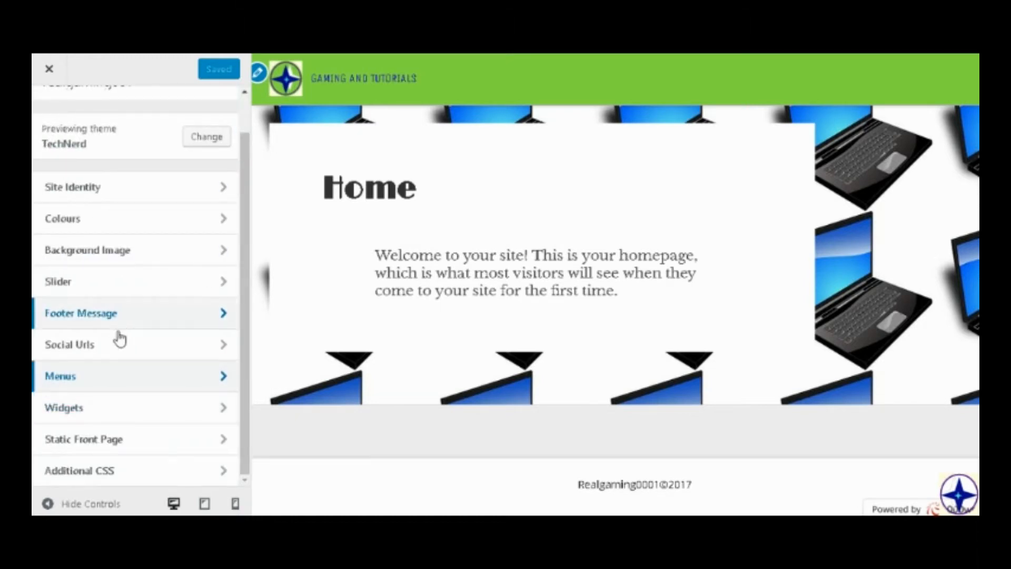
Add an Archives widget to the Right Sidebar widget area.
{"action": "left_click", "coordinate": [81, 412]}
{"action": "left_click", "coordinate": [120, 175]}
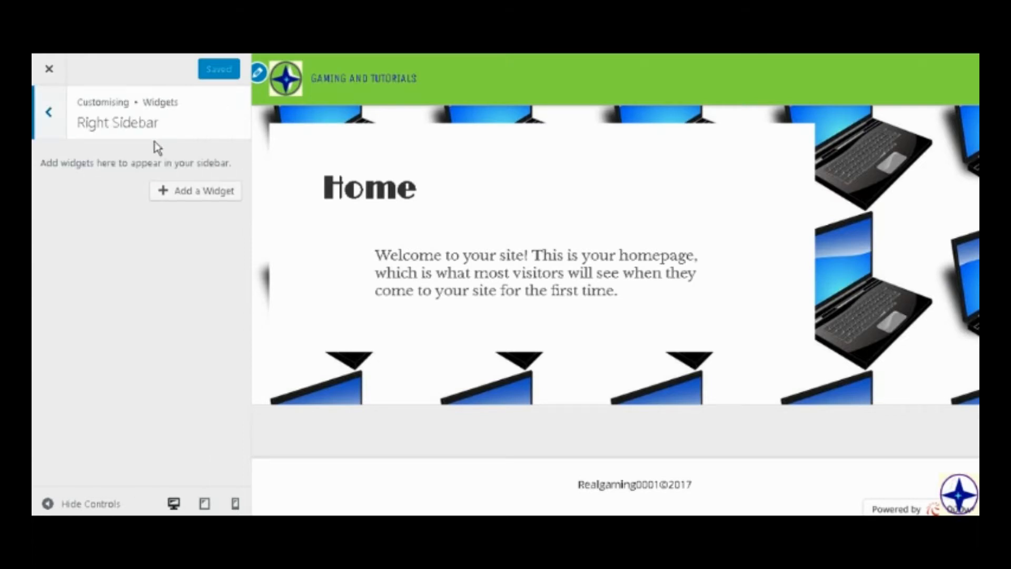
{"action": "left_click", "coordinate": [176, 189]}
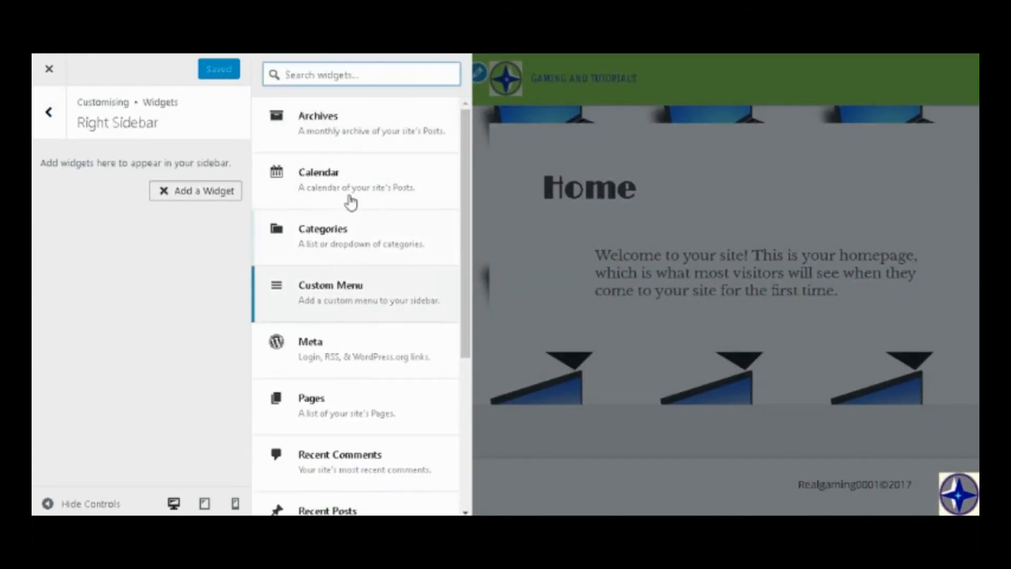
{"action": "left_click", "coordinate": [302, 293]}
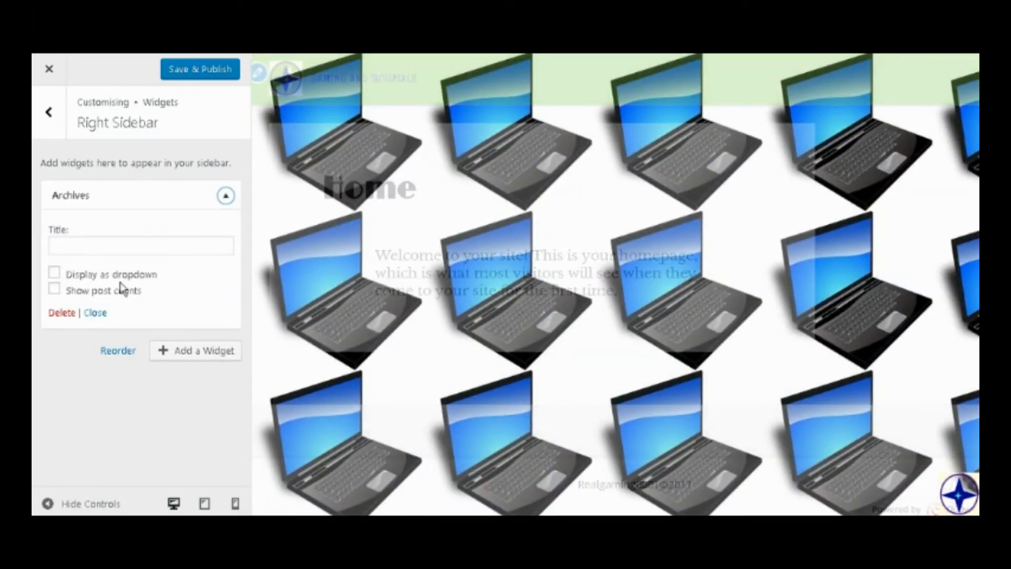
Title the Archives widget "Past posts", enable its dropdown display and post counts, and save and publish it.
{"action": "left_click", "coordinate": [142, 276]}
{"action": "left_click", "coordinate": [103, 293]}
{"action": "left_click", "coordinate": [99, 276]}
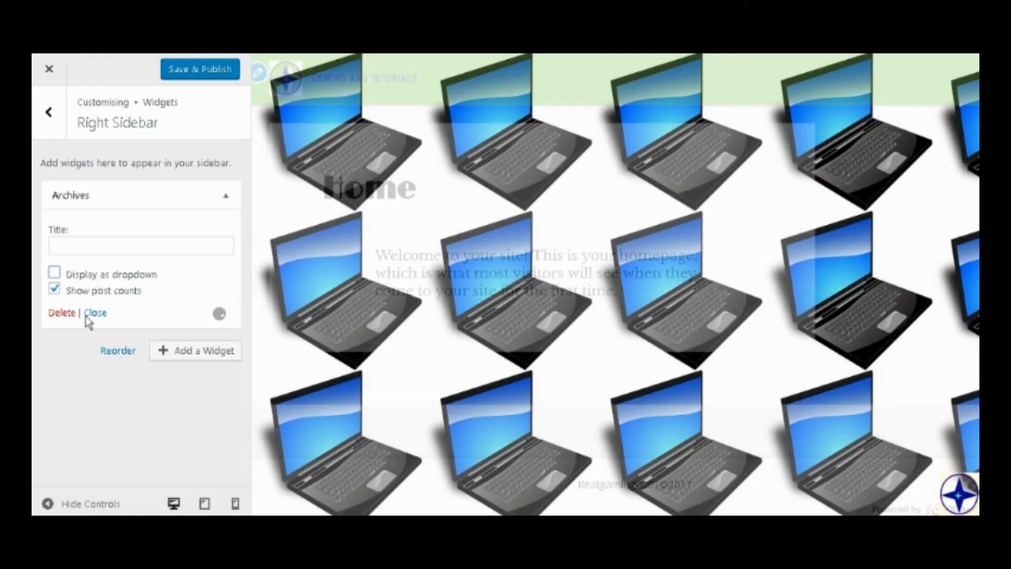
{"action": "left_click", "coordinate": [102, 275]}
{"action": "left_click", "coordinate": [115, 247]}
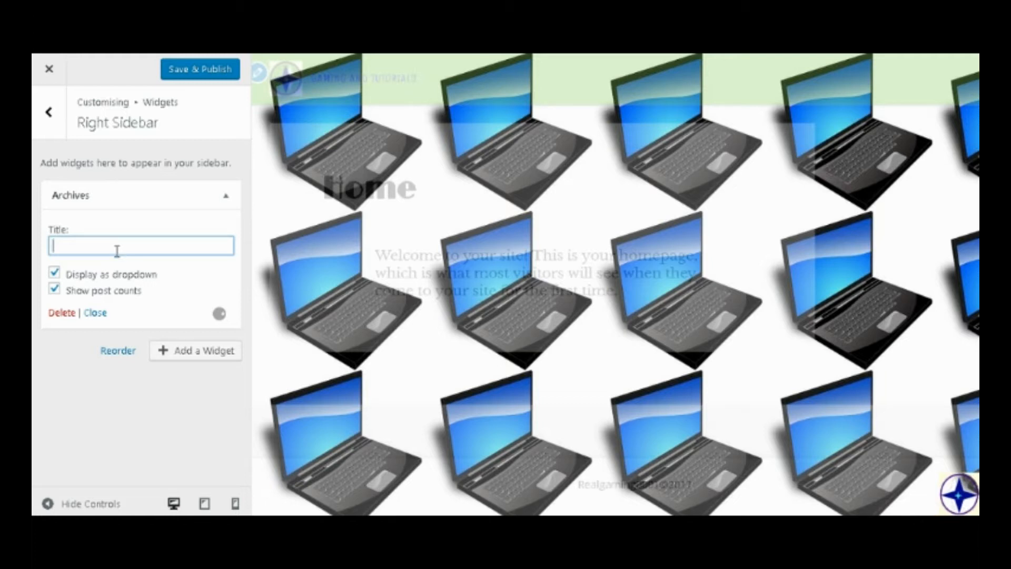
{"action": "type", "text": "Past posts"}
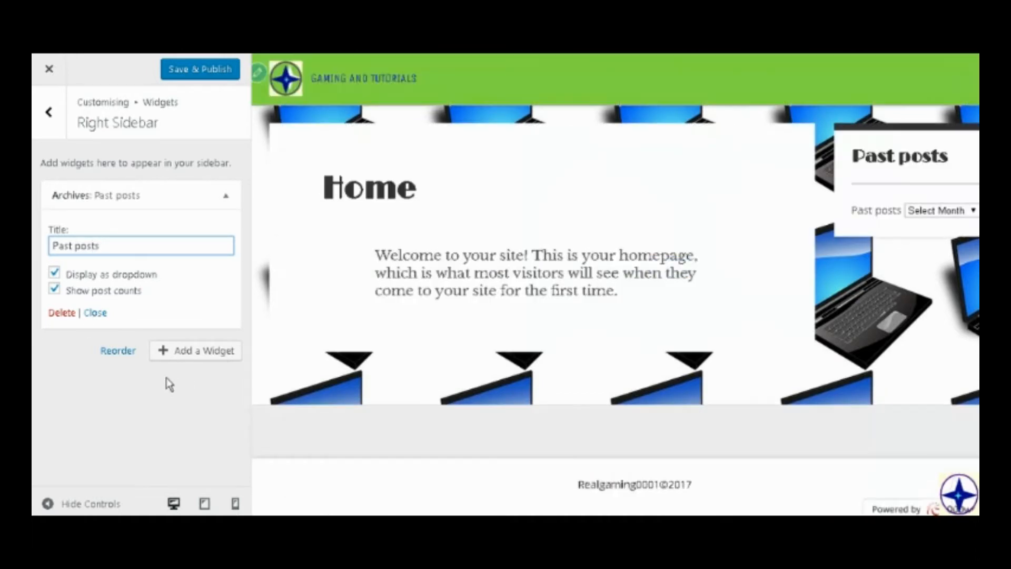
{"action": "left_click", "coordinate": [160, 393]}
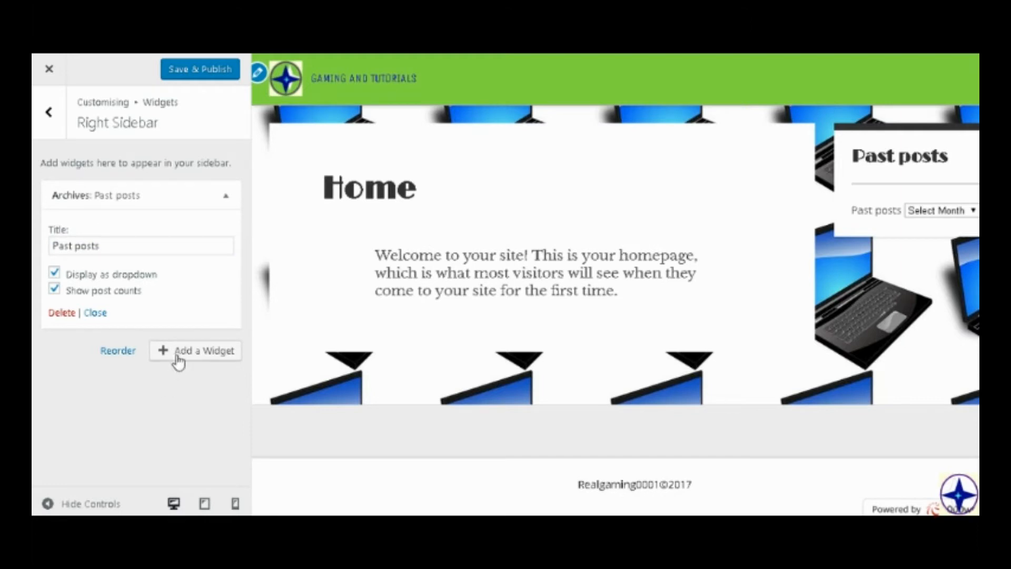
{"action": "left_click", "coordinate": [174, 70]}
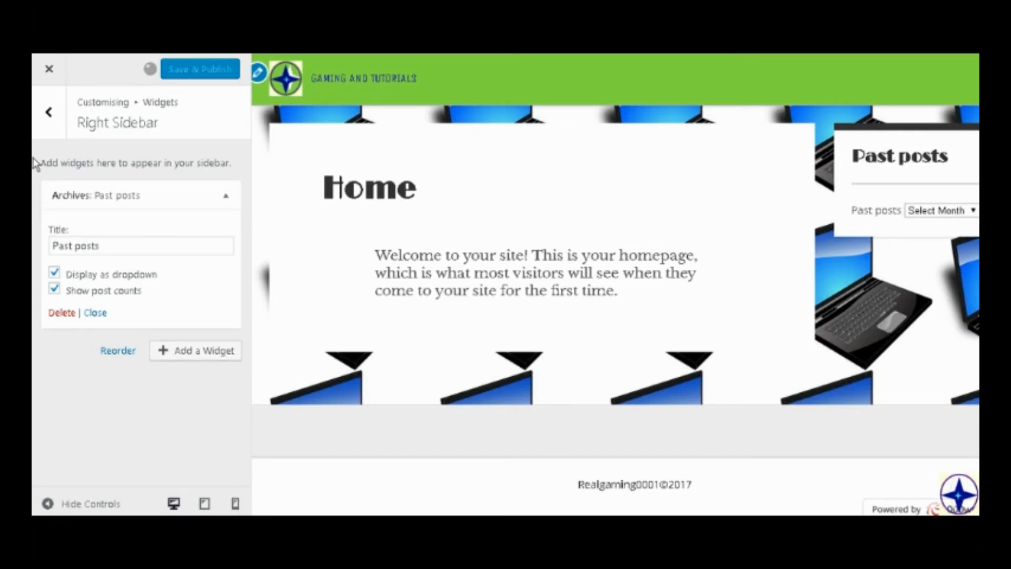
{"action": "left_click", "coordinate": [50, 133]}
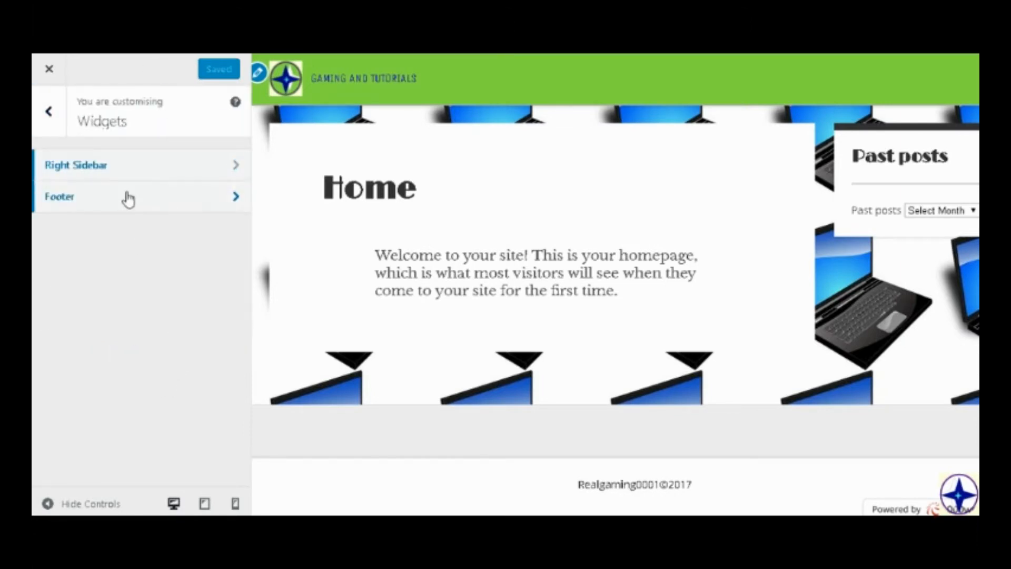
Look through the widgets available for the Footer area, including a search for "you", without adding one.
{"action": "left_click", "coordinate": [128, 200]}
{"action": "left_click", "coordinate": [188, 195]}
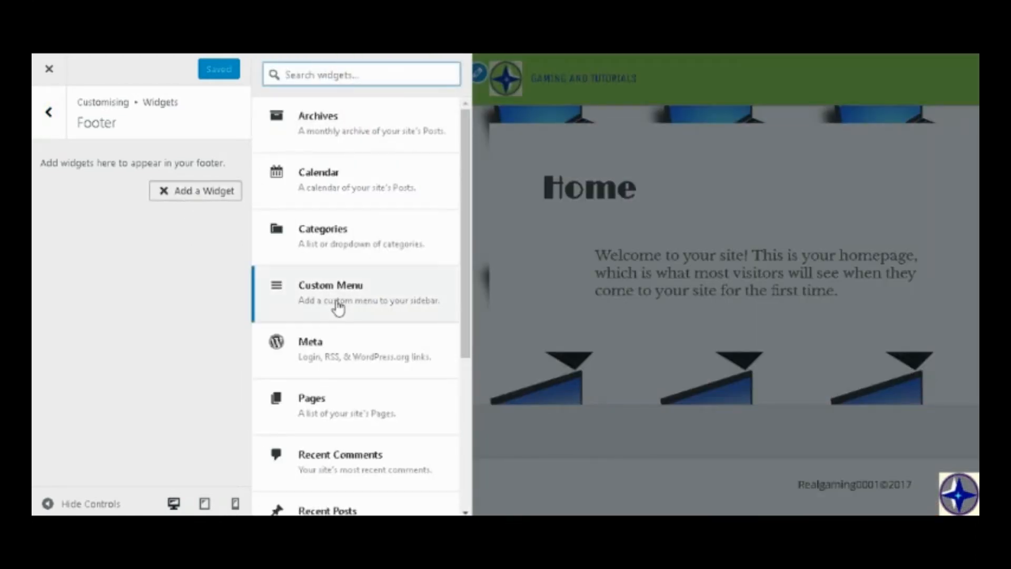
{"action": "scroll", "coordinate": [338, 308], "scroll_direction": "down", "scroll_amount": 5}
{"action": "scroll", "coordinate": [339, 302], "scroll_direction": "up", "scroll_amount": 4}
{"action": "scroll", "coordinate": [327, 248], "scroll_direction": "down", "scroll_amount": 4}
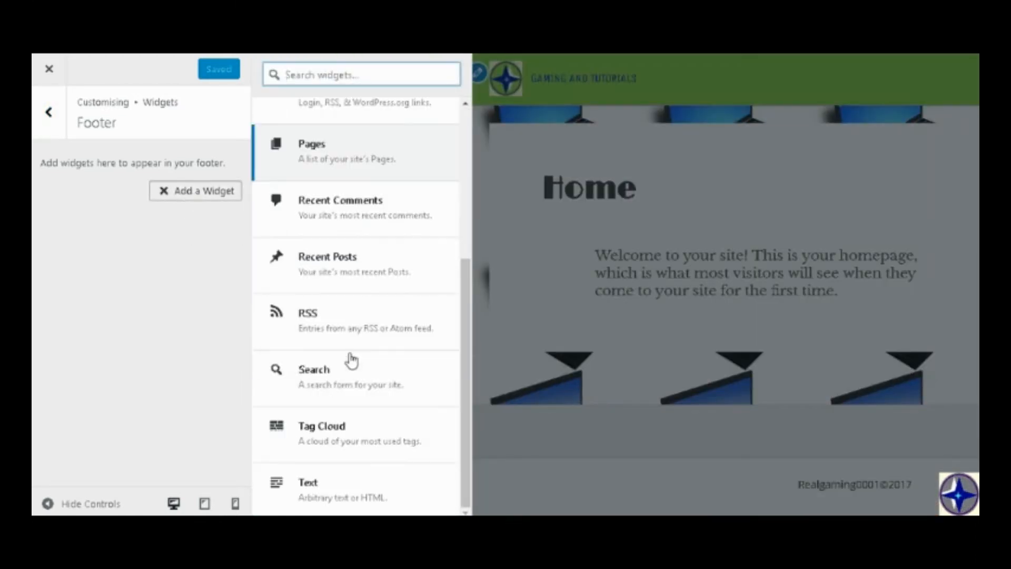
{"action": "scroll", "coordinate": [351, 347], "scroll_direction": "up", "scroll_amount": 5}
{"action": "type", "text": "youtu"}
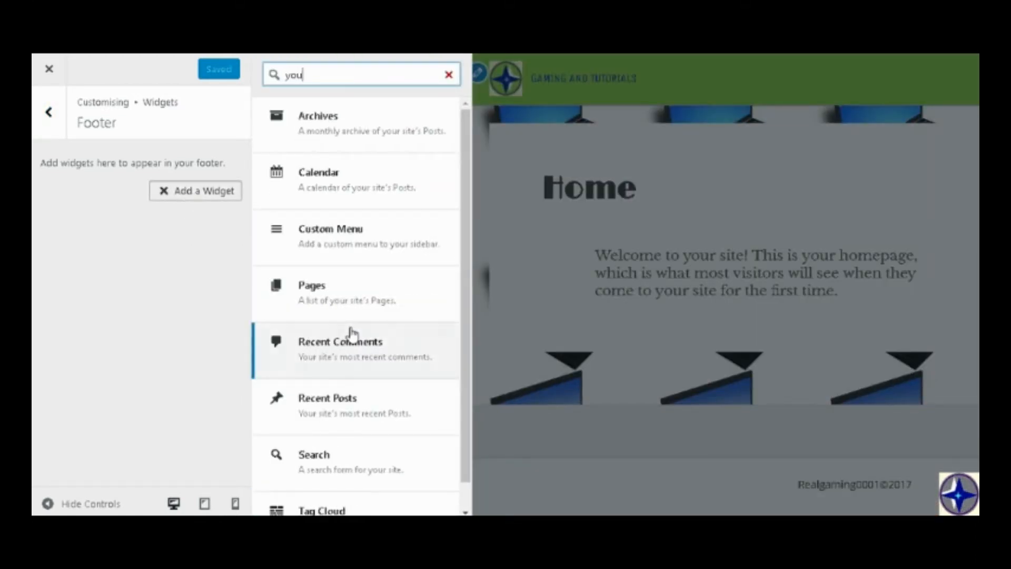
{"action": "key", "text": "BackSpace"}
{"action": "key", "text": "BackSpace"}
{"action": "key", "text": "BackSpace"}
{"action": "key", "text": "BackSpace"}
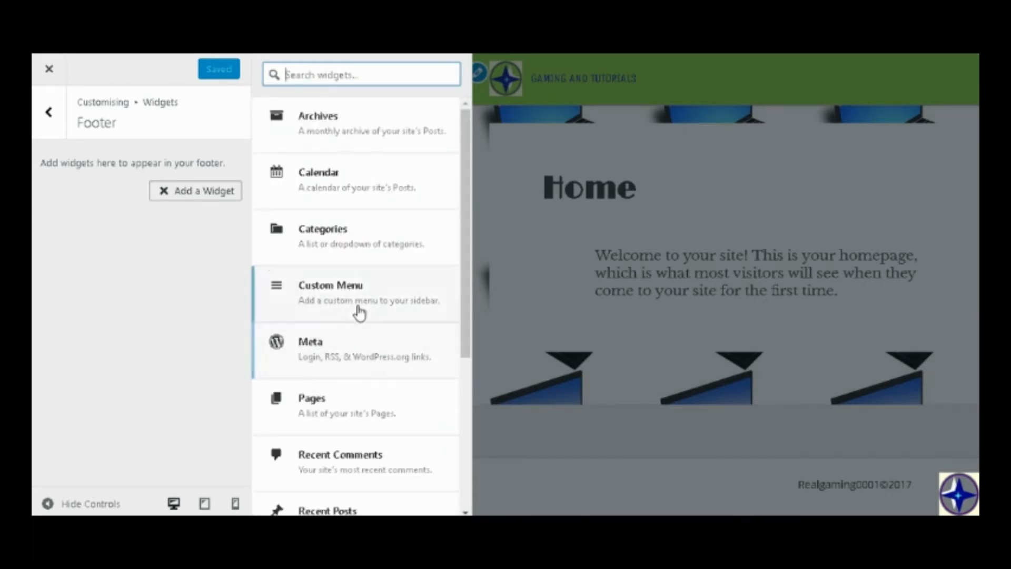
{"action": "scroll", "coordinate": [363, 343], "scroll_direction": "down", "scroll_amount": 5}
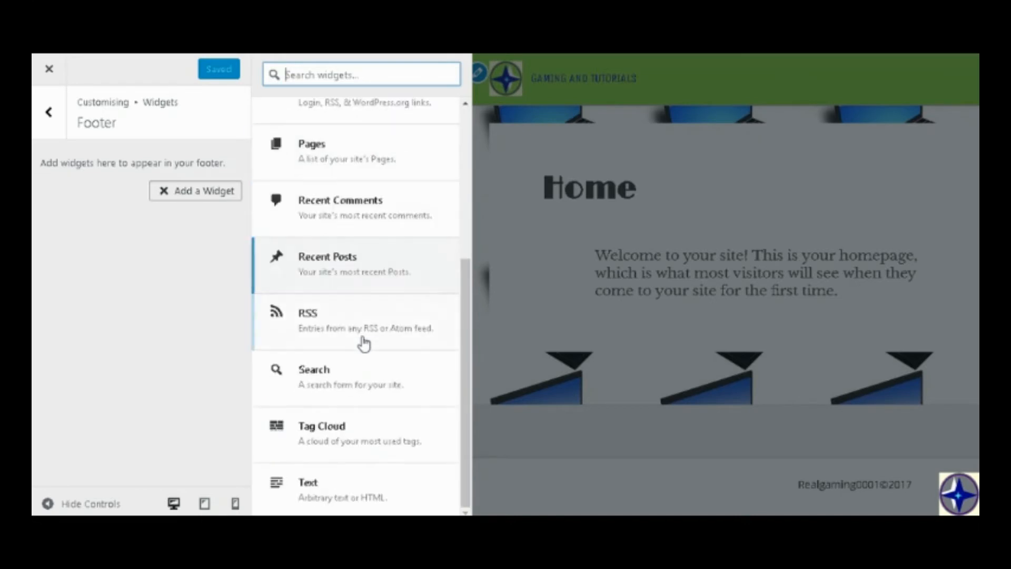
{"action": "left_click", "coordinate": [52, 98]}
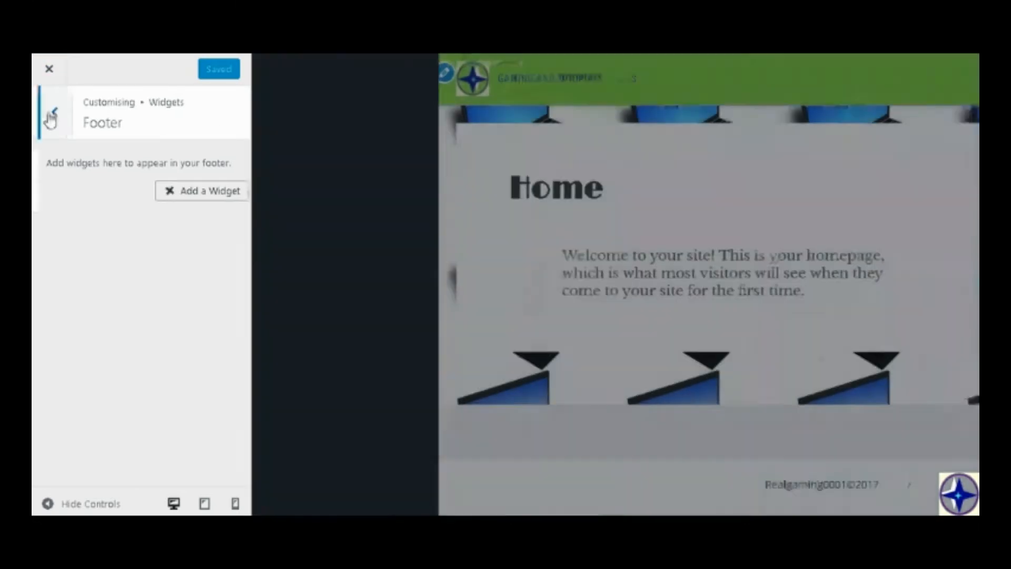
{"action": "left_click", "coordinate": [54, 113]}
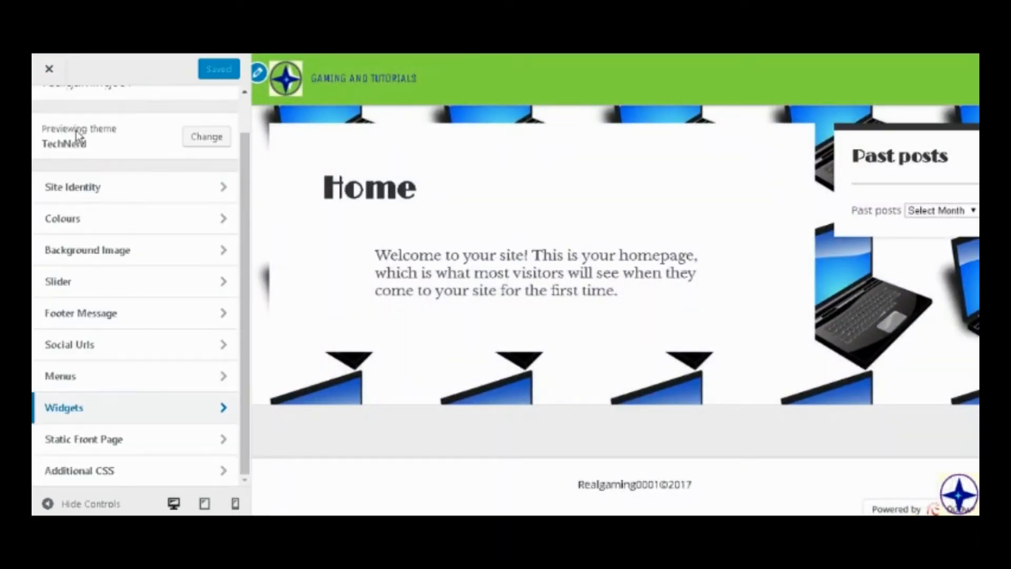
Reset the static front page's Posts page to "— Select —", and save and publish the change.
{"action": "left_click", "coordinate": [78, 441]}
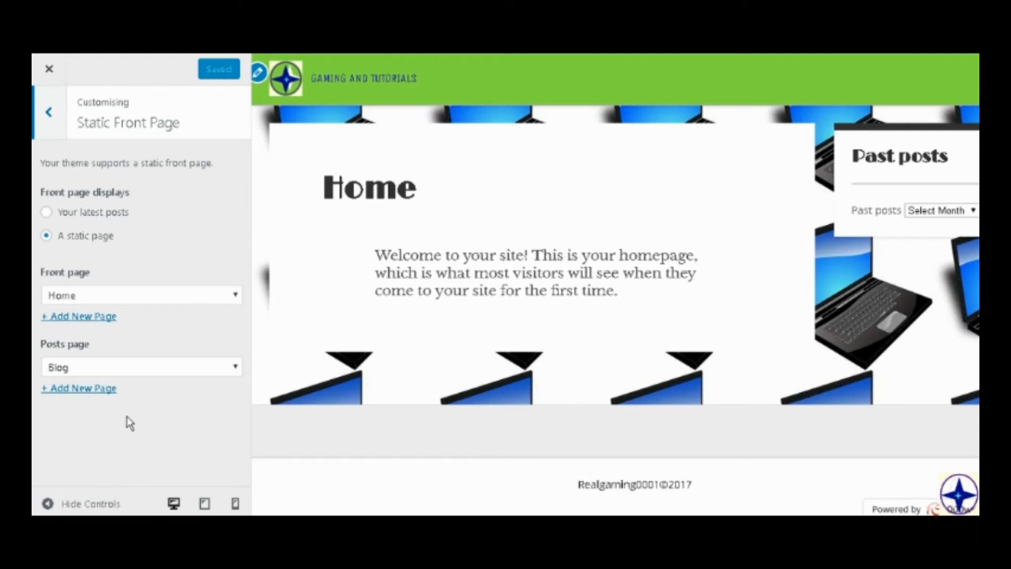
{"action": "left_click", "coordinate": [142, 369]}
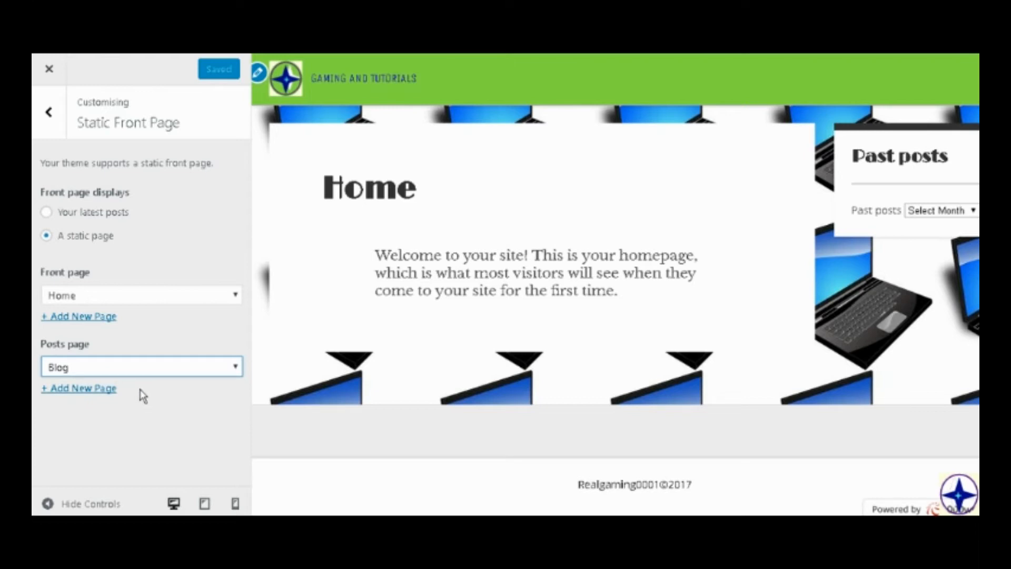
{"action": "key", "text": "Up"}
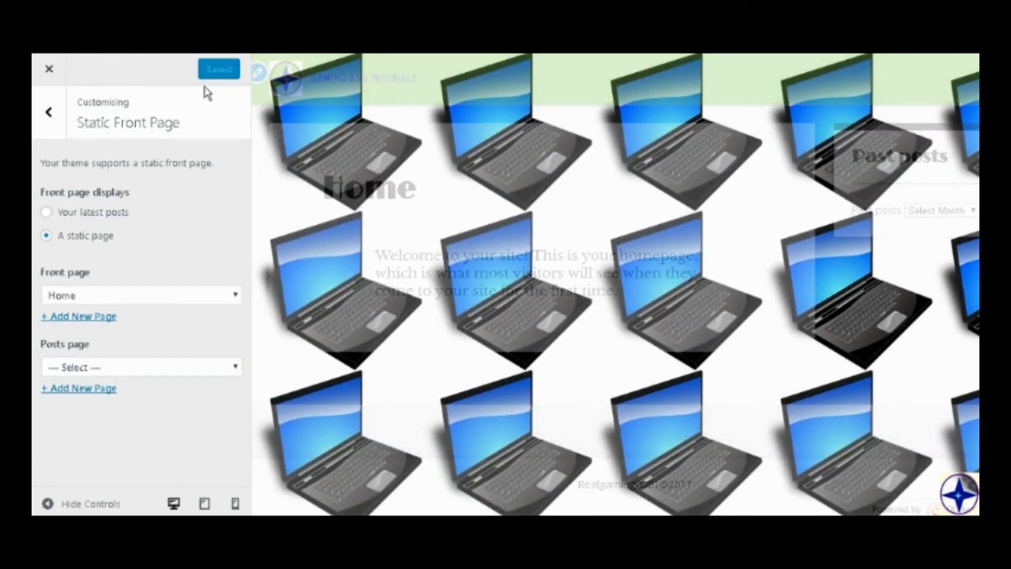
{"action": "left_click", "coordinate": [53, 115]}
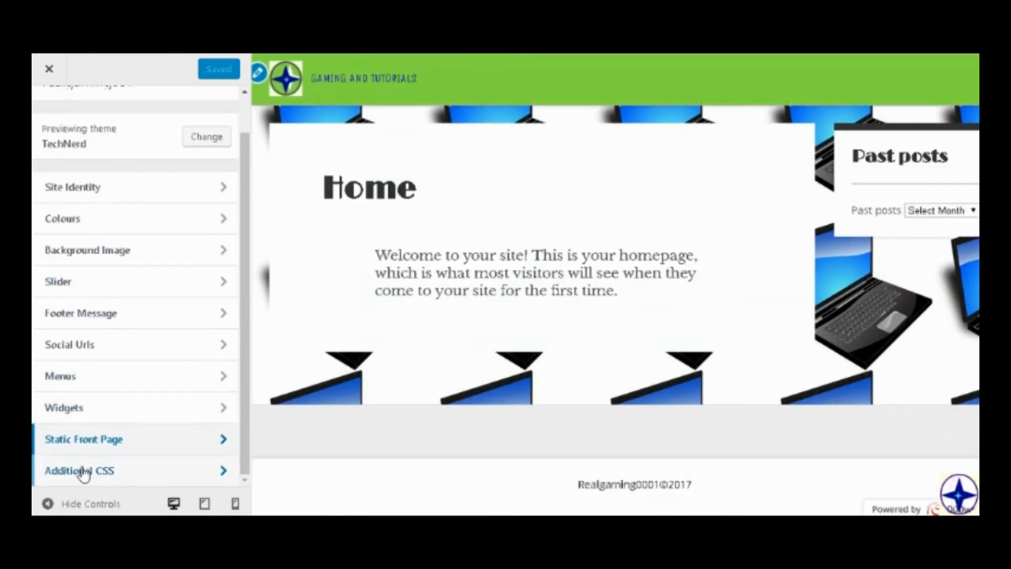
Examine the placeholder comment in the Additional CSS section and return to the main customising sections.
{"action": "left_click", "coordinate": [83, 472]}
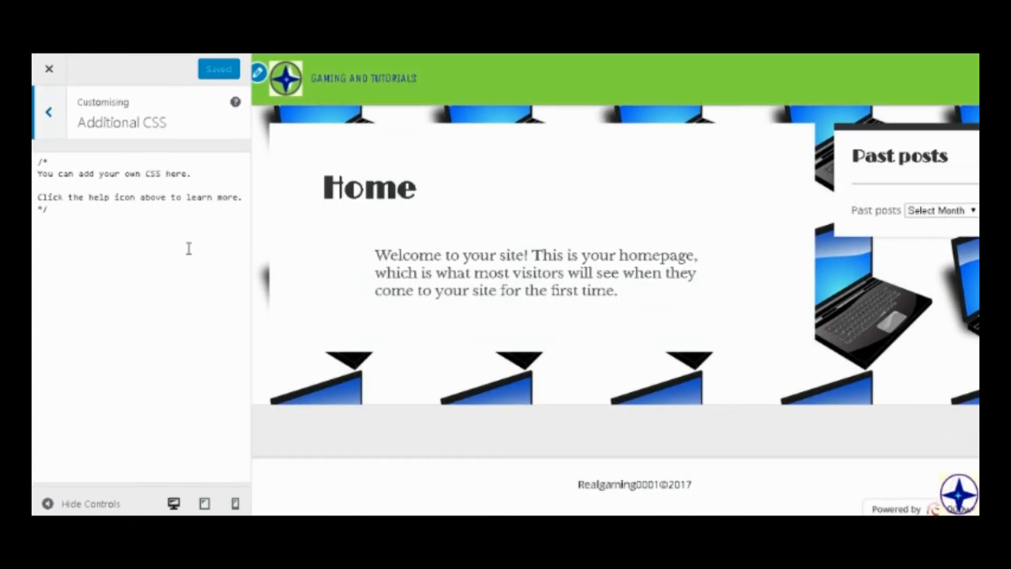
{"action": "left_click_drag", "start_coordinate": [165, 222], "coordinate": [99, 116]}
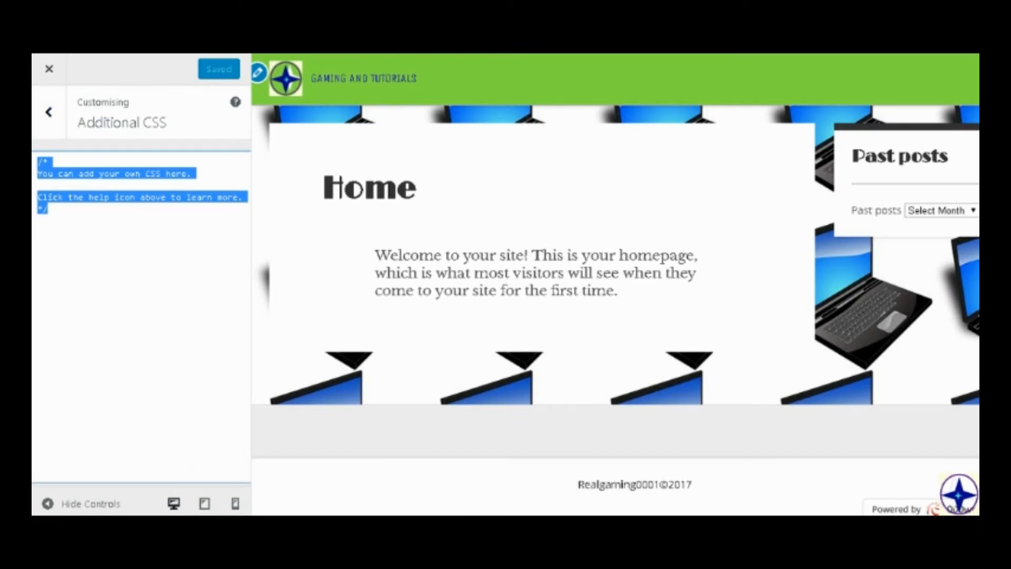
{"action": "left_click", "coordinate": [49, 112]}
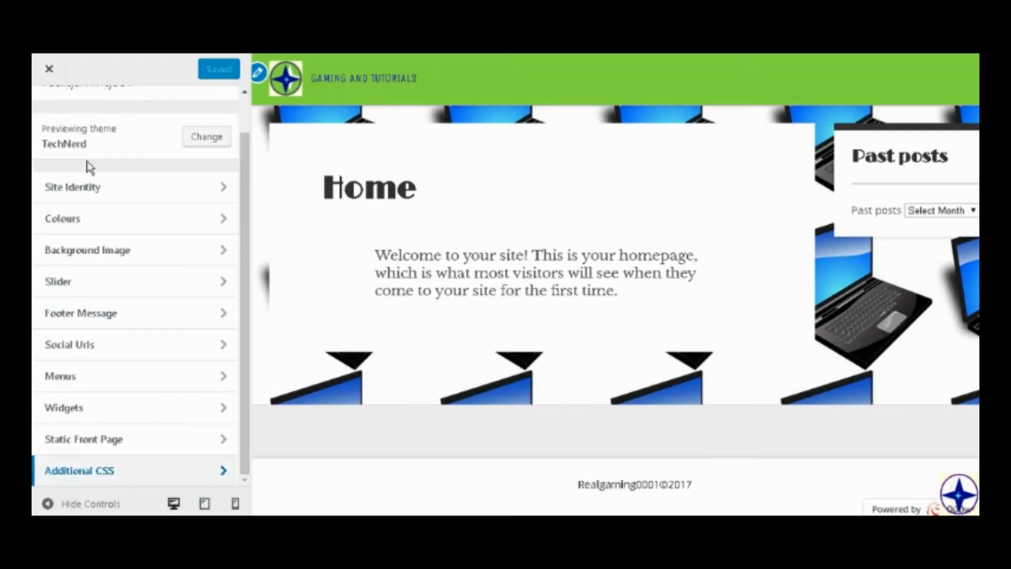
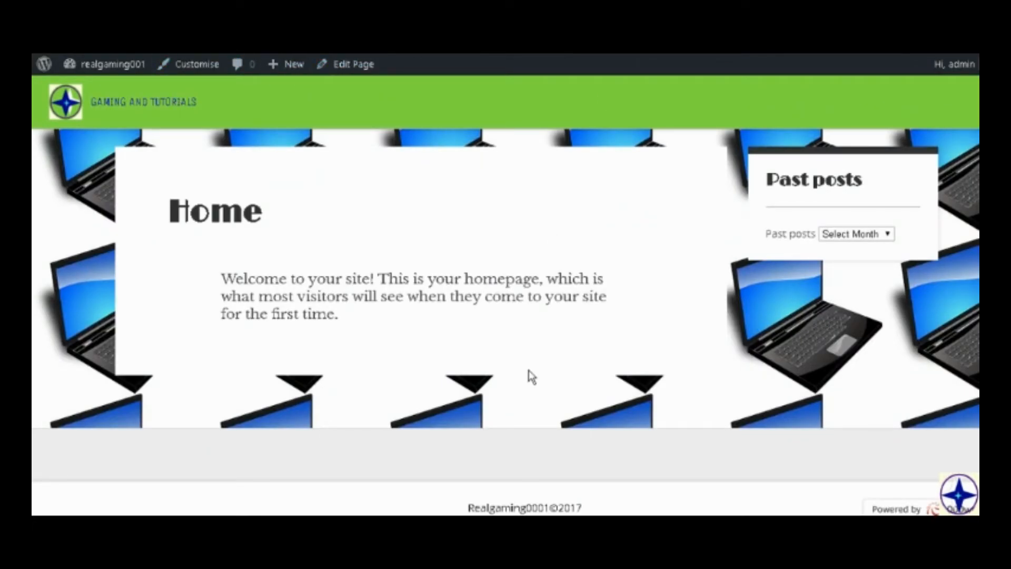
Open the Home page for editing and delete its default welcome paragraph.
{"action": "scroll", "coordinate": [529, 377], "scroll_direction": "down", "scroll_amount": 1}
{"action": "scroll", "coordinate": [529, 377], "scroll_direction": "up", "scroll_amount": 1}
{"action": "scroll", "coordinate": [529, 377], "scroll_direction": "down", "scroll_amount": 1}
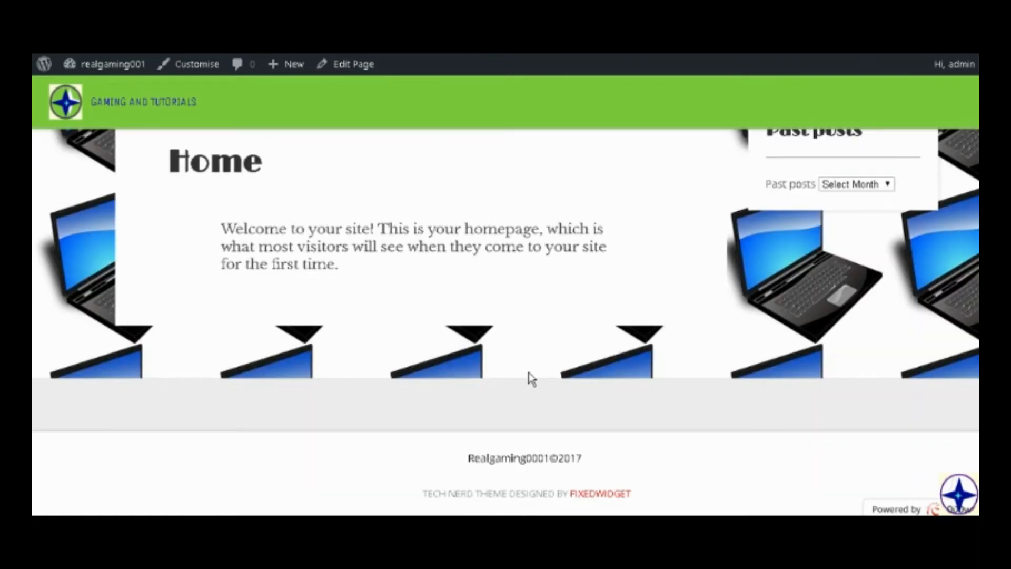
{"action": "scroll", "coordinate": [529, 377], "scroll_direction": "up", "scroll_amount": 1}
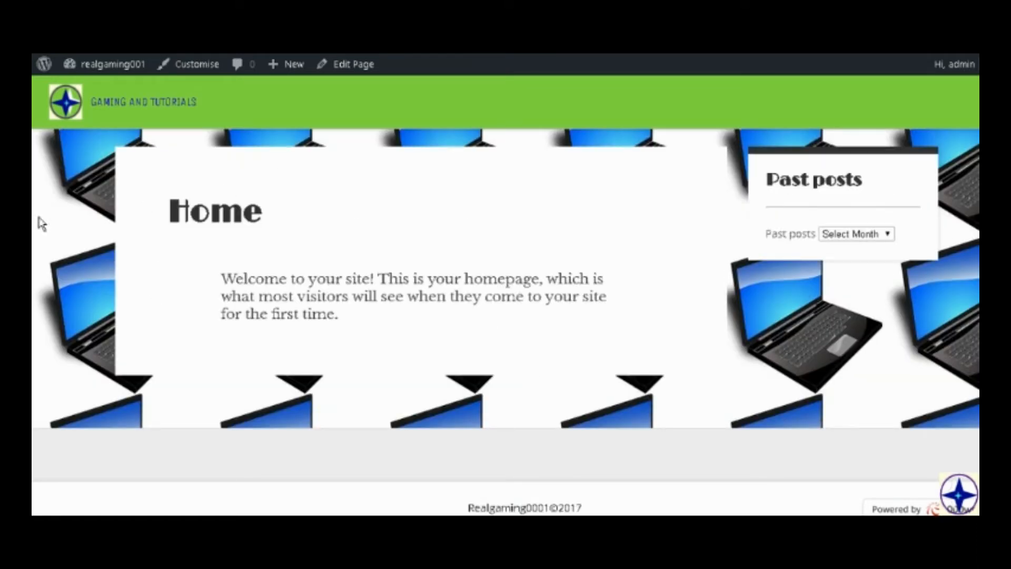
{"action": "scroll", "coordinate": [271, 147], "scroll_direction": "down", "scroll_amount": 1}
{"action": "scroll", "coordinate": [271, 148], "scroll_direction": "up", "scroll_amount": 1}
{"action": "left_click", "coordinate": [352, 70]}
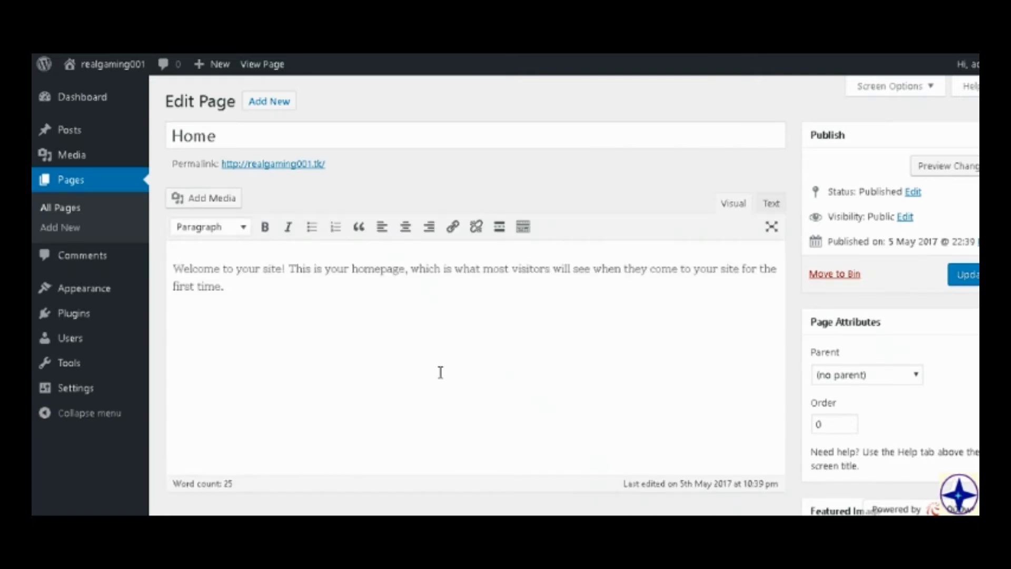
{"action": "left_click_drag", "start_coordinate": [439, 368], "coordinate": [63, 247]}
{"action": "key", "text": "BackSpace"}
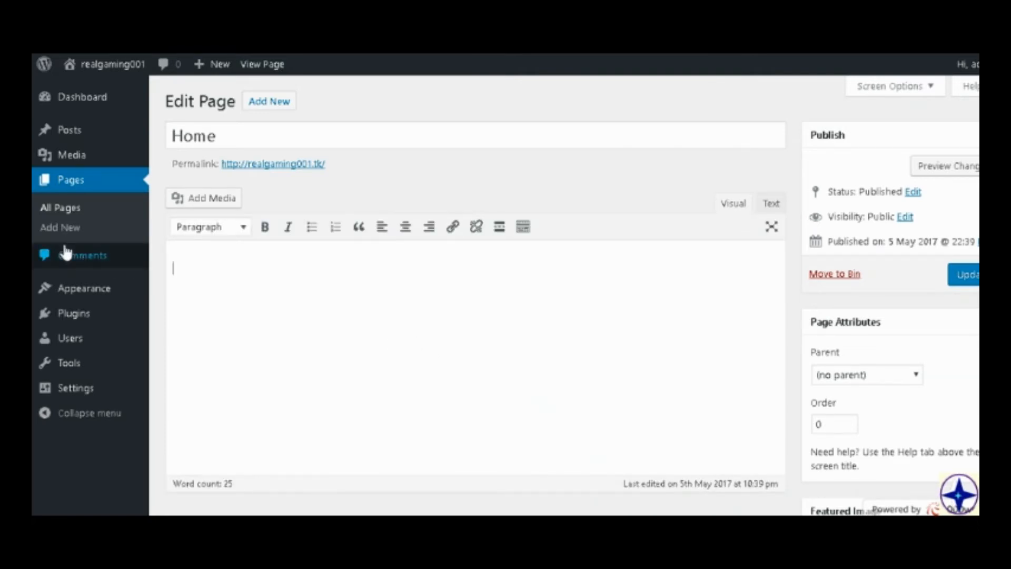
Enter the greeting "Welcome to this website!" as the Home page's text.
{"action": "type", "text": "Welcome to this "}
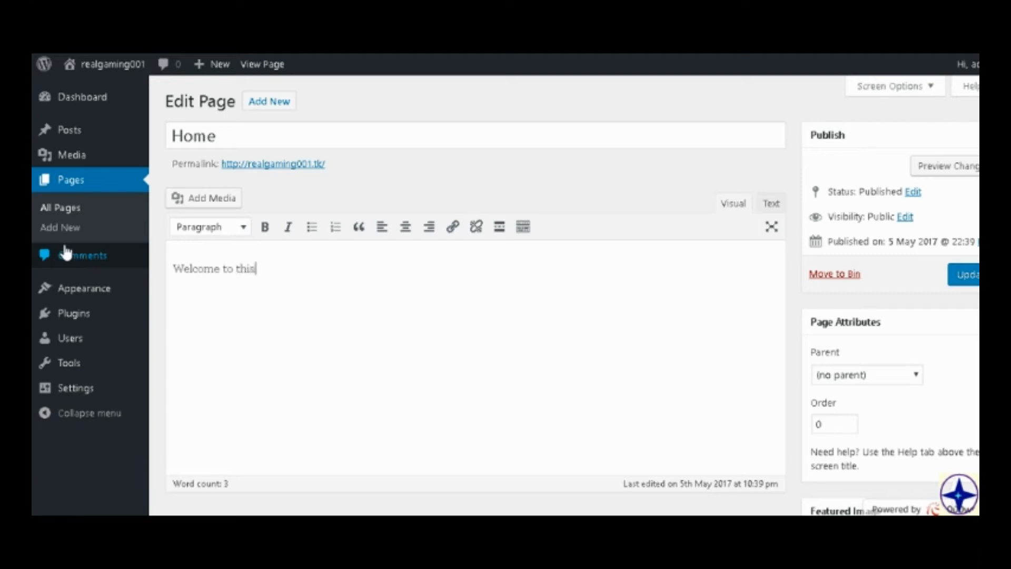
{"action": "type", "text": "website. "}
{"action": "type", "text": " Thank"}
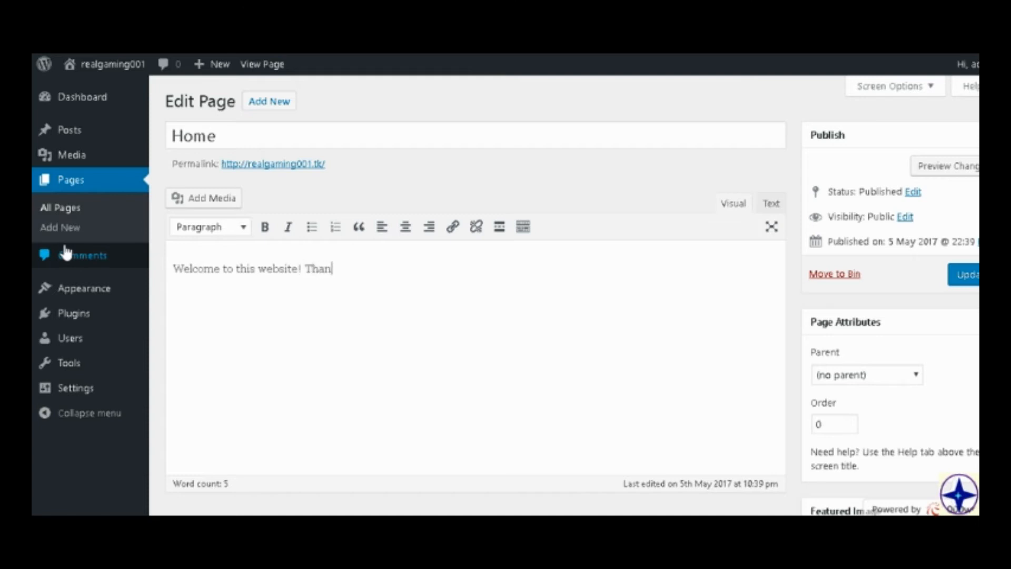
{"action": "key", "text": "BackSpace"}
{"action": "key", "text": "BackSpace"}
{"action": "type", "text": "yourfor comign"}
{"action": "key", "text": "BackSpace"}
{"action": "key", "text": "BackSpace"}
{"action": "key", "text": "BackSpace"}
{"action": "key", "text": "BackSpace"}
{"action": "key", "text": "BackSpace"}
{"action": "key", "text": "BackSpace"}
{"action": "key", "text": "BackSpace"}
{"action": "key", "text": "BackSpace"}
{"action": "key", "text": "BackSpace"}
{"action": "key", "text": "BackSpace"}
{"action": "key", "text": "BackSpace"}
{"action": "key", "text": "BackSpace"}
{"action": "key", "text": "BackSpace"}
{"action": "key", "text": "BackSpace"}
{"action": "key", "text": "BackSpace"}
{"action": "key", "text": "BackSpace"}
{"action": "key", "text": "BackSpace"}
Add the sentence "This website was made to show video tutorials and gameplay." after the greeting on the Home page.
{"action": "type", "text": "This website was ma"}
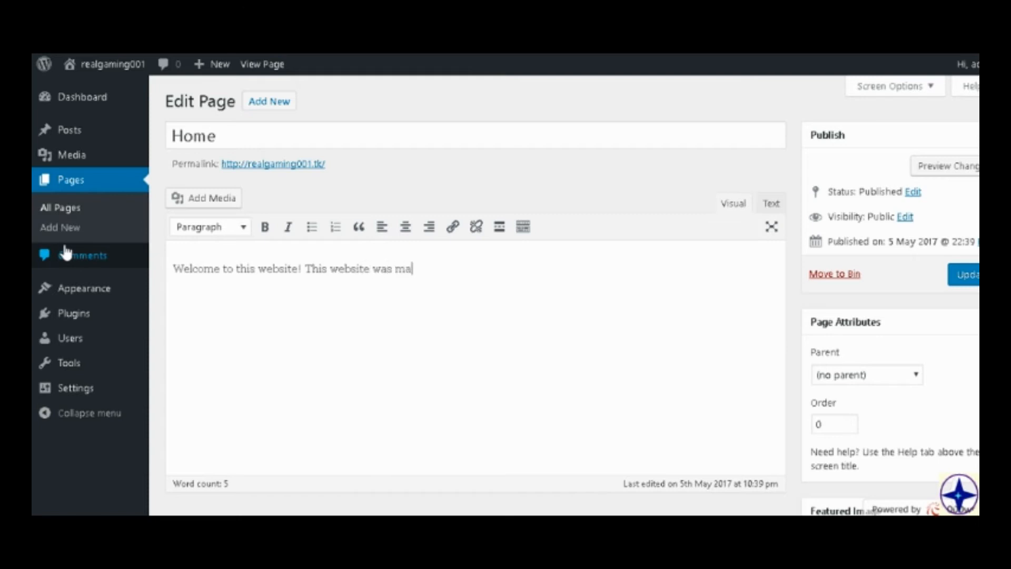
{"action": "type", "text": "f"}
{"action": "key", "text": "BackSpace"}
{"action": "type", "text": "de in"}
{"action": "key", "text": "BackSpace"}
{"action": "key", "text": "BackSpace"}
{"action": "key", "text": "BackSpace"}
{"action": "key", "text": "BackSpace"}
{"action": "type", "text": "to show video"}
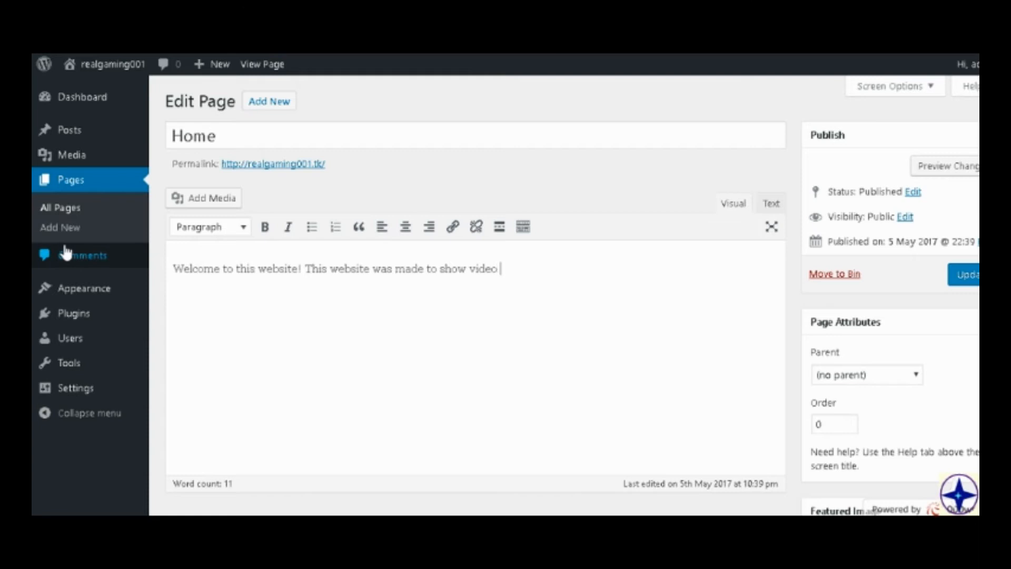
{"action": "type", "text": " tutorials  and gamepla"}
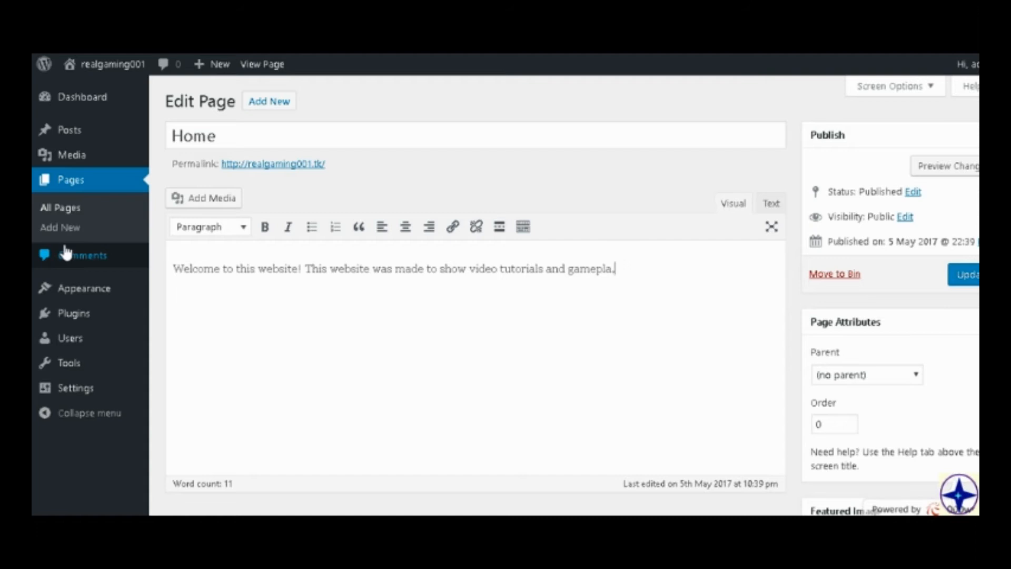
{"action": "type", "text": "yy."}
Look at the Home page's publishing status and visibility options.
{"action": "scroll", "coordinate": [105, 258], "scroll_direction": "down", "scroll_amount": 2}
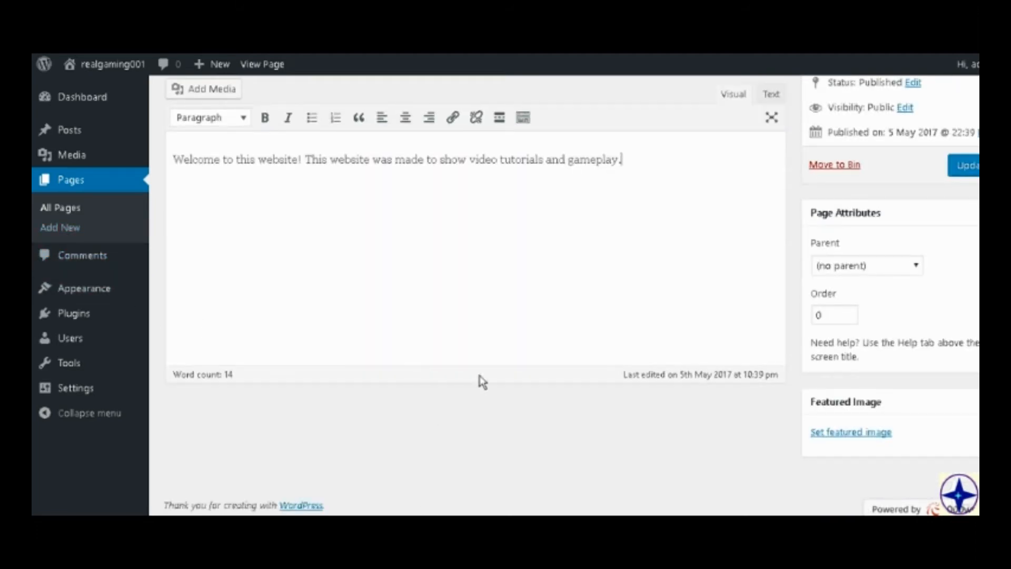
{"action": "scroll", "coordinate": [850, 353], "scroll_direction": "up", "scroll_amount": 2}
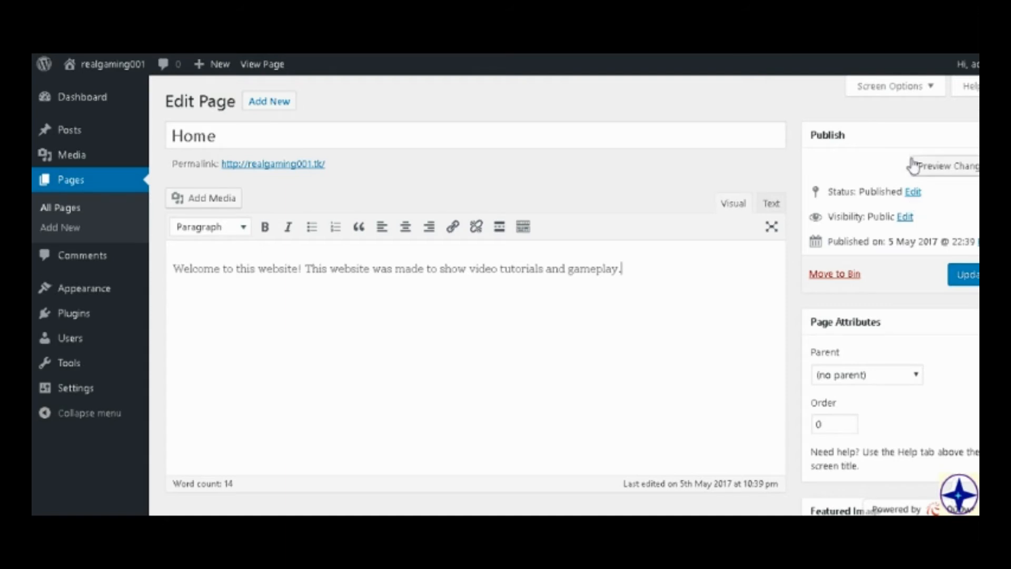
{"action": "left_click", "coordinate": [914, 192]}
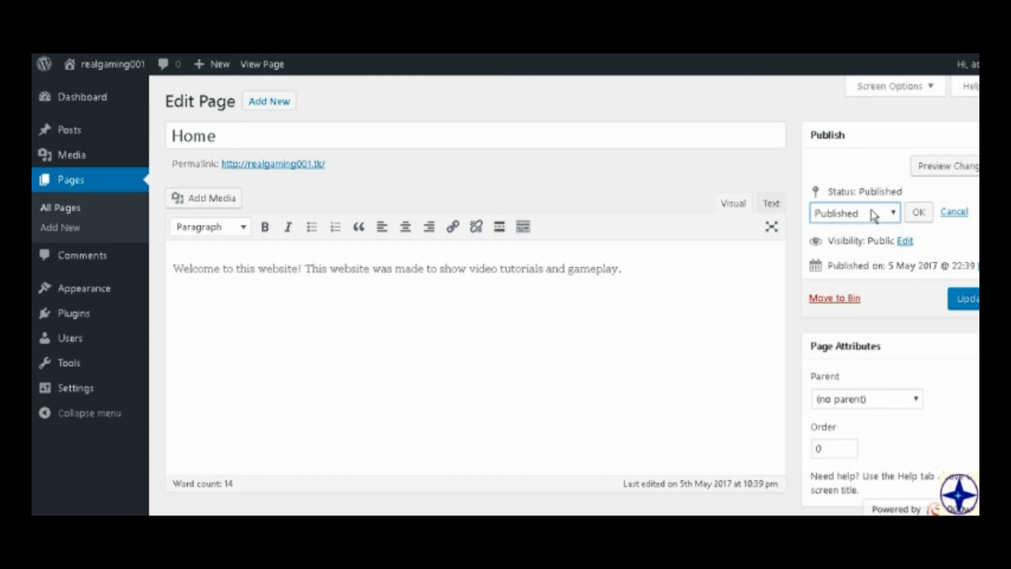
{"action": "left_click", "coordinate": [903, 241]}
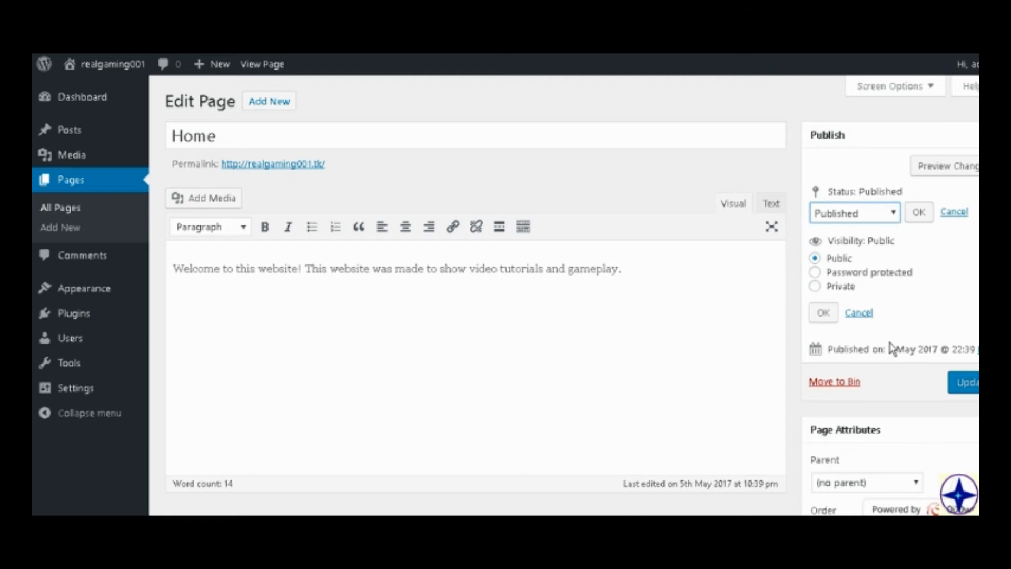
Set the Home page's publish date to 6 May 2017 at 22:39.
{"action": "left_click", "coordinate": [977, 349]}
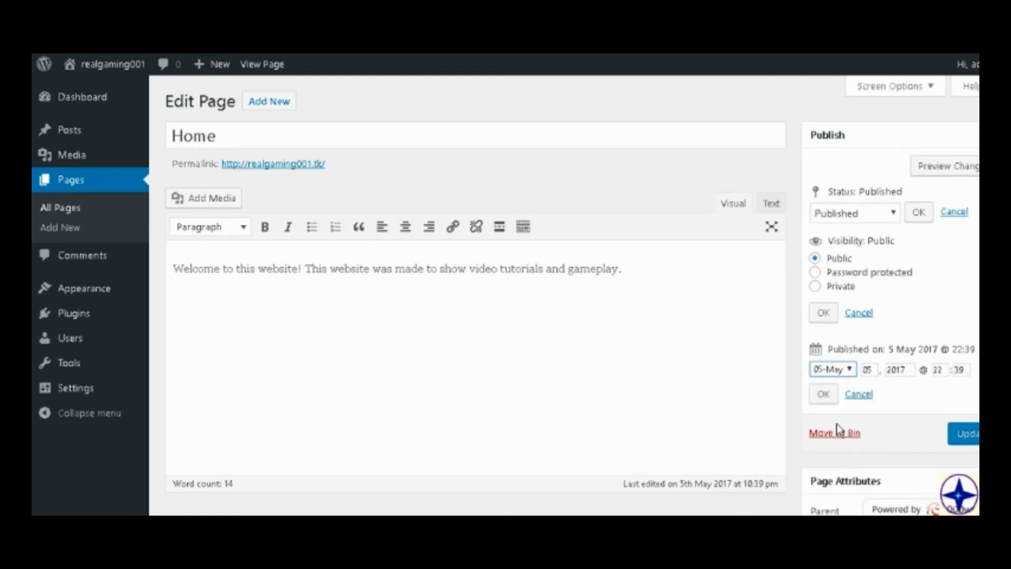
{"action": "left_click", "coordinate": [873, 370]}
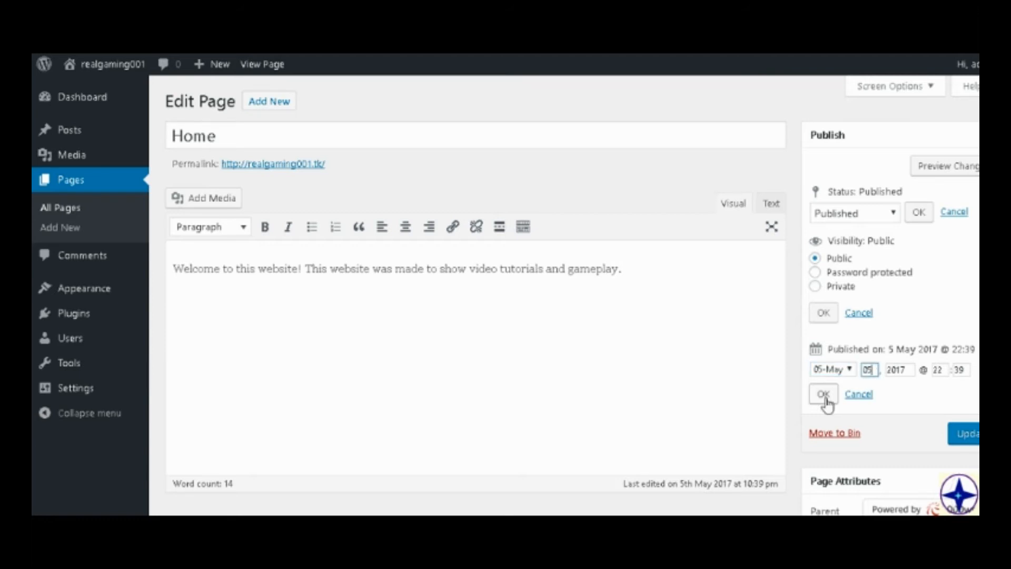
{"action": "left_click", "coordinate": [929, 369]}
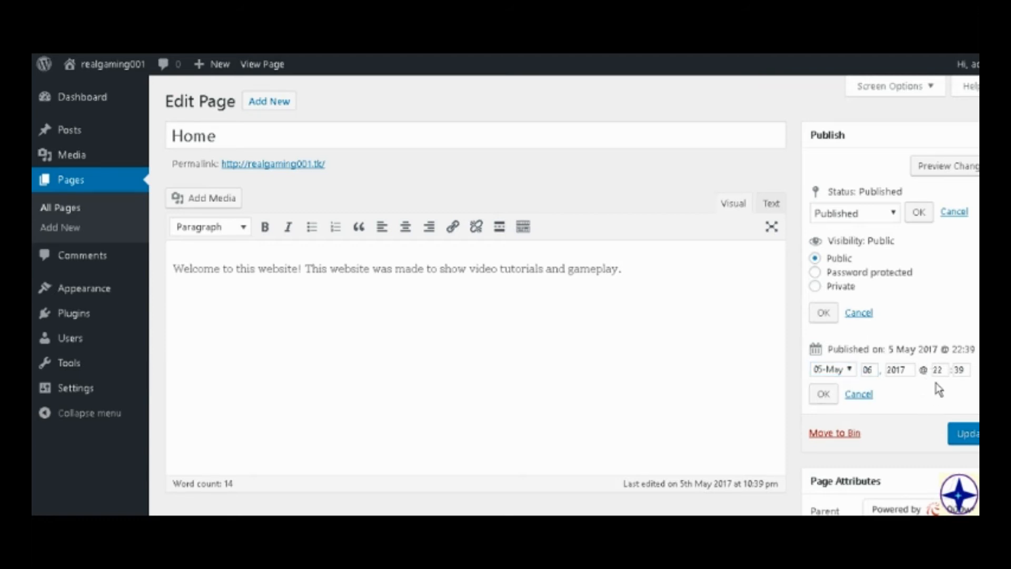
{"action": "scroll", "coordinate": [837, 295], "scroll_direction": "down", "scroll_amount": 5}
{"action": "scroll", "coordinate": [829, 248], "scroll_direction": "up", "scroll_amount": 2}
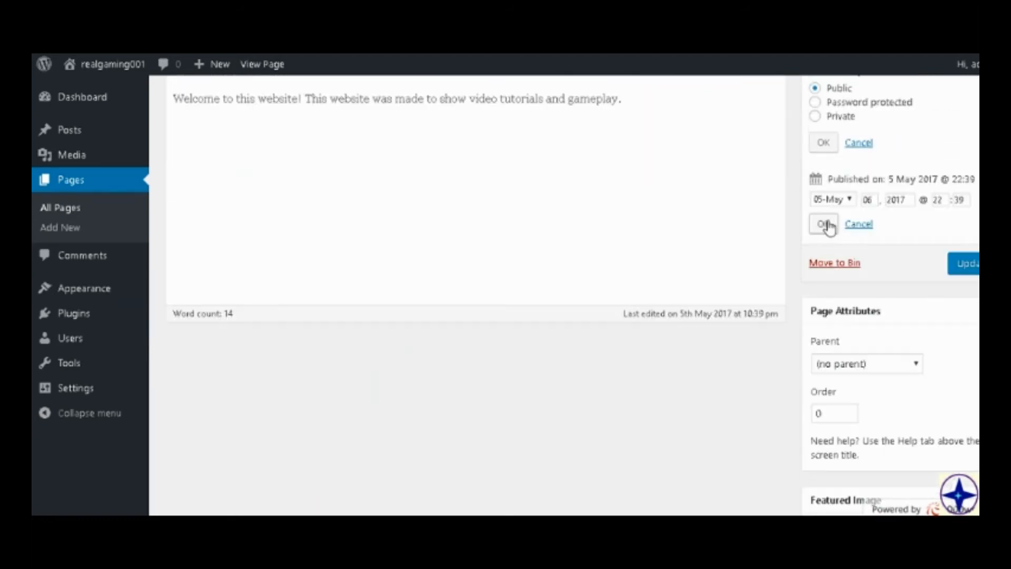
{"action": "left_click", "coordinate": [823, 225]}
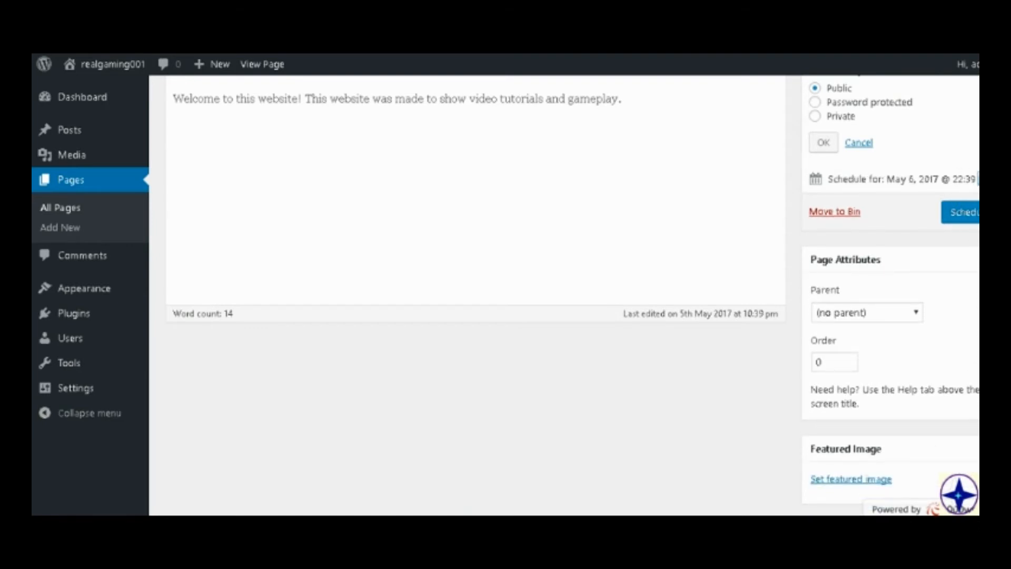
Examine the parent setting in the Home page's attributes.
{"action": "scroll", "coordinate": [961, 287], "scroll_direction": "down", "scroll_amount": 2}
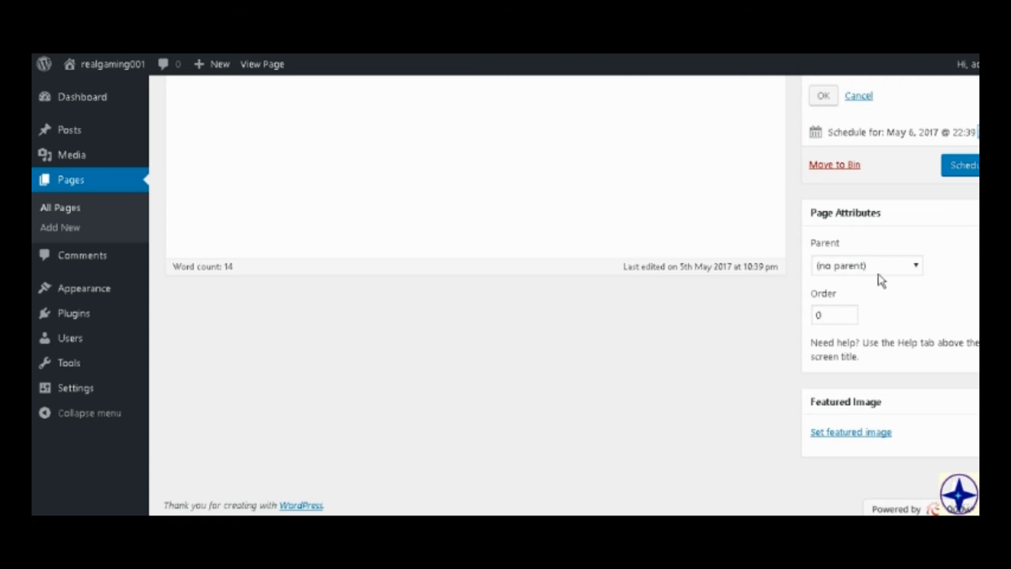
{"action": "left_click", "coordinate": [893, 265]}
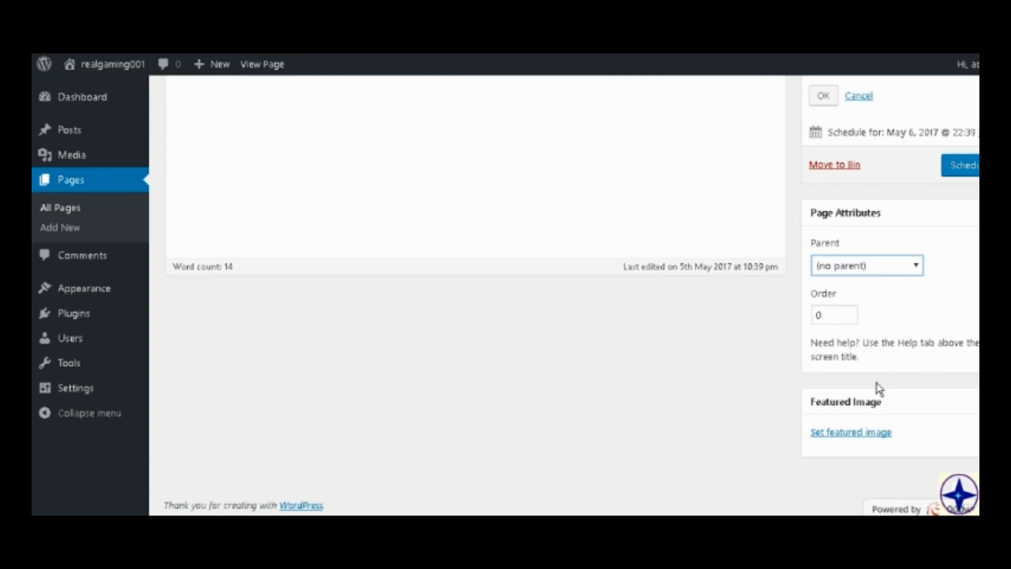
{"action": "scroll", "coordinate": [788, 398], "scroll_direction": "up", "scroll_amount": 4}
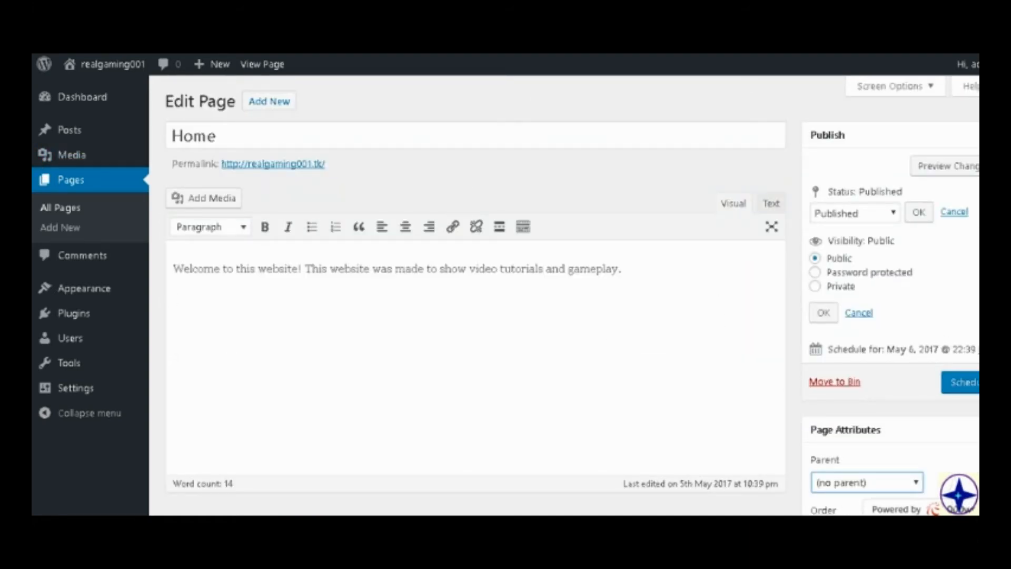
Set the Home page's publish day to 05 and update the page.
{"action": "left_click", "coordinate": [985, 350]}
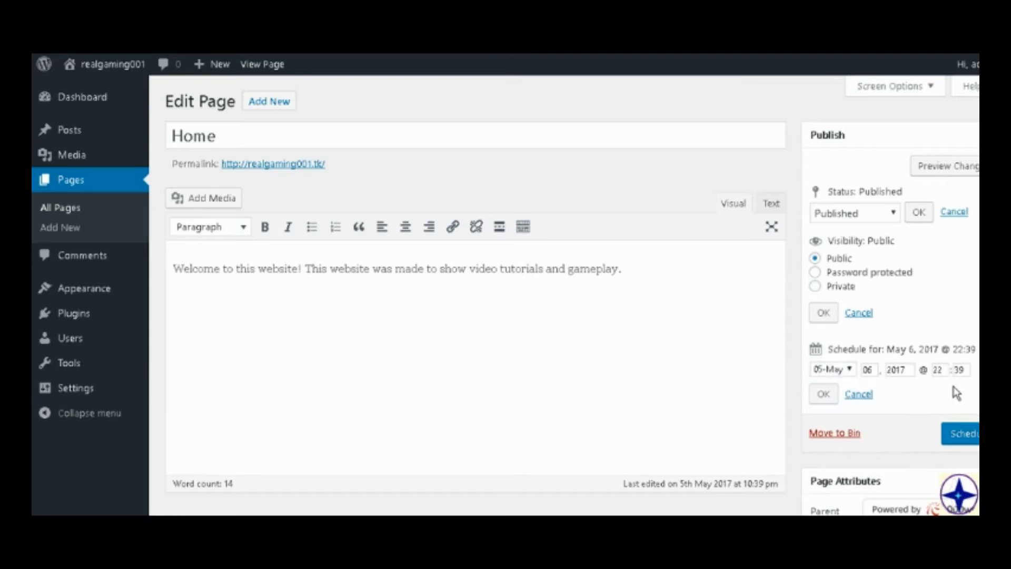
{"action": "left_click", "coordinate": [875, 371]}
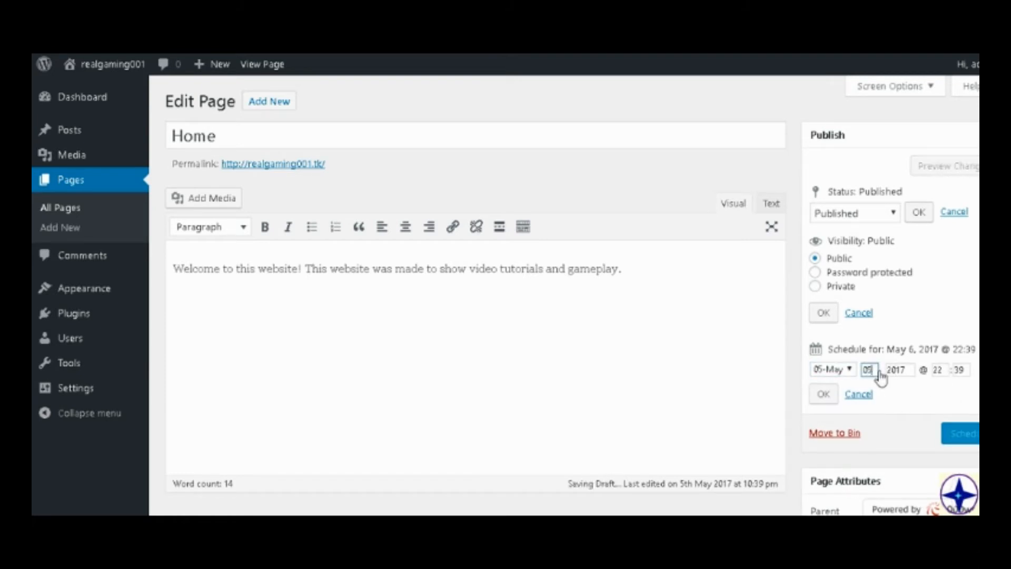
{"action": "left_click", "coordinate": [964, 432]}
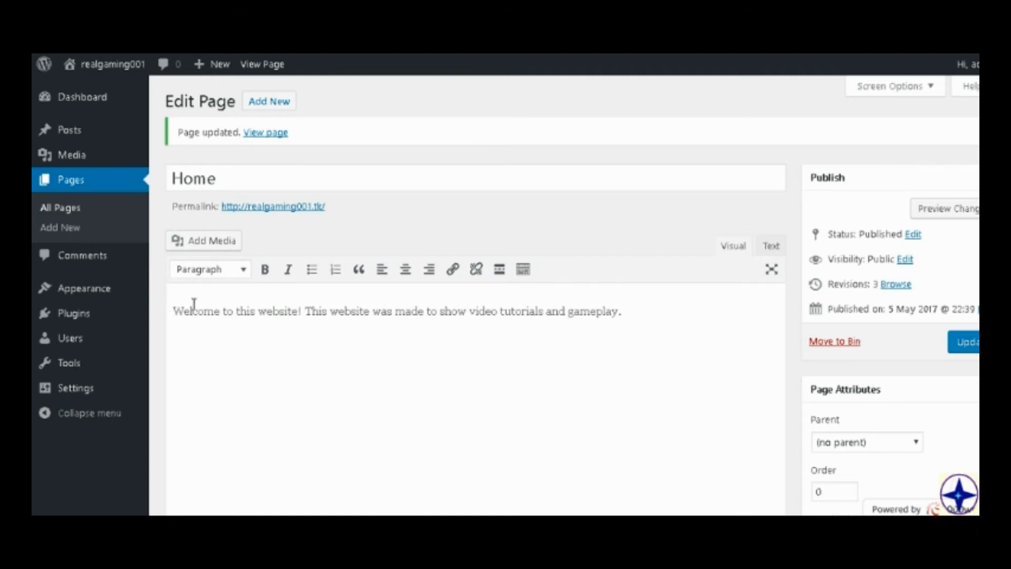
View the live Home page and open the May 2017 archive from the Past posts widget.
{"action": "left_click", "coordinate": [289, 206]}
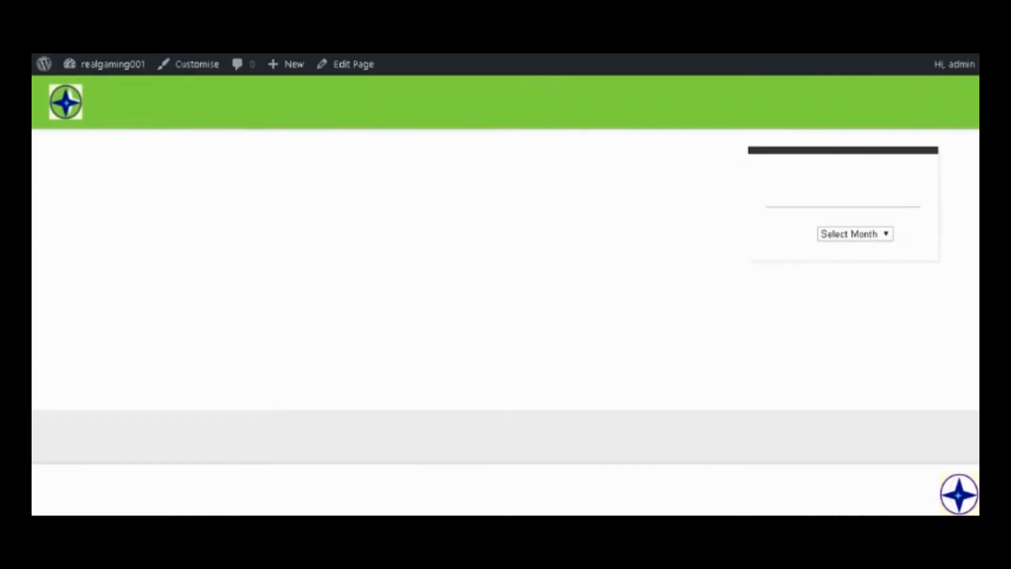
{"action": "scroll", "coordinate": [418, 296], "scroll_direction": "down", "scroll_amount": 1}
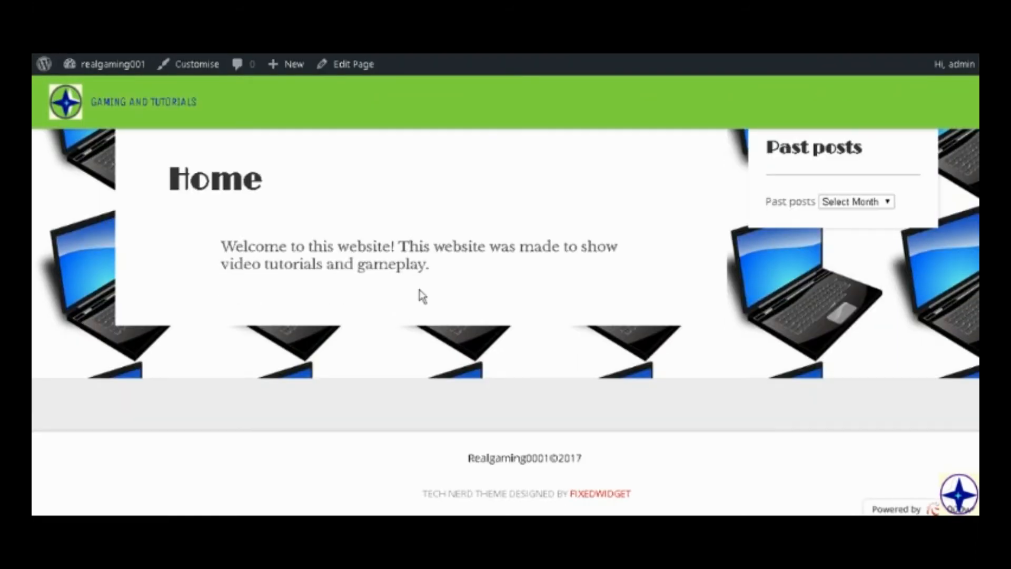
{"action": "scroll", "coordinate": [422, 296], "scroll_direction": "up", "scroll_amount": 1}
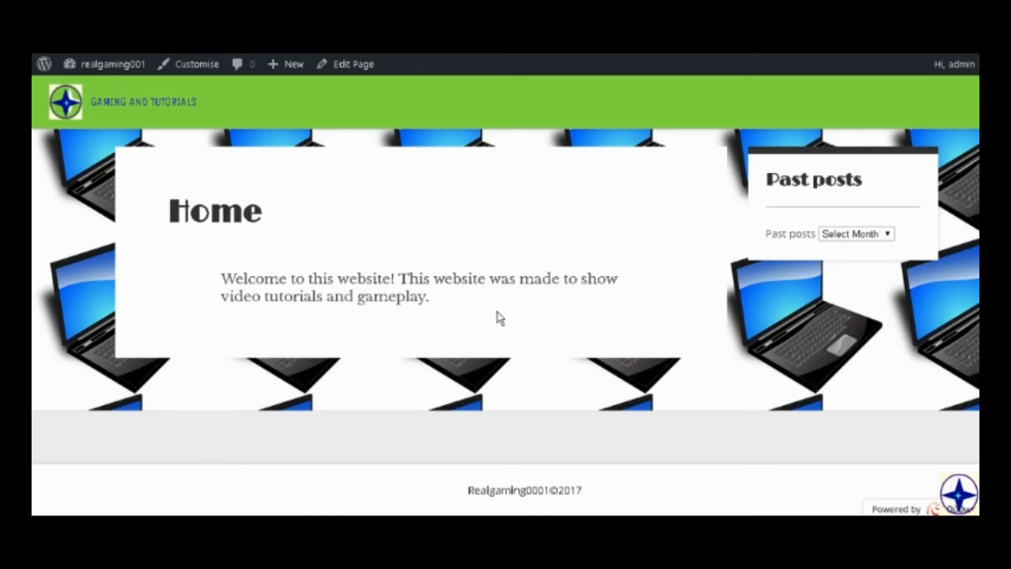
{"action": "left_click", "coordinate": [887, 236]}
{"action": "left_click", "coordinate": [874, 257]}
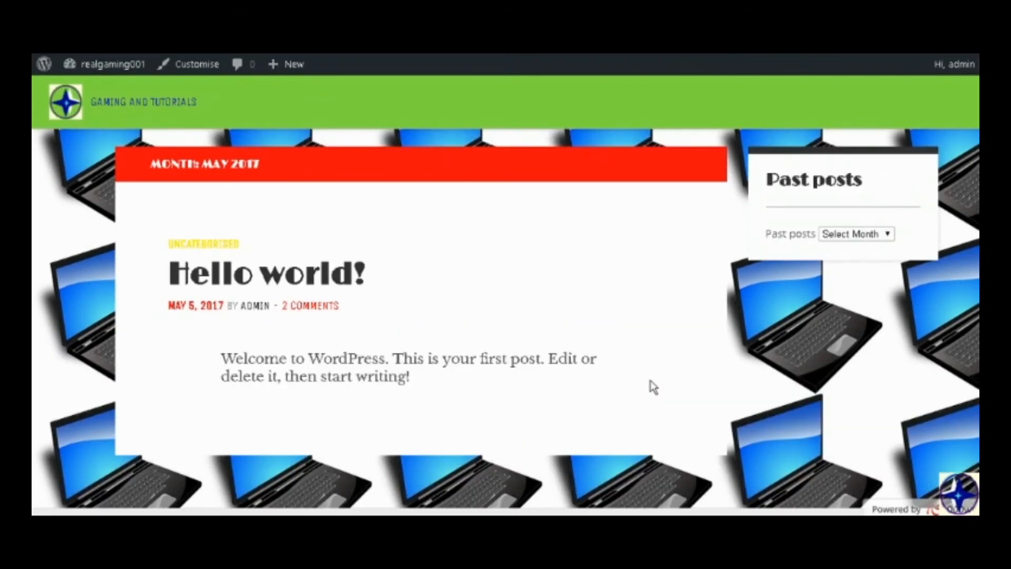
Start a new page for the site.
{"action": "mouse_move", "coordinate": [274, 65]}
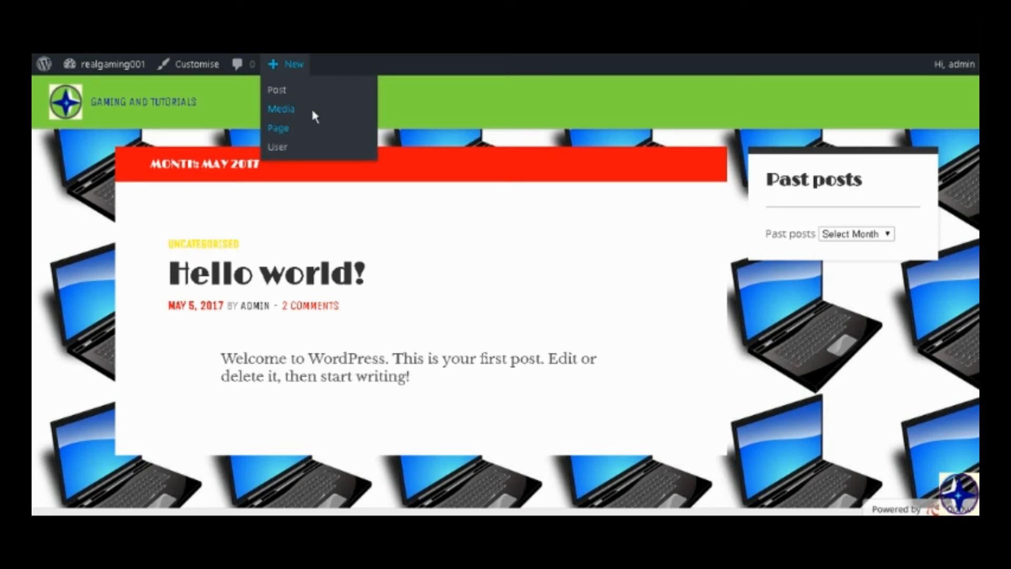
{"action": "left_click", "coordinate": [328, 125]}
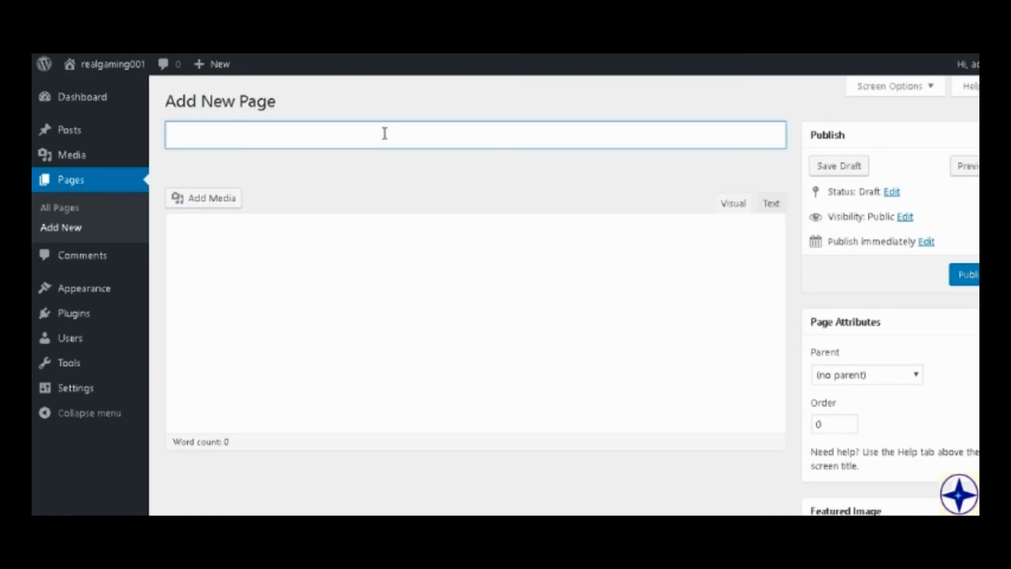
{"action": "type", "text": "Tu"}
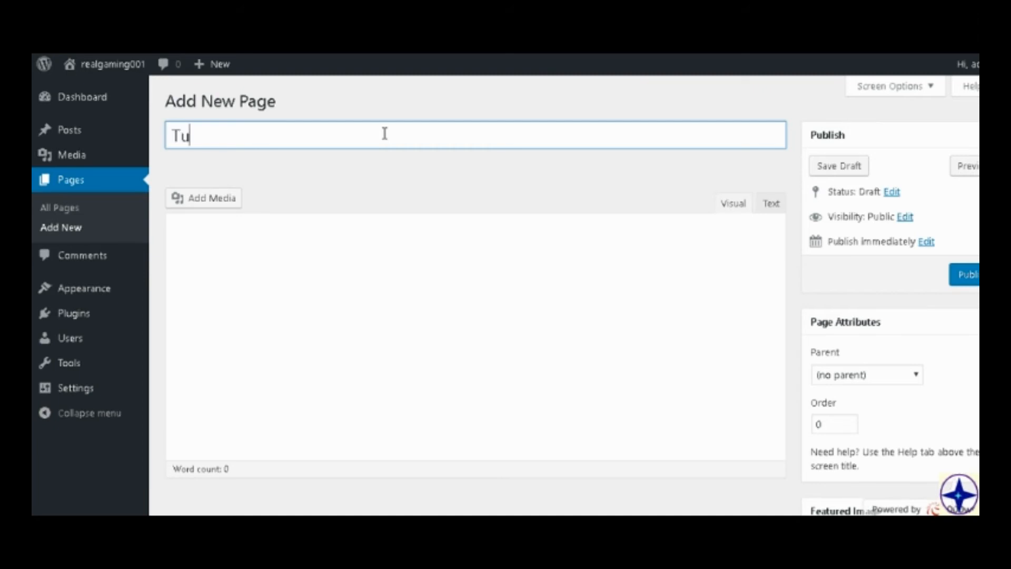
{"action": "type", "text": "orials"}
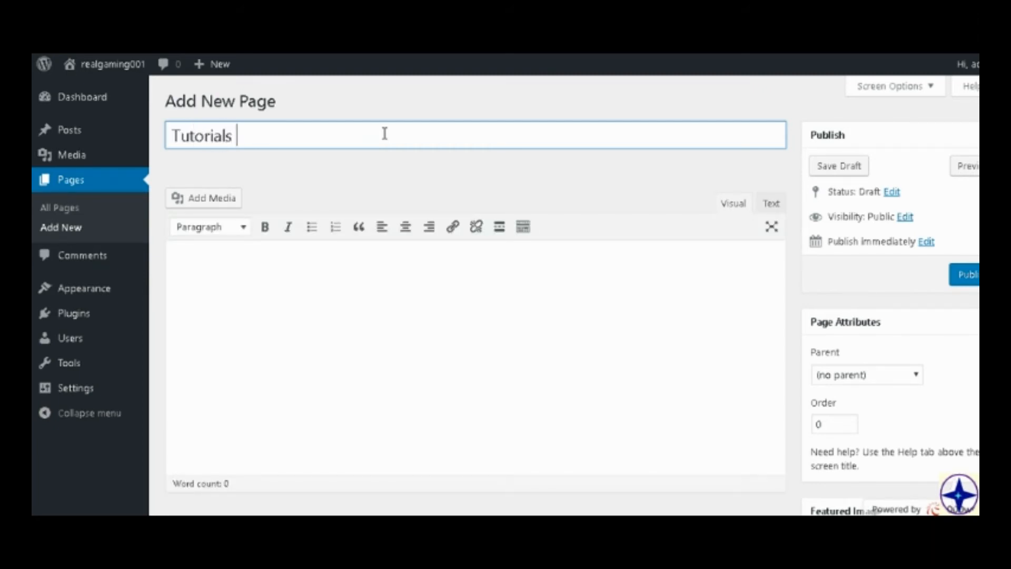
{"action": "key", "text": "BackSpace"}
{"action": "key", "text": "BackSpace"}
{"action": "key", "text": "BackSpace"}
{"action": "key", "text": "BackSpace"}
{"action": "key", "text": "BackSpace"}
{"action": "key", "text": "BackSpace"}
{"action": "key", "text": "BackSpace"}
{"action": "key", "text": "BackSpace"}
{"action": "key", "text": "BackSpace"}
{"action": "key", "text": "BackSpace"}
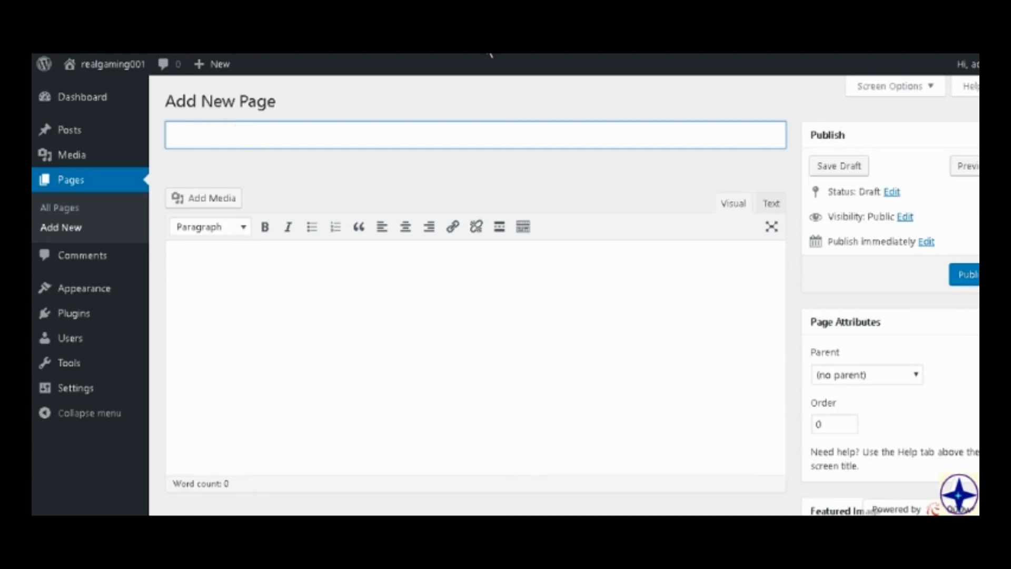
Title the new page "How to make a website".
{"action": "scroll", "coordinate": [585, 222], "scroll_direction": "down", "scroll_amount": 2}
{"action": "scroll", "coordinate": [585, 221], "scroll_direction": "up", "scroll_amount": 2}
{"action": "type", "text": "Howe"}
{"action": "key", "text": "BackSpace"}
{"action": "type", "text": "to make a website"}
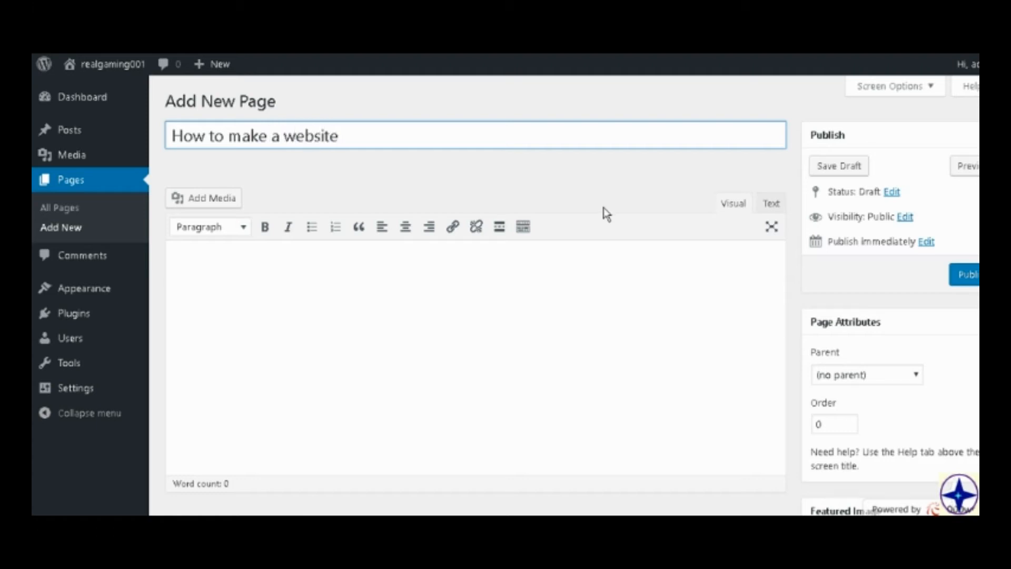
{"action": "left_click", "coordinate": [542, 261]}
{"action": "left_click", "coordinate": [456, 141]}
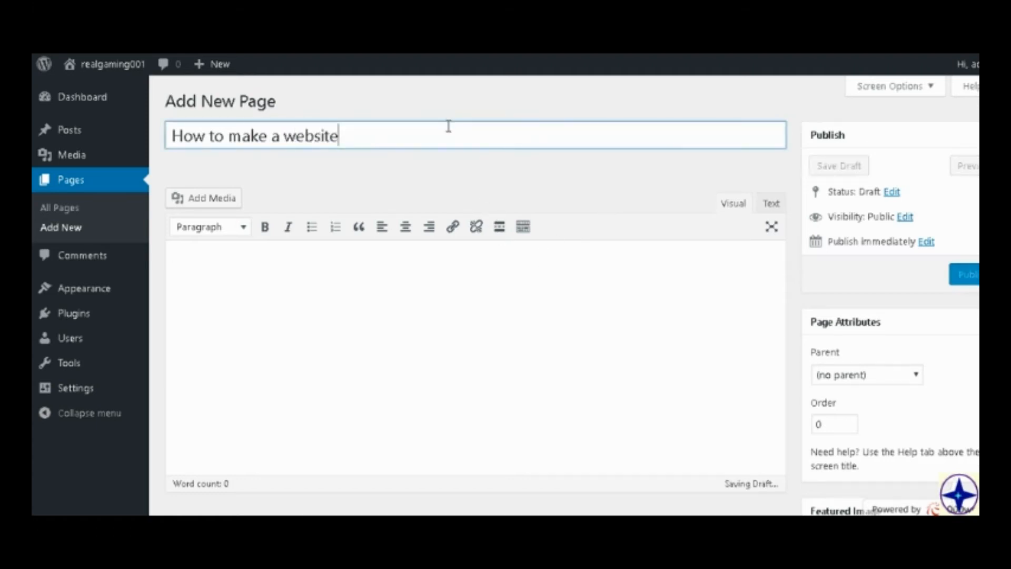
Extend the page title to "How to make a website for free" and start a numbered list in the body with "Go to freenom.com".
{"action": "type", "text": "for free"}
{"action": "left_click", "coordinate": [510, 254]}
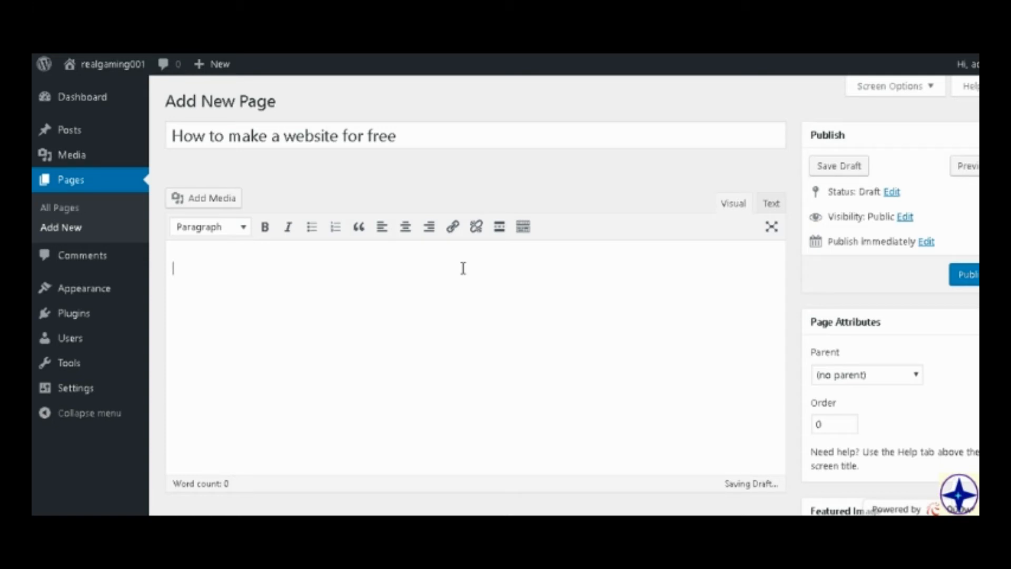
{"action": "left_click", "coordinate": [338, 225]}
{"action": "type", "text": "Gi"}
{"action": "type", "text": "o to free "}
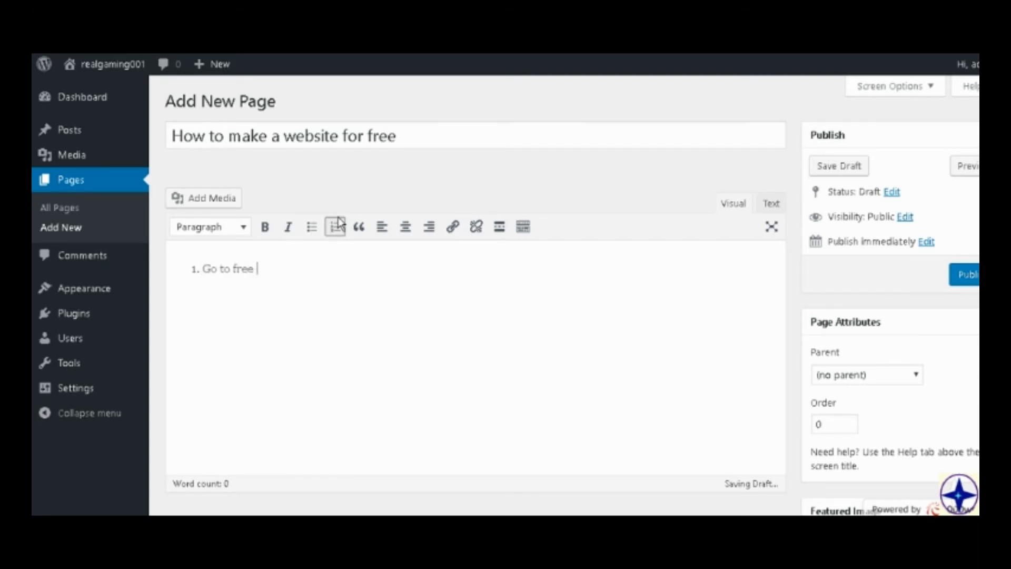
{"action": "type", "text": "nom .com"}
{"action": "key", "text": "Return"}
Add "Search for your custom domain" and "Go to your cart" as the second and third list items.
{"action": "type", "text": "\\"}
{"action": "type", "text": "Search "}
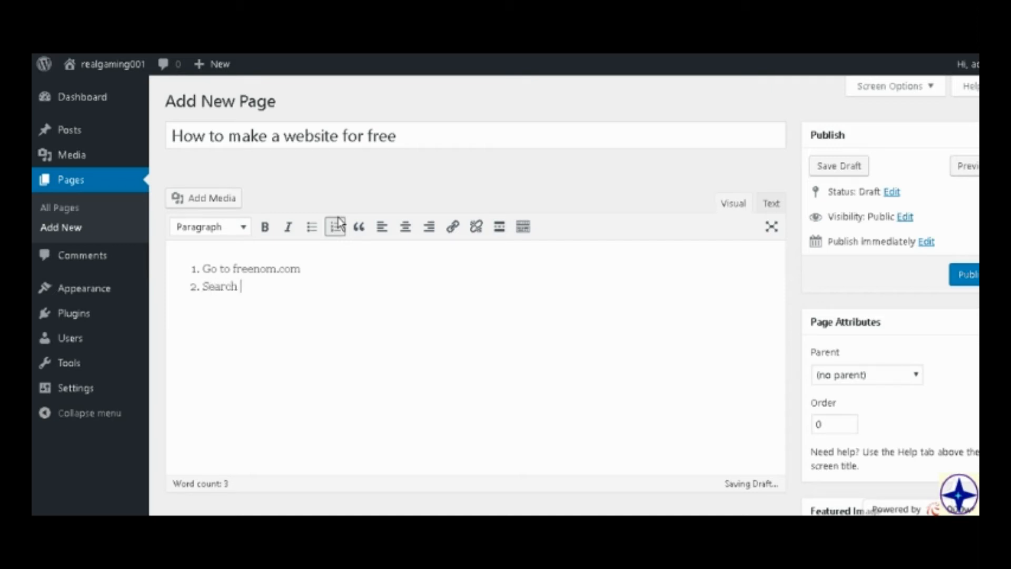
{"action": "type", "text": "for your custom"}
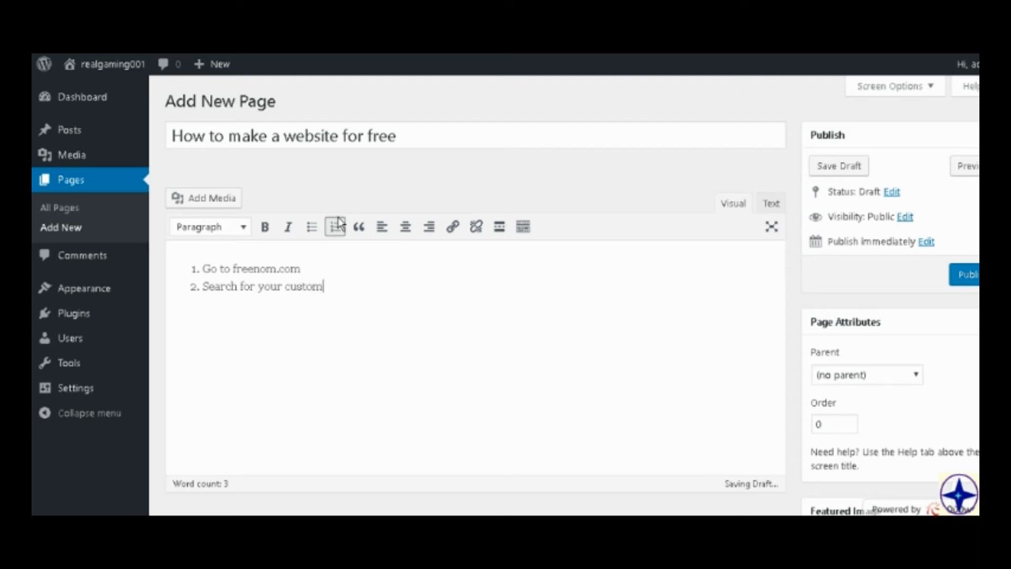
{"action": "type", "text": " domain"}
{"action": "key", "text": "Return"}
{"action": "type", "text": "Go t"}
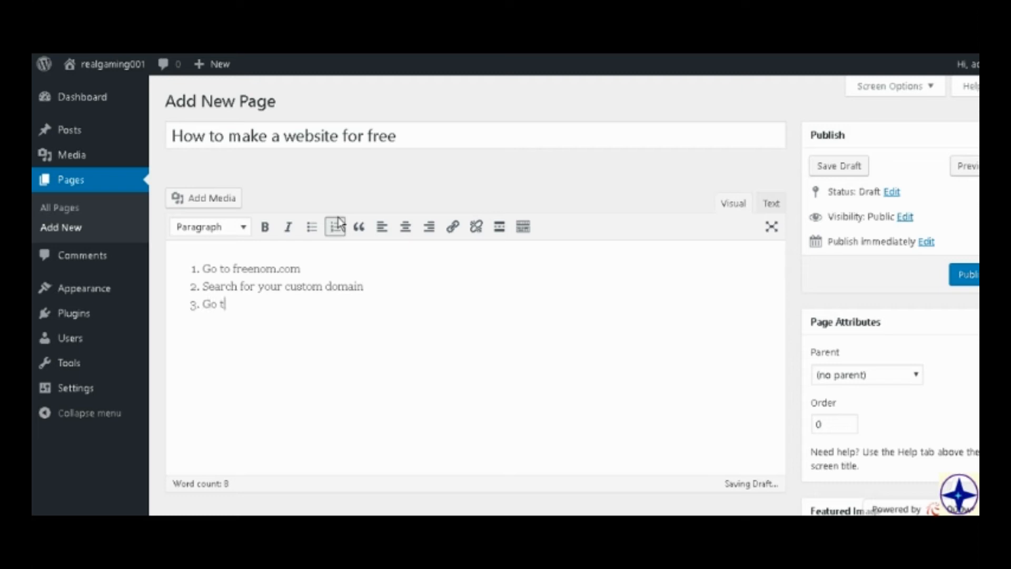
{"action": "type", "text": "o your cart"}
{"action": "key", "text": "Return"}
Add "Select use custom nameservers" as the fourth item of the numbered list.
{"action": "type", "text": "Selec"}
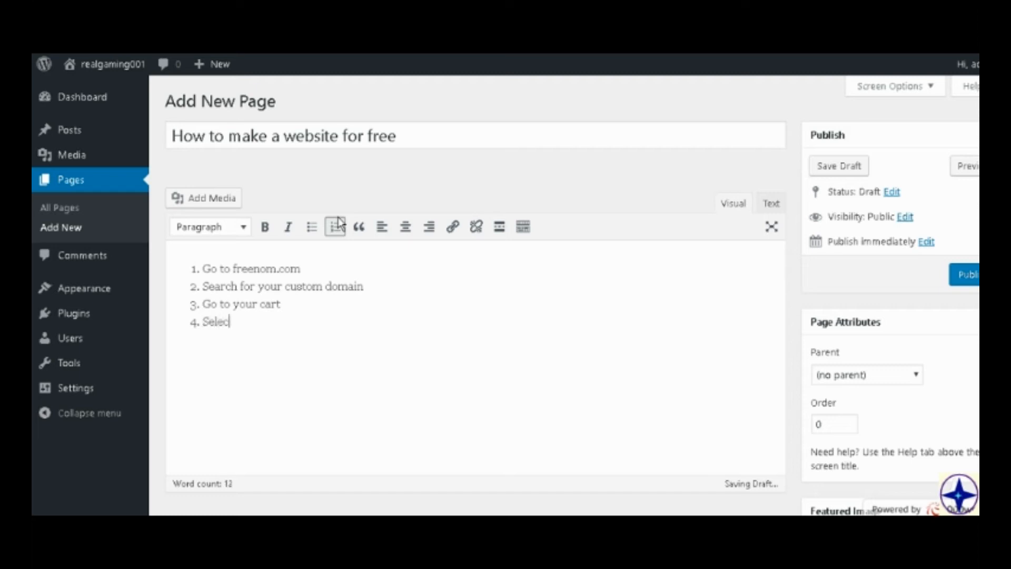
{"action": "type", "text": "t "}
{"action": "type", "text": "use"}
{"action": "type", "text": " custom dn"}
{"action": "type", "text": "s"}
{"action": "key", "text": "BackSpace"}
{"action": "key", "text": "BackSpace"}
{"action": "key", "text": "BackSpace"}
{"action": "type", "text": "n"}
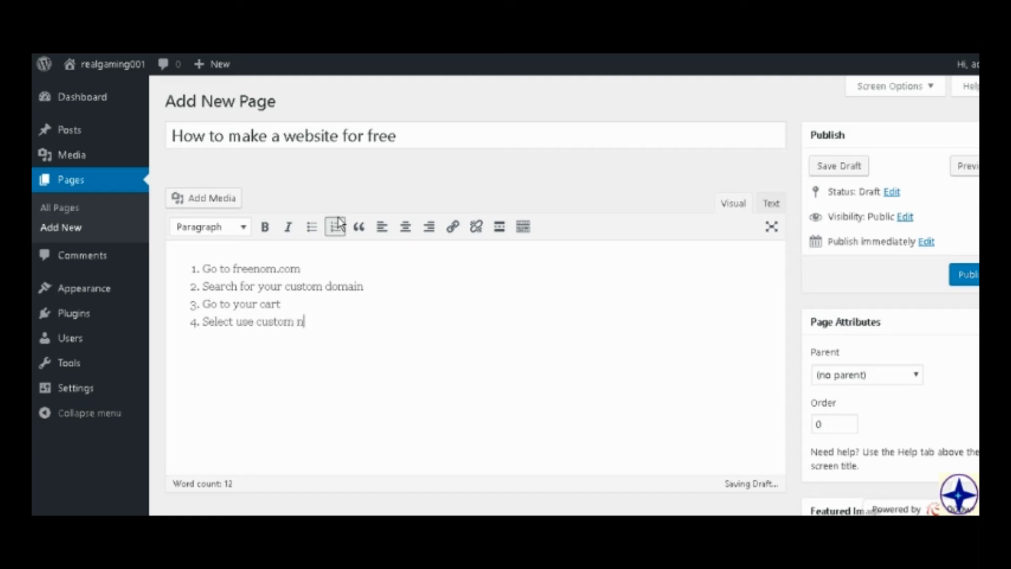
{"action": "type", "text": "ameservers"}
{"action": "key", "text": "Return"}
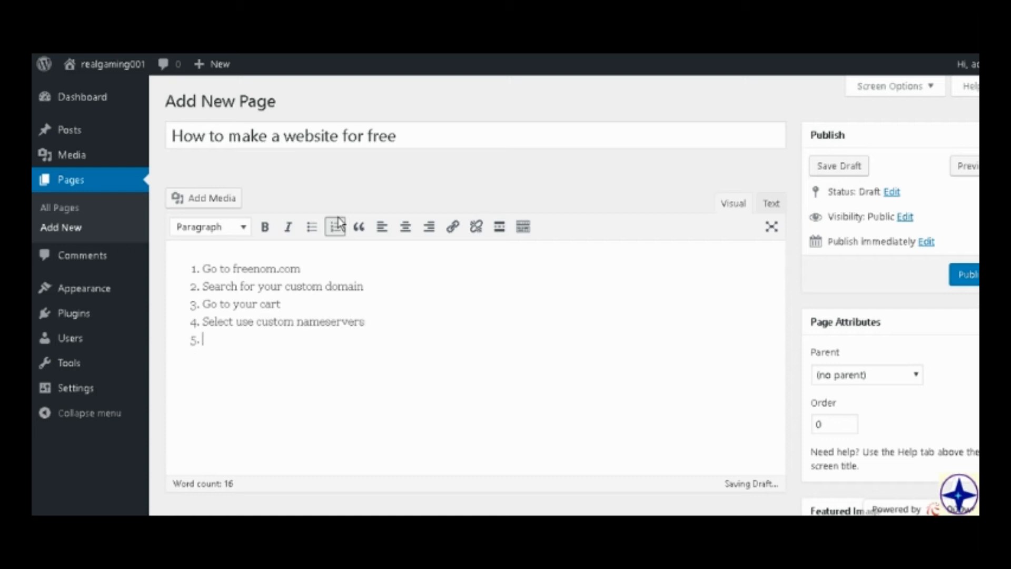
Add "Go to 000webhost.com" as the fifth item of the numbered list.
{"action": "type", "text": "Got"}
{"action": "type", "text": "top"}
{"action": "key", "text": "BackSpace"}
{"action": "type", "text": "000webhost.c"}
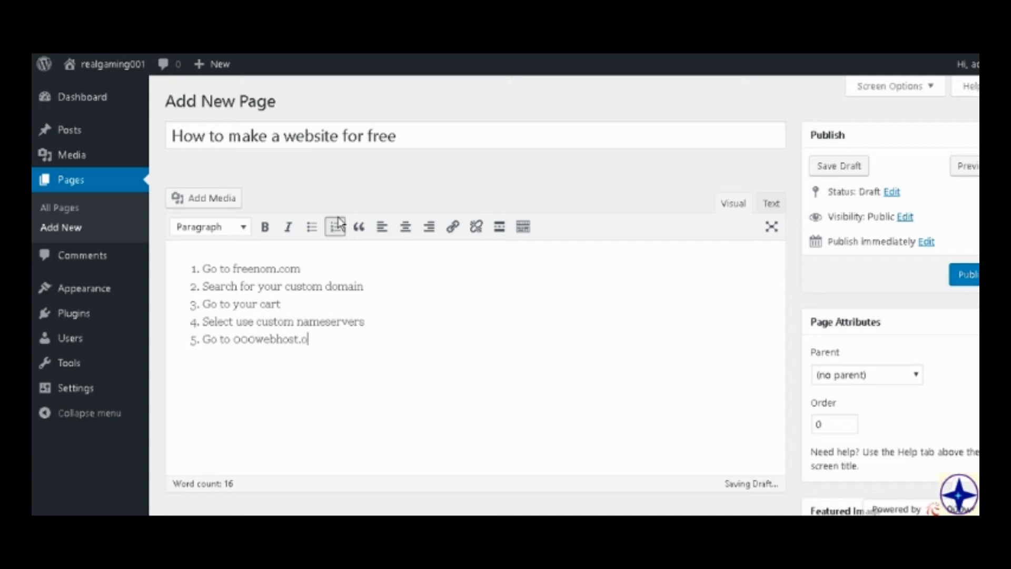
{"action": "type", "text": "om"}
{"action": "key", "text": "Return"}
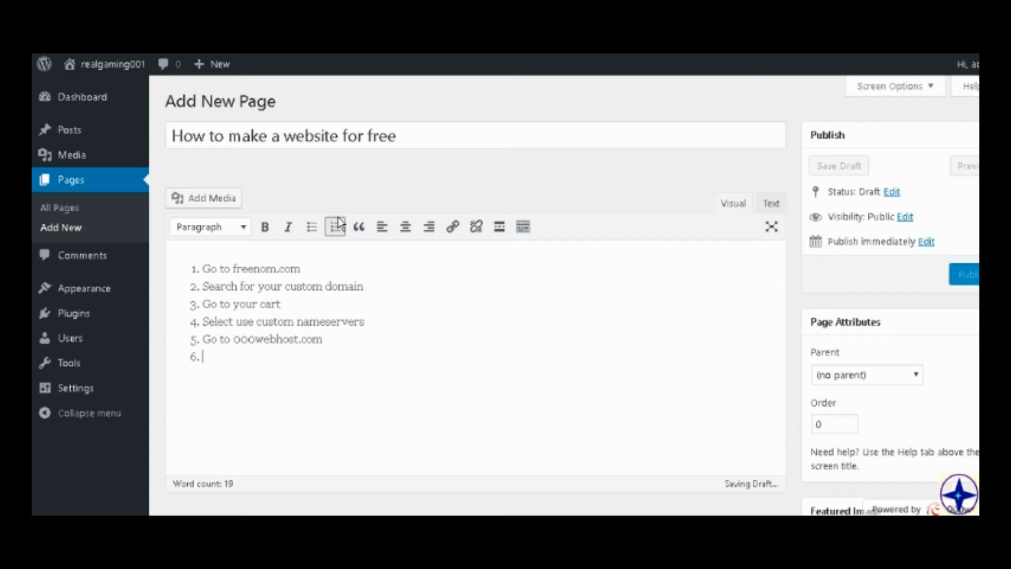
Add "Create an account with the website's name" as the sixth item of the numbered list.
{"action": "type", "text": "Th"}
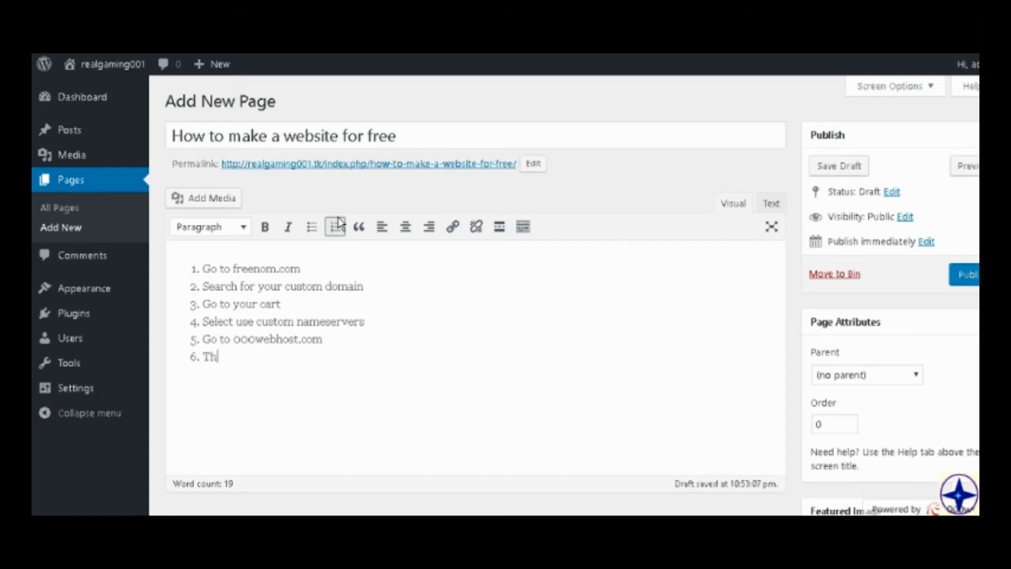
{"action": "key", "text": "BackSpace"}
{"action": "key", "text": "BackSpace"}
{"action": "type", "text": "V"}
{"action": "key", "text": "BackSpace"}
{"action": "type", "text": "Create an account with the "}
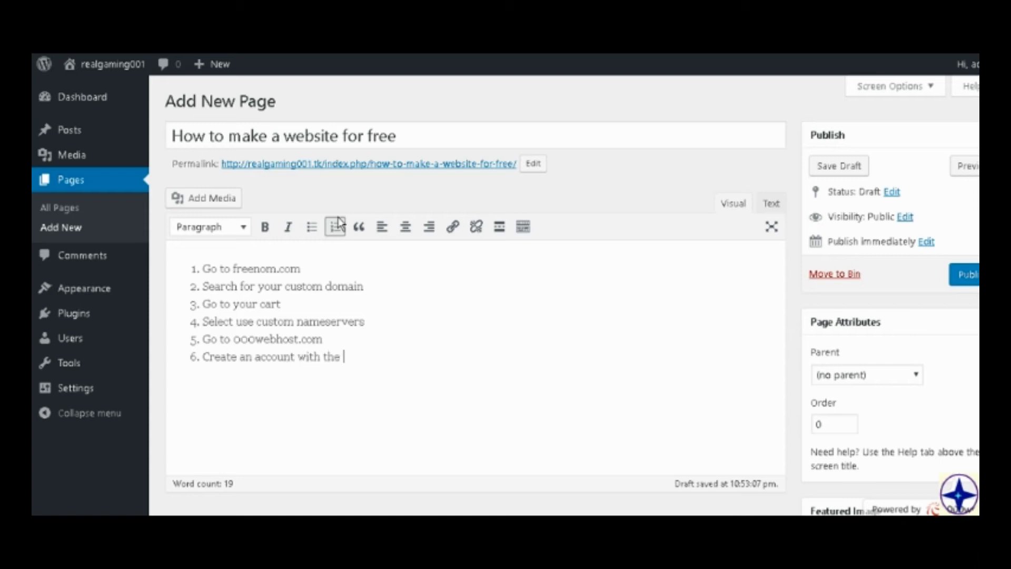
{"action": "type", "text": "website's name"}
{"action": "key", "text": "Return"}
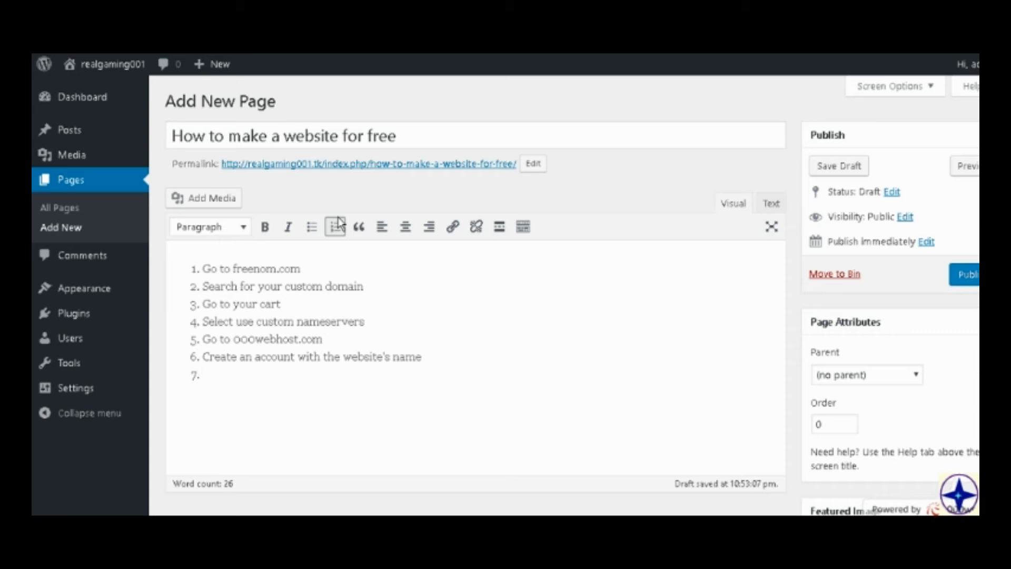
Add "Park the domain to 000webhost" as the seventh item of the numbered list.
{"action": "type", "text": "Park the name s"}
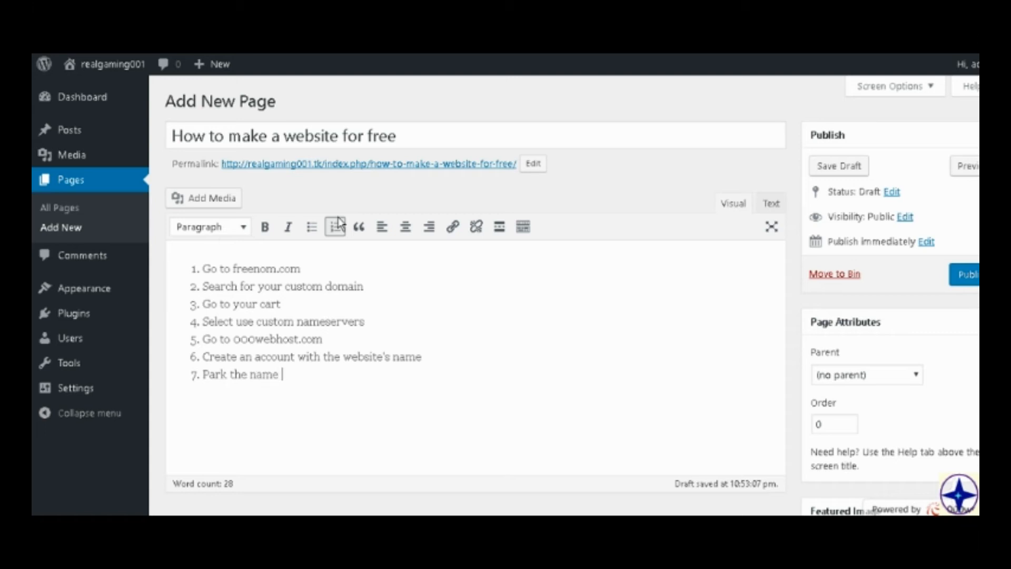
{"action": "key", "text": "BackSpace"}
{"action": "type", "text": "server"}
{"action": "type", "text": " th"}
{"action": "key", "text": "BackSpace"}
{"action": "key", "text": "BackSpace"}
{"action": "key", "text": "BackSpace"}
{"action": "key", "text": "BackSpace"}
{"action": "key", "text": "BackSpace"}
{"action": "key", "text": "BackSpace"}
{"action": "key", "text": "BackSpace"}
{"action": "key", "text": "BackSpace"}
{"action": "key", "text": "BackSpace"}
{"action": "key", "text": "BackSpace"}
{"action": "type", "text": "domain to 000webhost"}
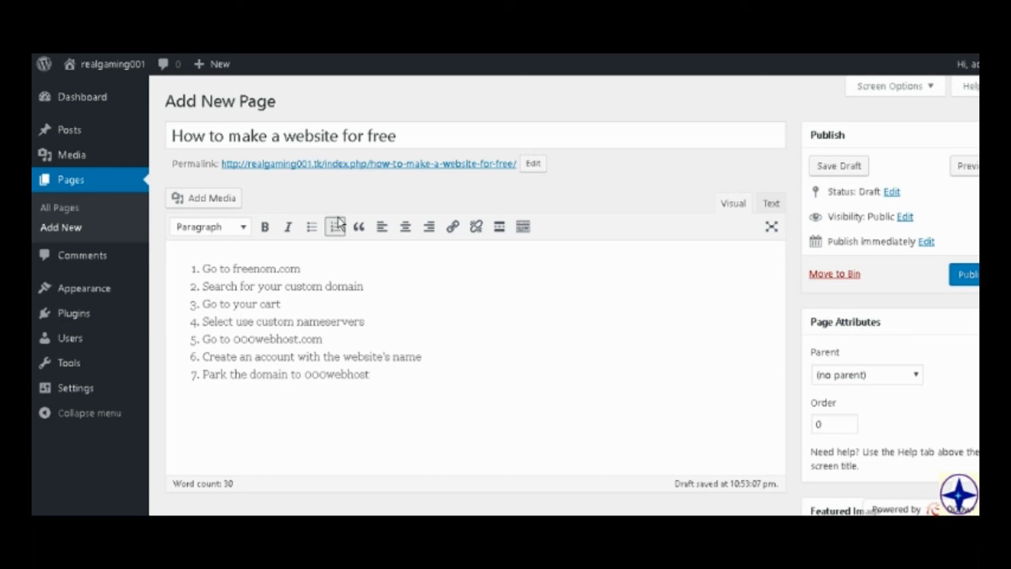
{"action": "key", "text": "Return"}
Add "Download which database you want to use" as the eighth item of the numbered list.
{"action": "type", "text": "Download wh"}
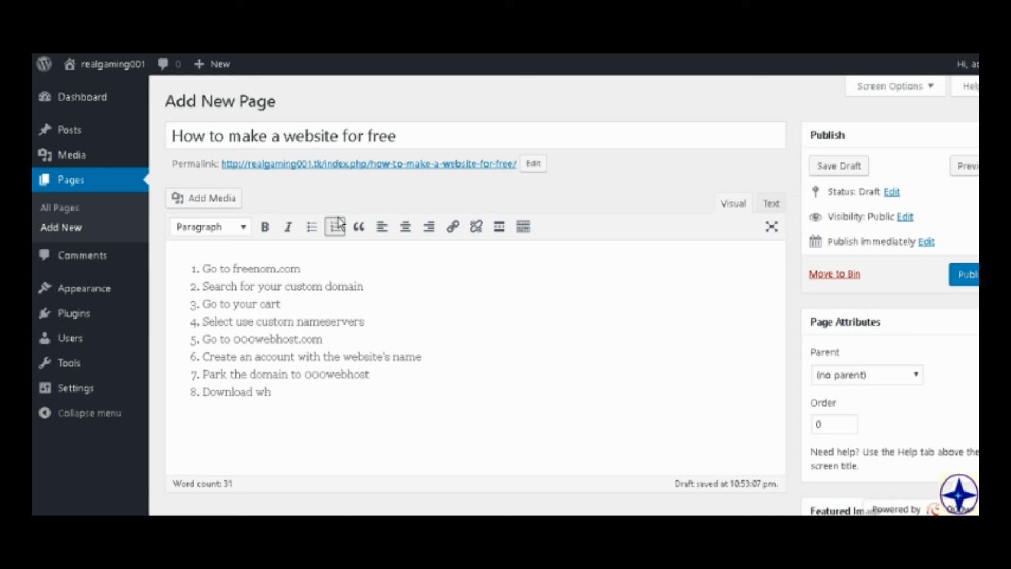
{"action": "type", "text": "ich database you want to"}
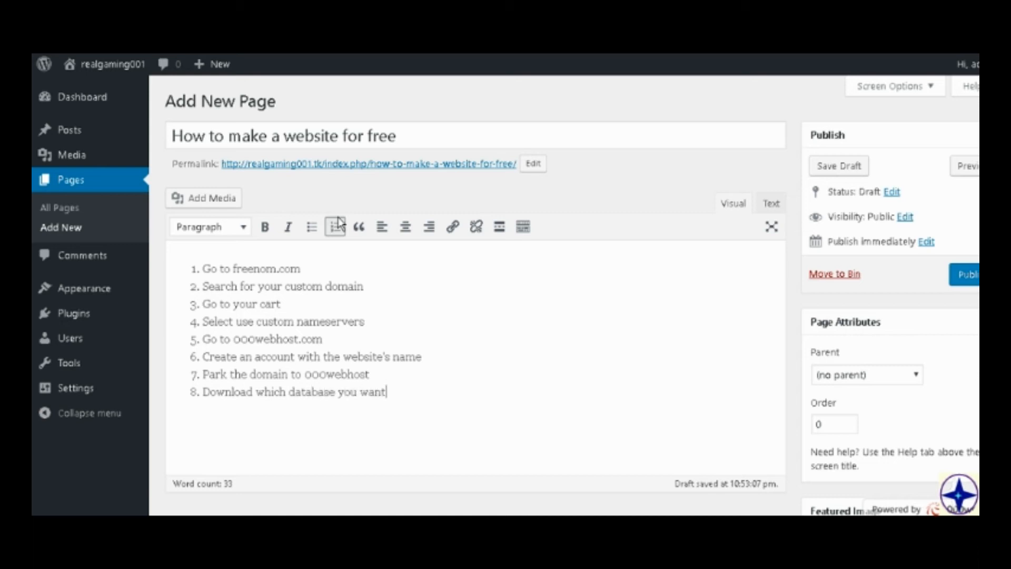
{"action": "type", "text": " use"}
{"action": "key", "text": "Return"}
Add "Begin to customize" as the ninth list item and publish the page.
{"action": "type", "text": "Begin to cu"}
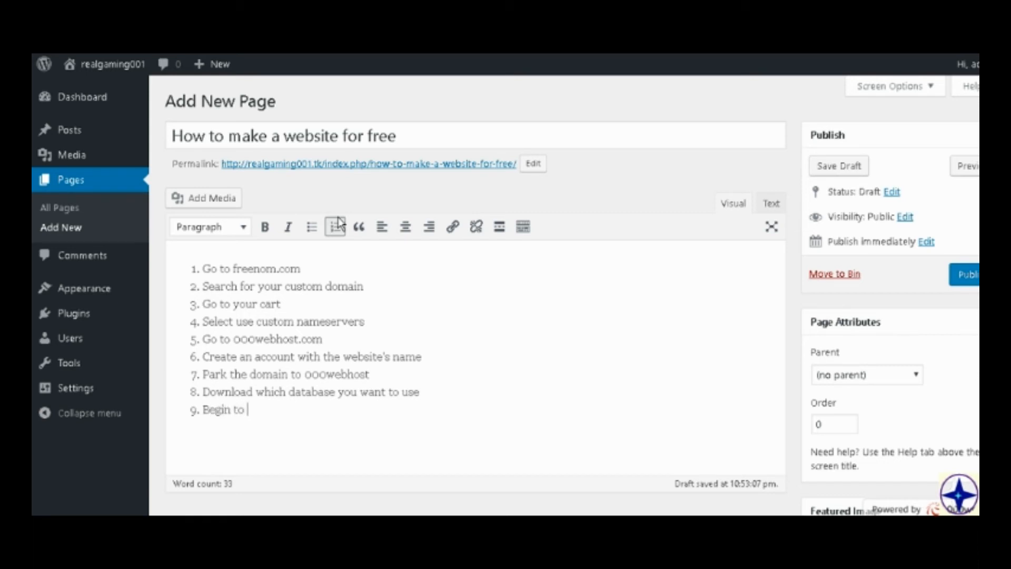
{"action": "type", "text": "stomp"}
{"action": "type", "text": "ze"}
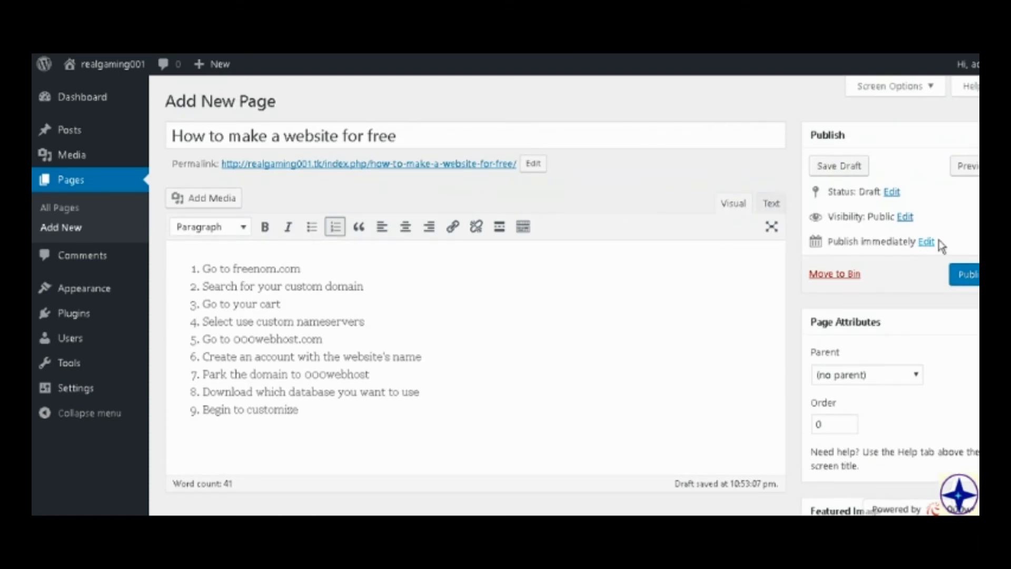
{"action": "left_click", "coordinate": [963, 274]}
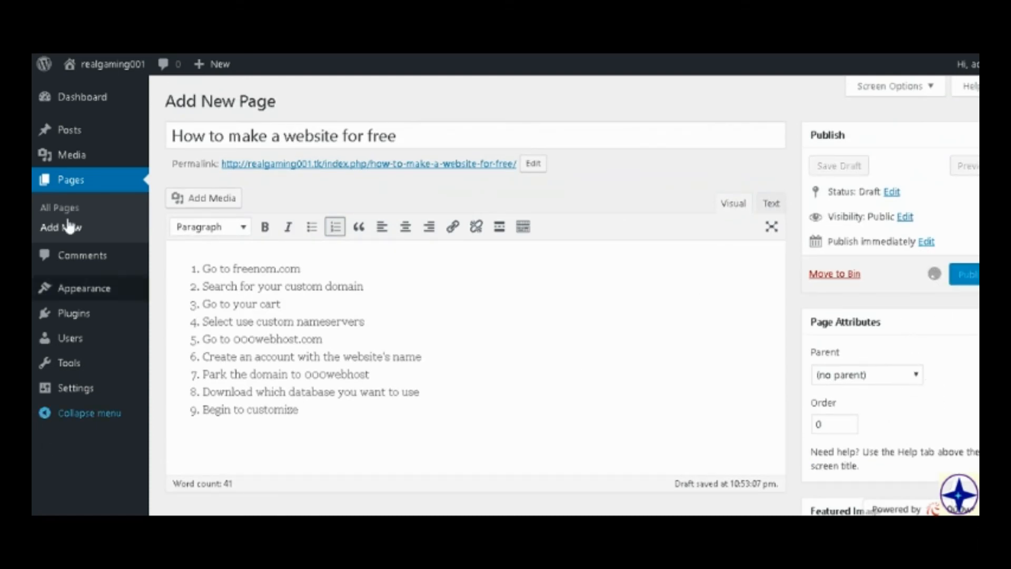
Open the site's menu editor and look through the pages, posts, custom links and categories that can be added to Top Menu.
{"action": "mouse_move", "coordinate": [90, 293]}
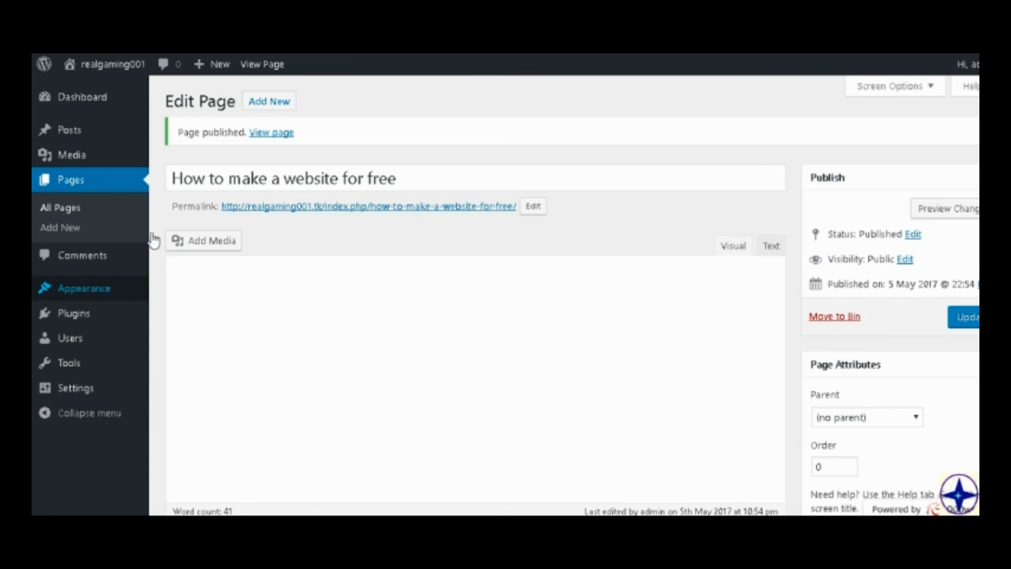
{"action": "mouse_move", "coordinate": [79, 297]}
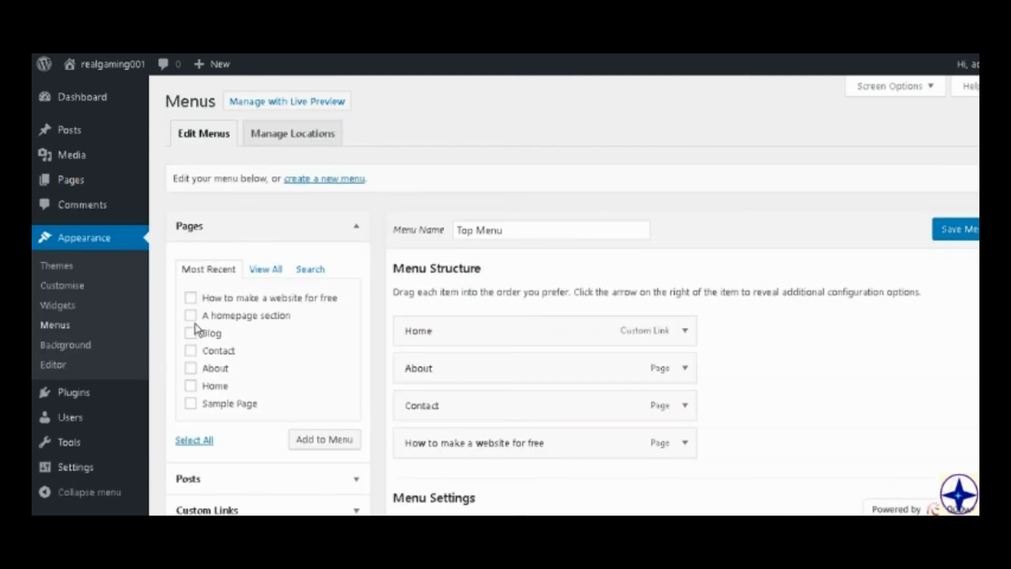
{"action": "scroll", "coordinate": [196, 329], "scroll_direction": "down", "scroll_amount": 3}
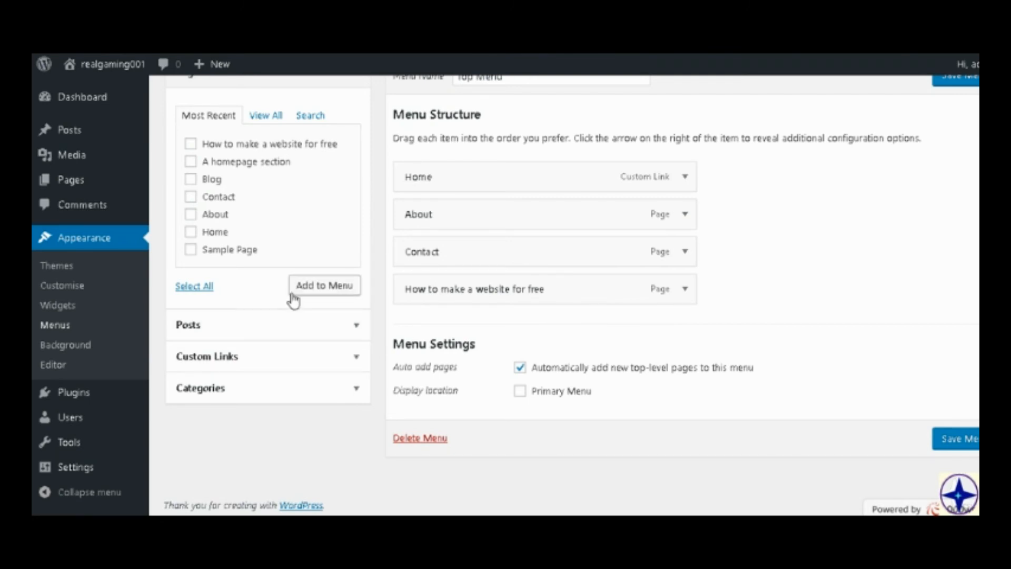
{"action": "scroll", "coordinate": [295, 300], "scroll_direction": "up", "scroll_amount": 2}
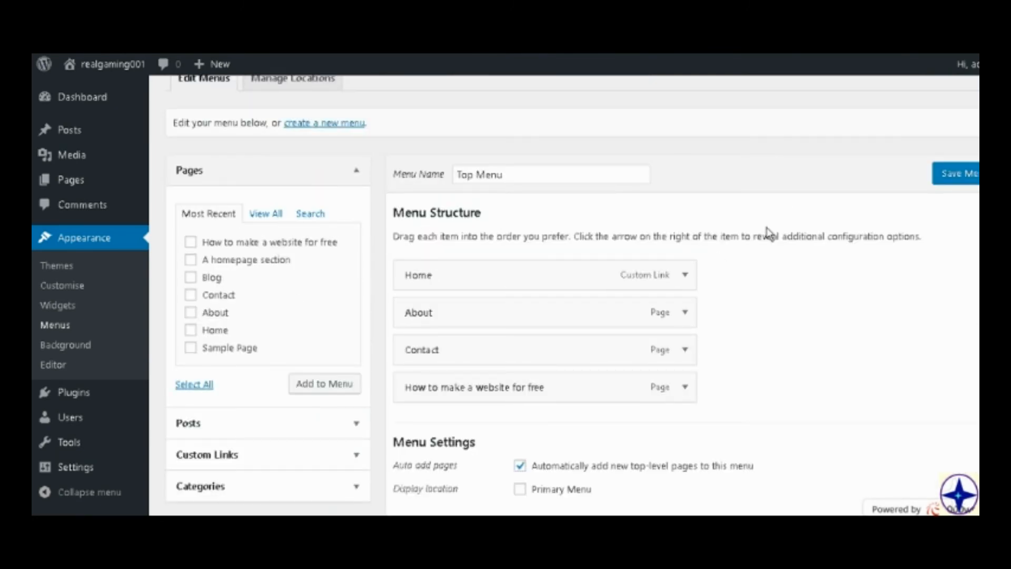
{"action": "scroll", "coordinate": [731, 264], "scroll_direction": "down", "scroll_amount": 2}
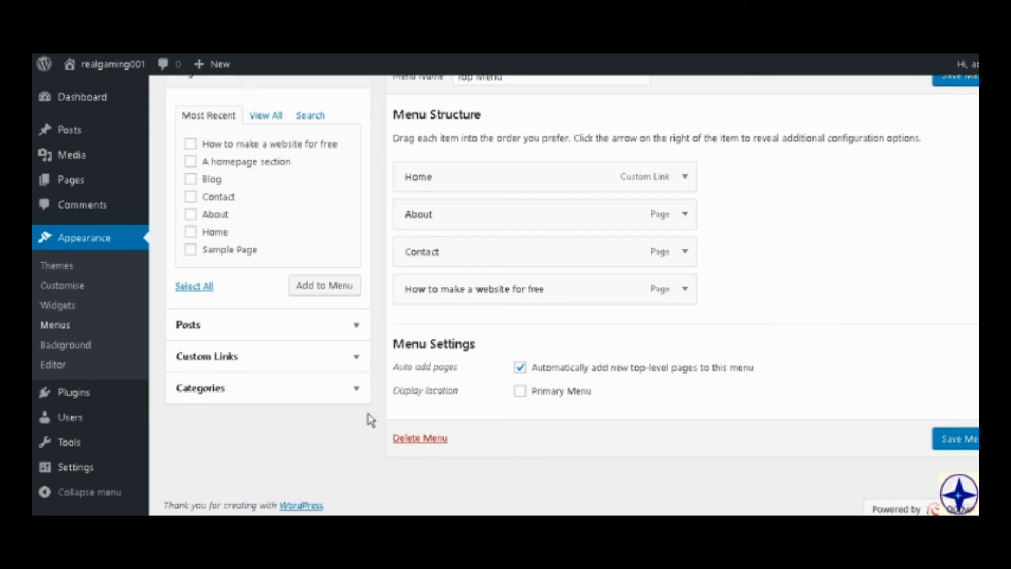
{"action": "left_click", "coordinate": [253, 339]}
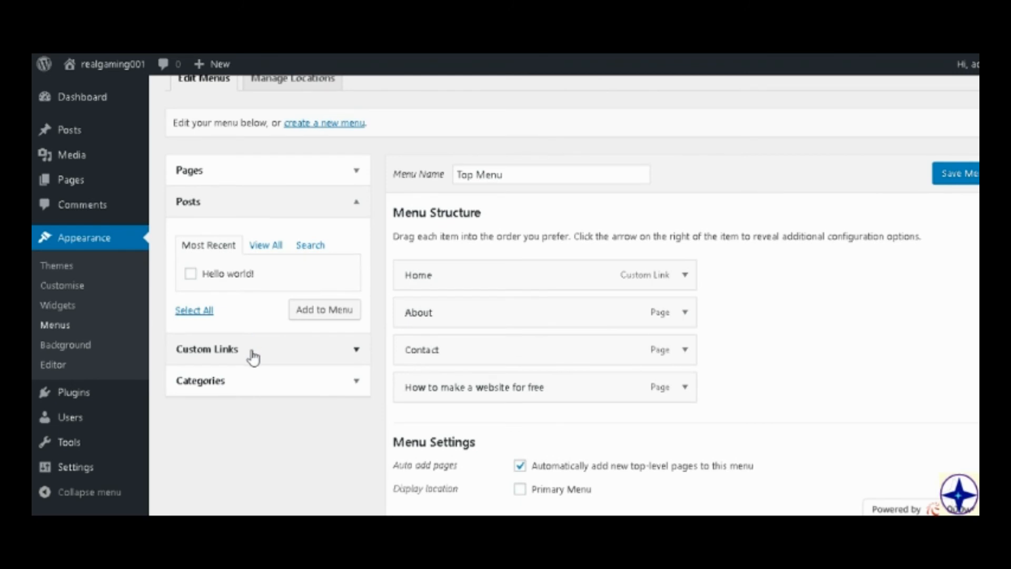
{"action": "left_click", "coordinate": [252, 352]}
{"action": "left_click", "coordinate": [263, 387]}
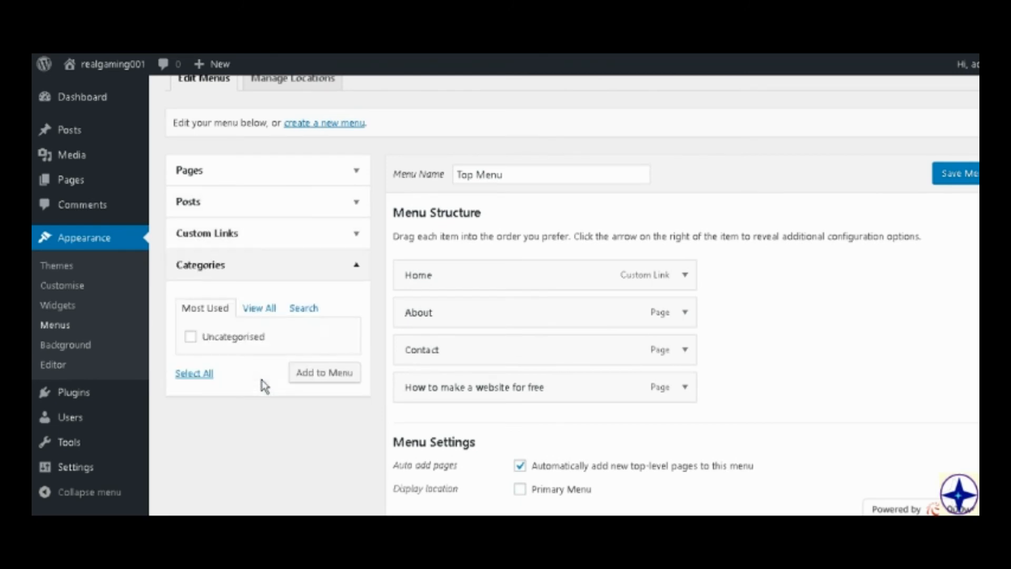
{"action": "left_click", "coordinate": [218, 233]}
{"action": "left_click", "coordinate": [227, 200]}
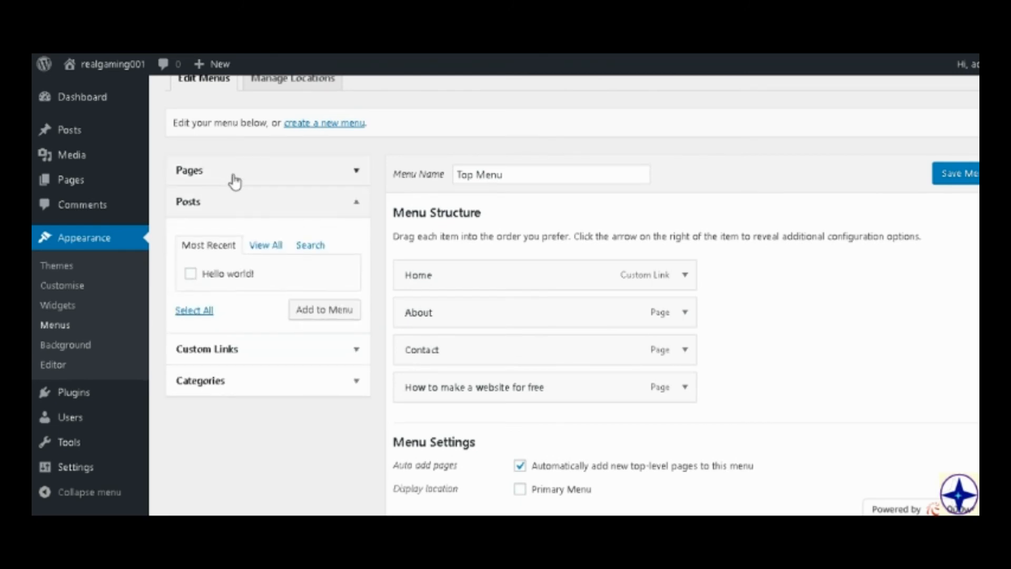
{"action": "left_click", "coordinate": [232, 178]}
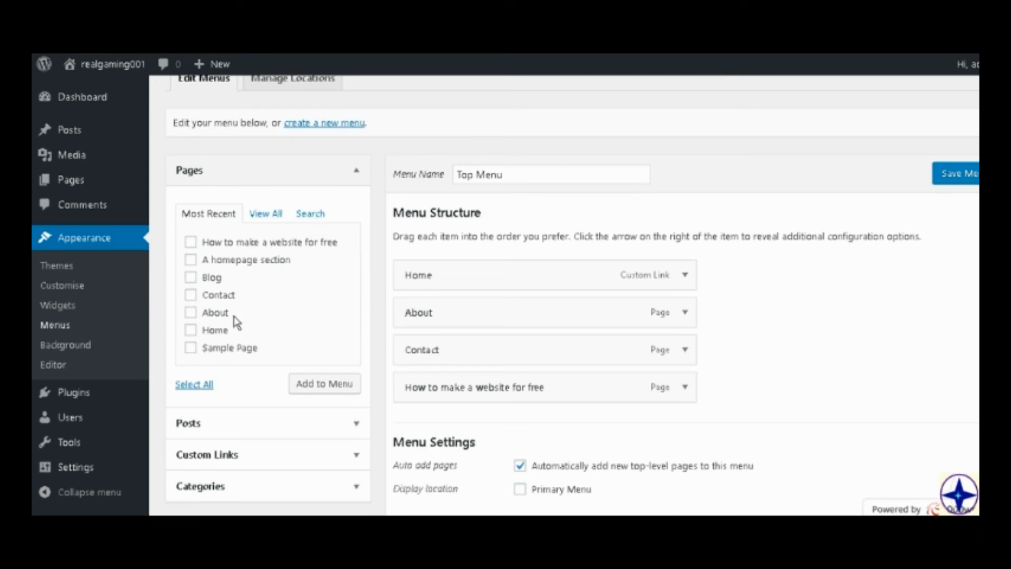
{"action": "scroll", "coordinate": [204, 219], "scroll_direction": "up", "scroll_amount": 1}
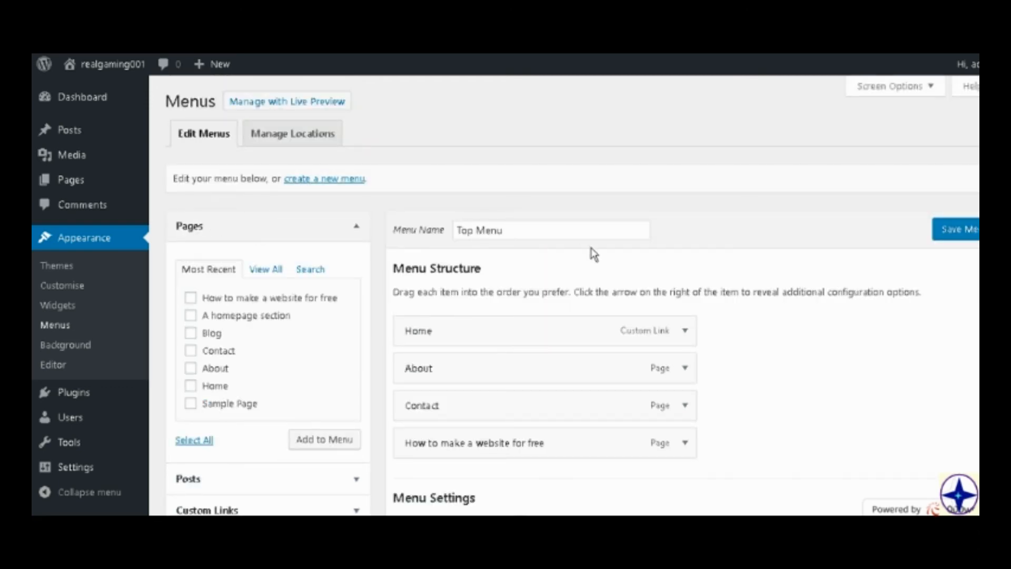
Remove the Home custom link from the Top Menu structure.
{"action": "scroll", "coordinate": [595, 274], "scroll_direction": "down", "scroll_amount": 3}
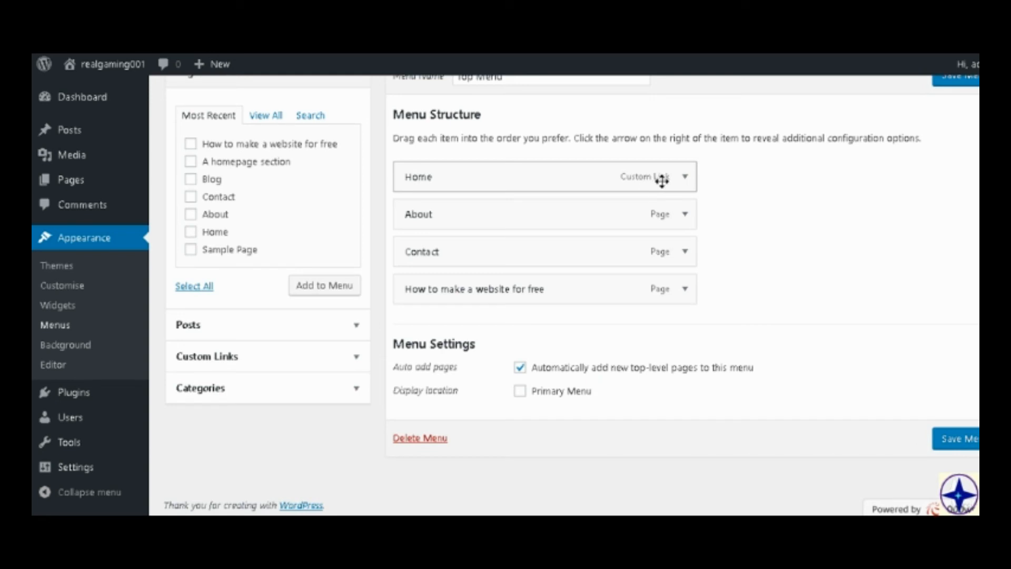
{"action": "left_click", "coordinate": [684, 178]}
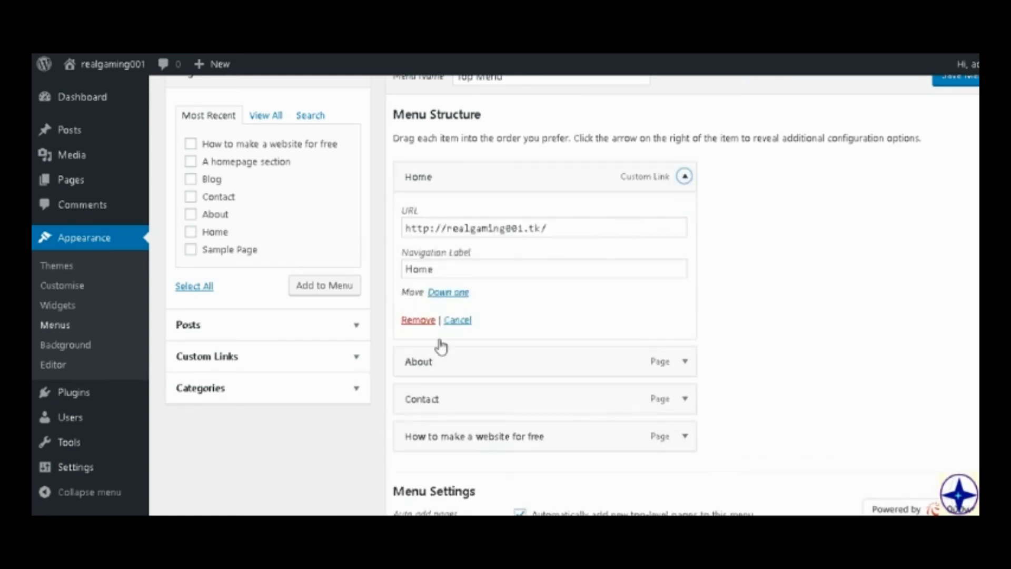
{"action": "left_click", "coordinate": [411, 323]}
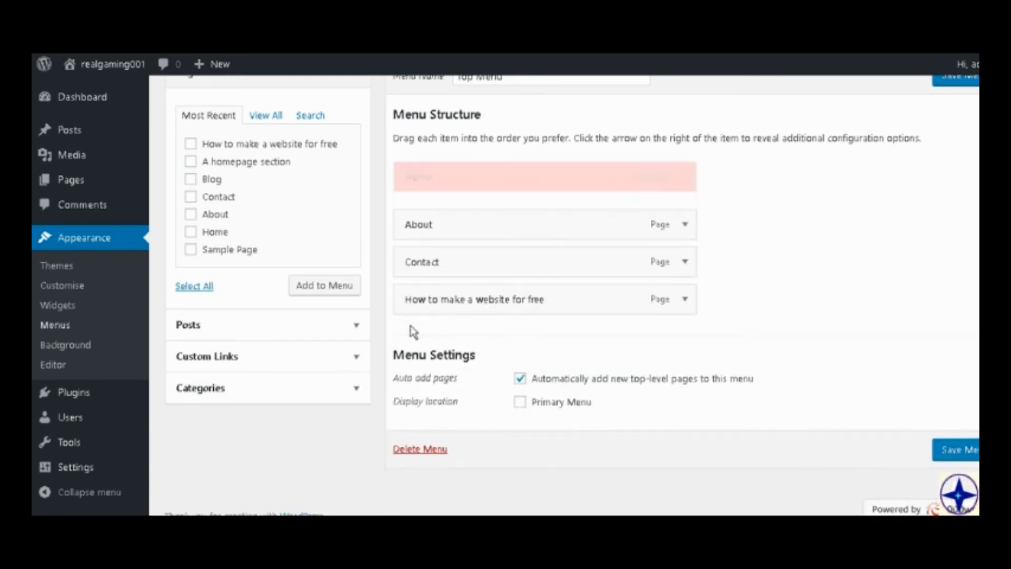
Review the remaining Top Menu items, including the settings of the "How to make a website for free" page.
{"action": "scroll", "coordinate": [685, 221], "scroll_direction": "up", "scroll_amount": 1}
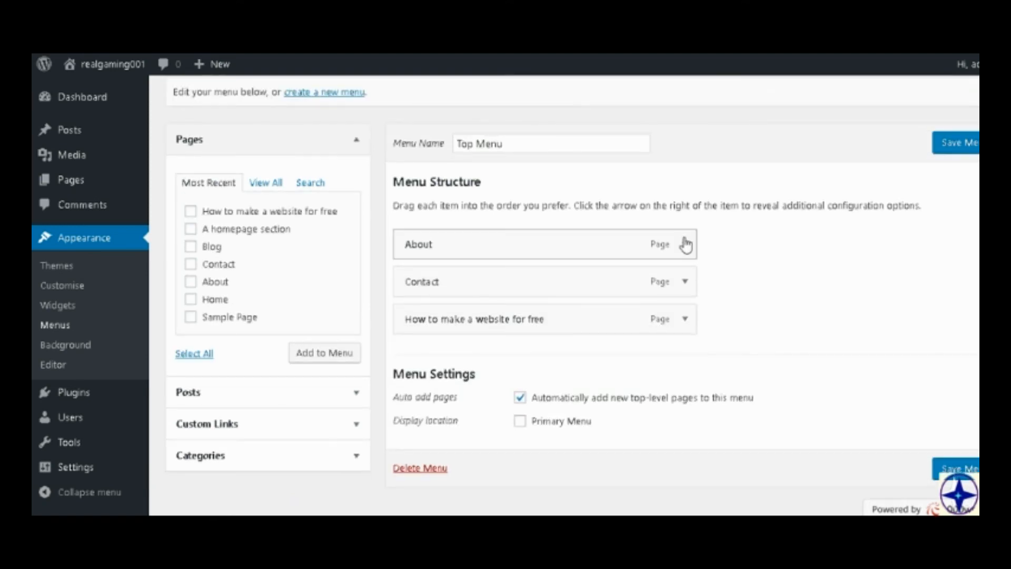
{"action": "left_click", "coordinate": [679, 322]}
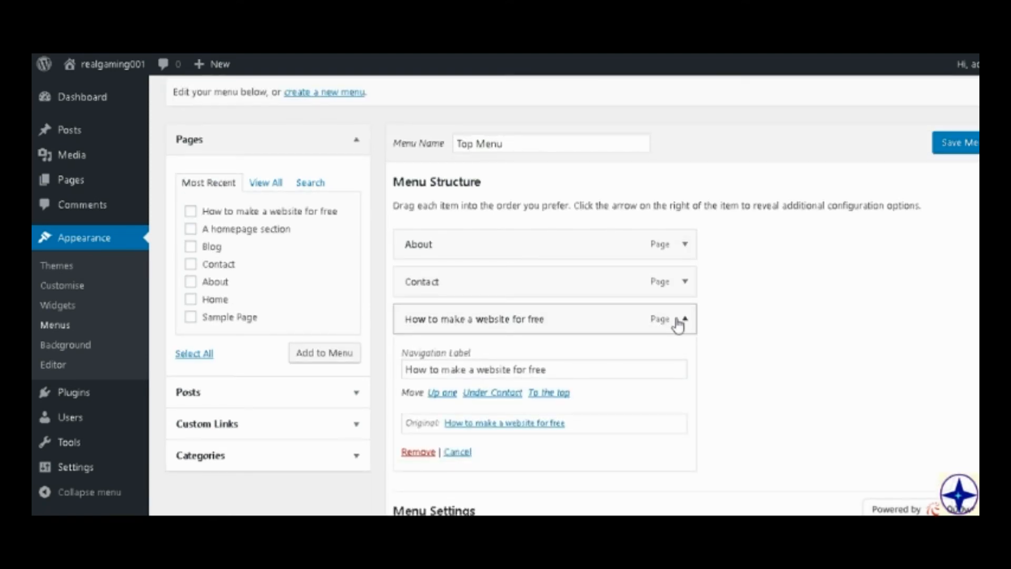
{"action": "left_click", "coordinate": [680, 322]}
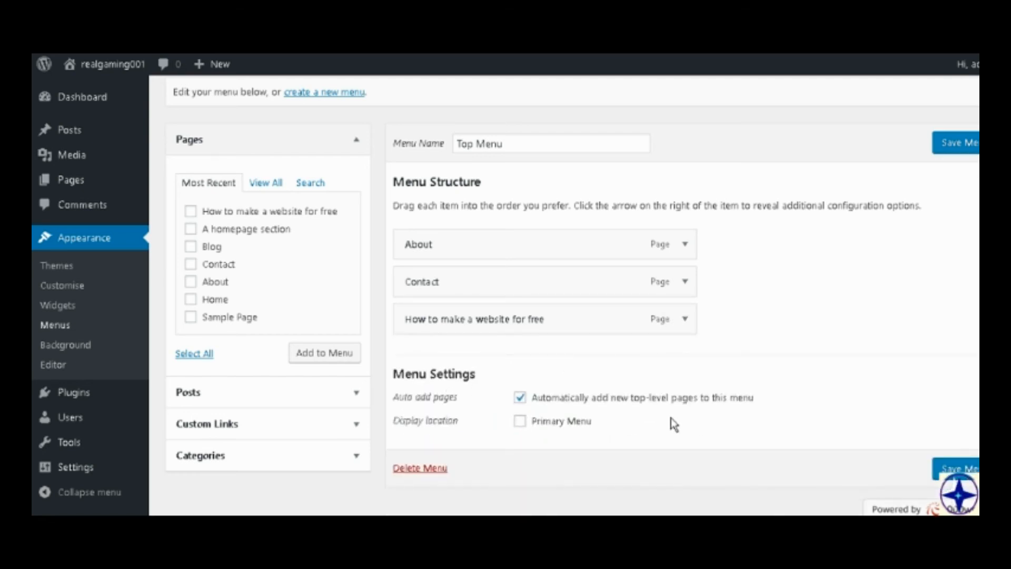
{"action": "scroll", "coordinate": [437, 185], "scroll_direction": "down", "scroll_amount": 1}
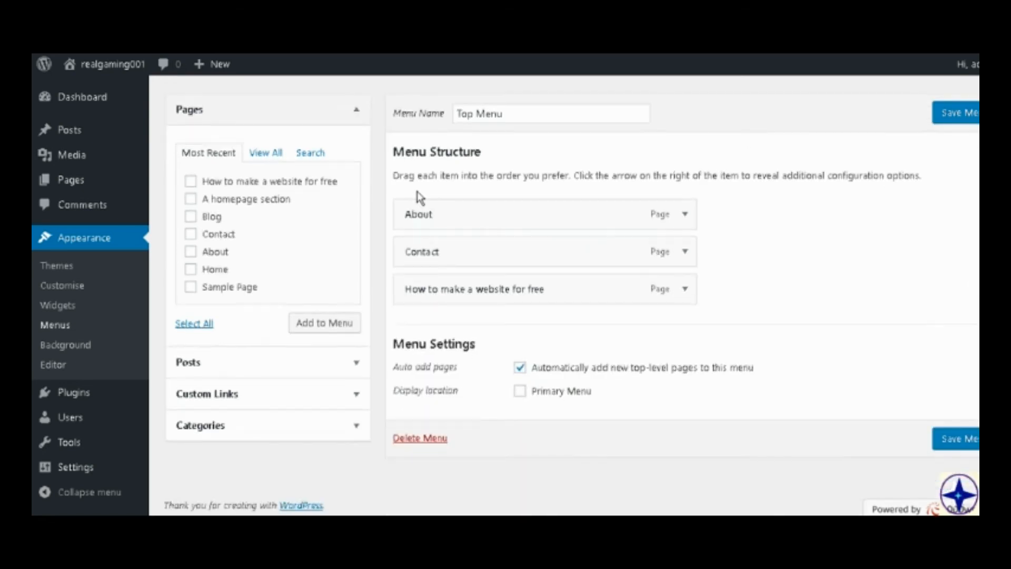
{"action": "scroll", "coordinate": [417, 191], "scroll_direction": "up", "scroll_amount": 3}
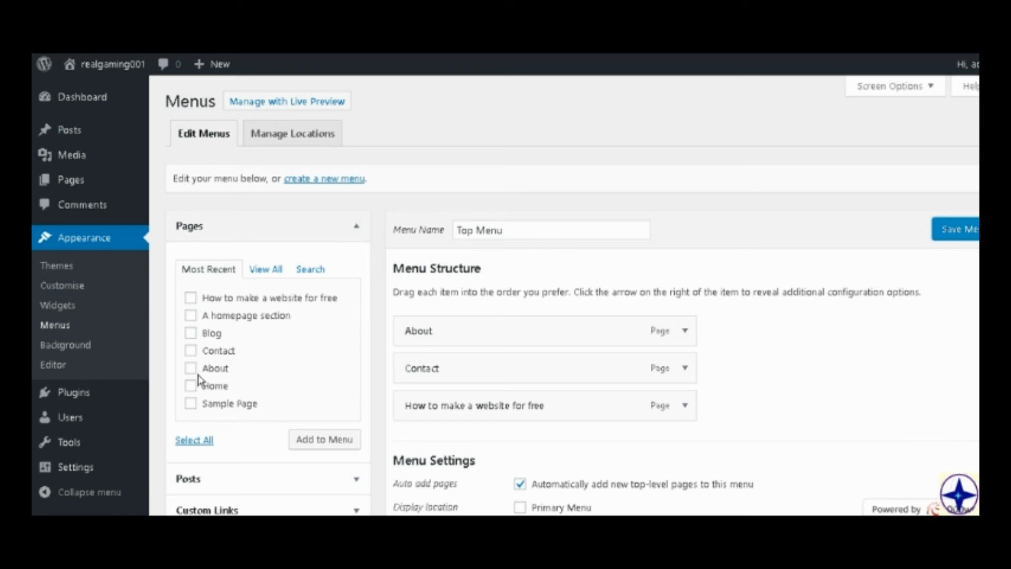
Assign Top Menu to the Primary Menu theme location and save the changes.
{"action": "left_click", "coordinate": [302, 131]}
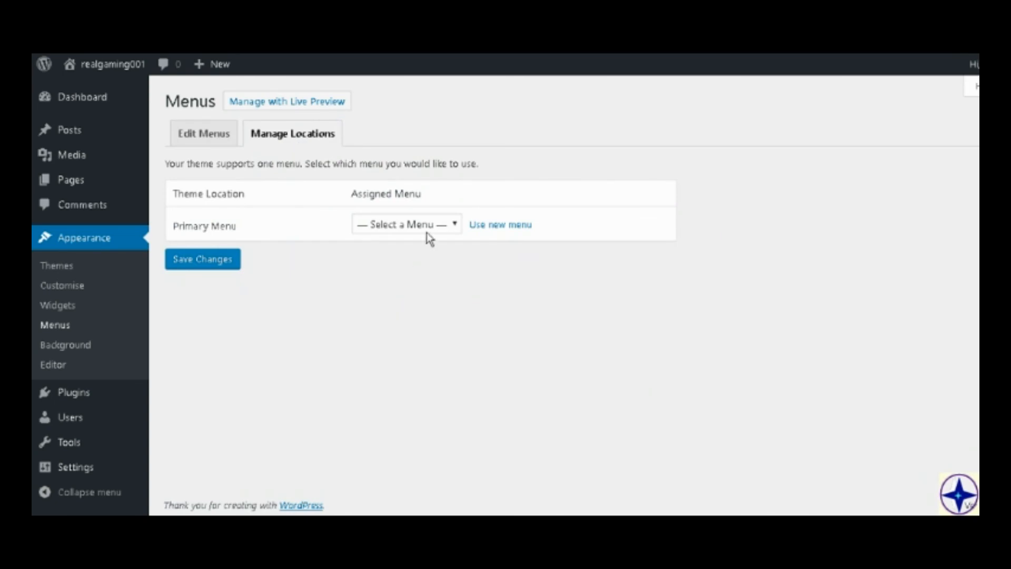
{"action": "left_click", "coordinate": [442, 230]}
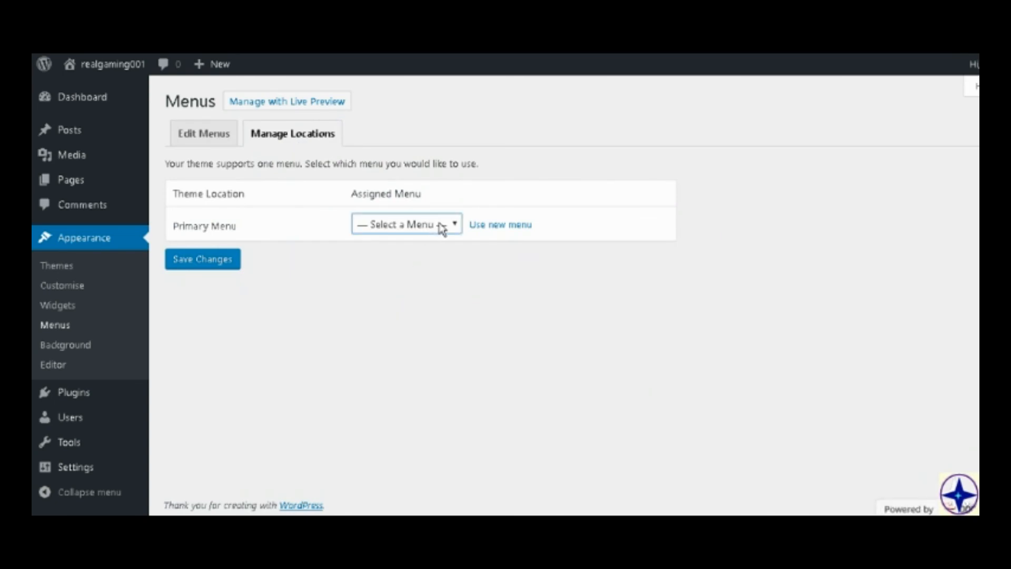
{"action": "left_click", "coordinate": [436, 255]}
{"action": "left_click", "coordinate": [199, 263]}
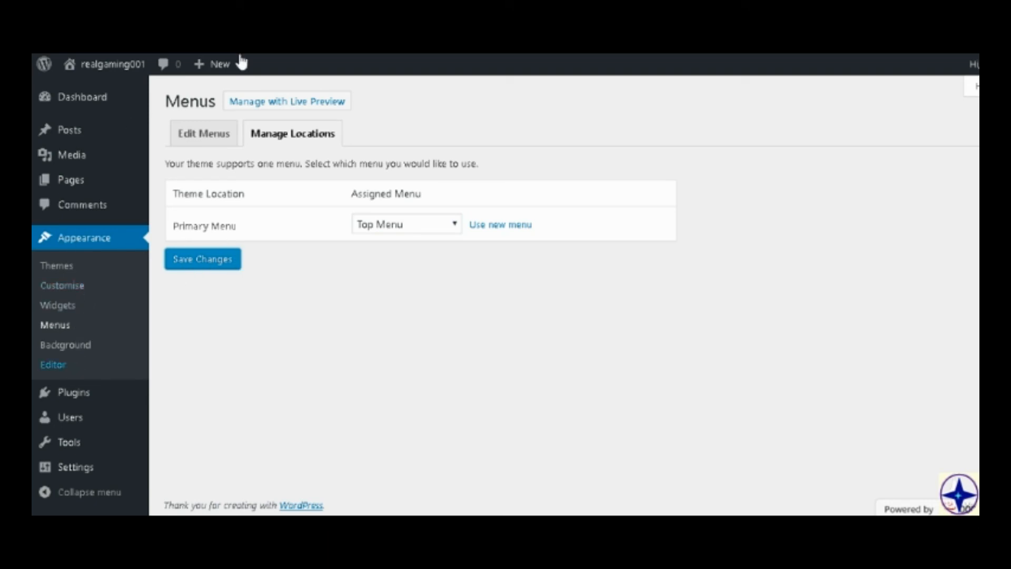
Create a new page titled "Tutorials" without any content and publish it.
{"action": "mouse_move", "coordinate": [229, 66]}
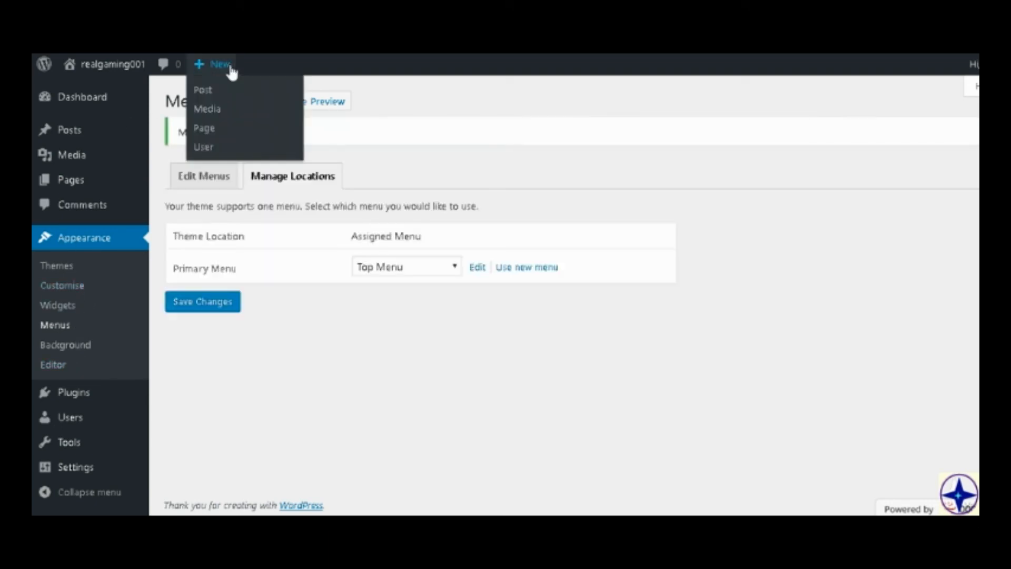
{"action": "left_click", "coordinate": [223, 138]}
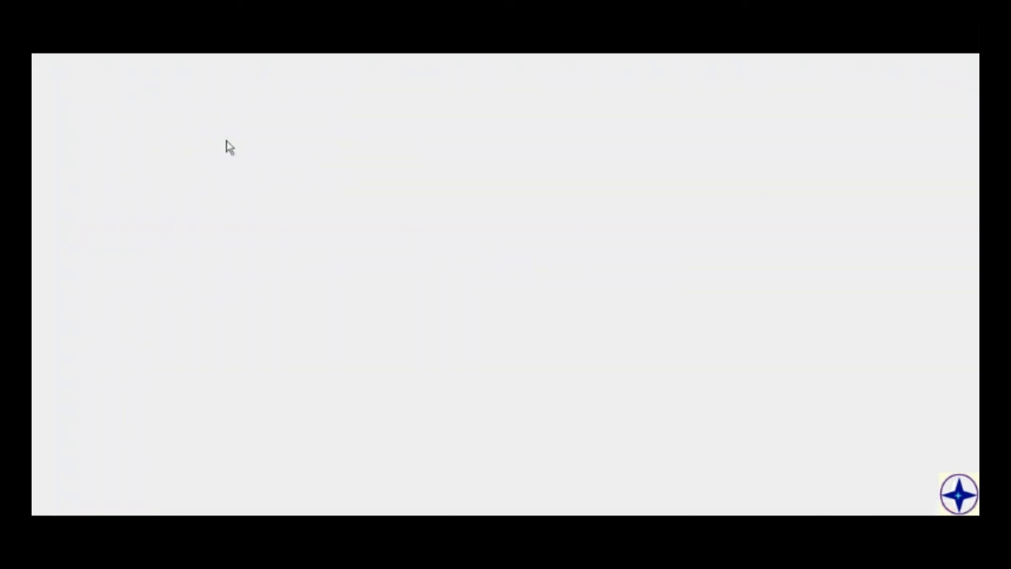
{"action": "type", "text": "Tu"}
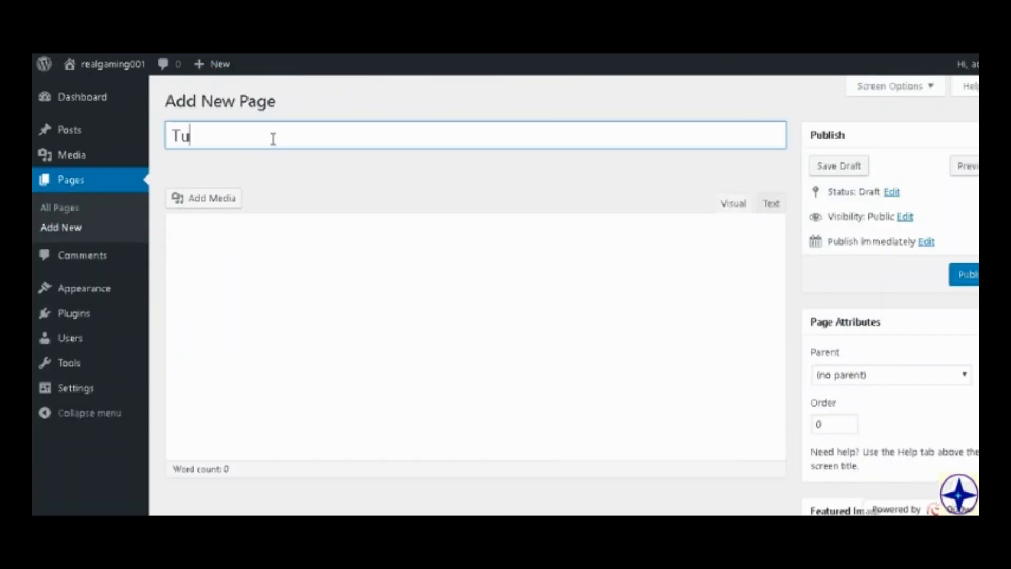
{"action": "type", "text": "torials"}
{"action": "left_click", "coordinate": [302, 161]}
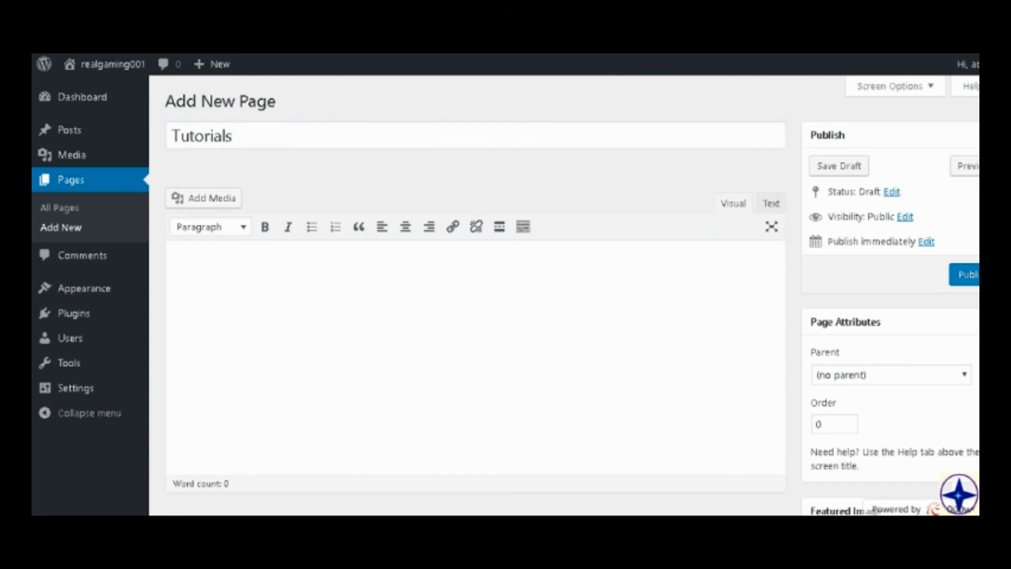
{"action": "left_click", "coordinate": [969, 275]}
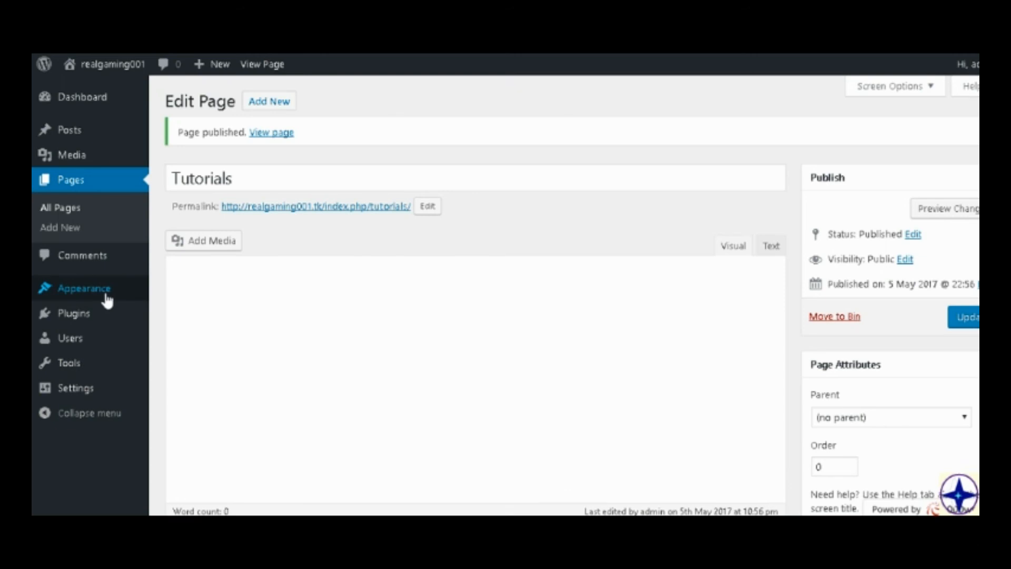
In Top Menu, nest "How to make a website for free" as a sub item under Tutorials and save the menu.
{"action": "mouse_move", "coordinate": [105, 293]}
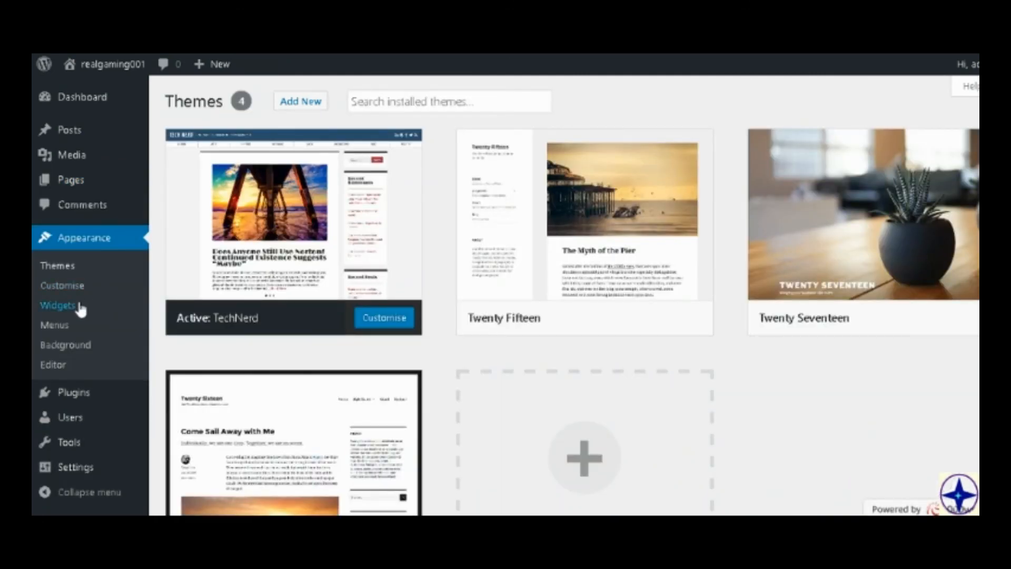
{"action": "left_click", "coordinate": [56, 322]}
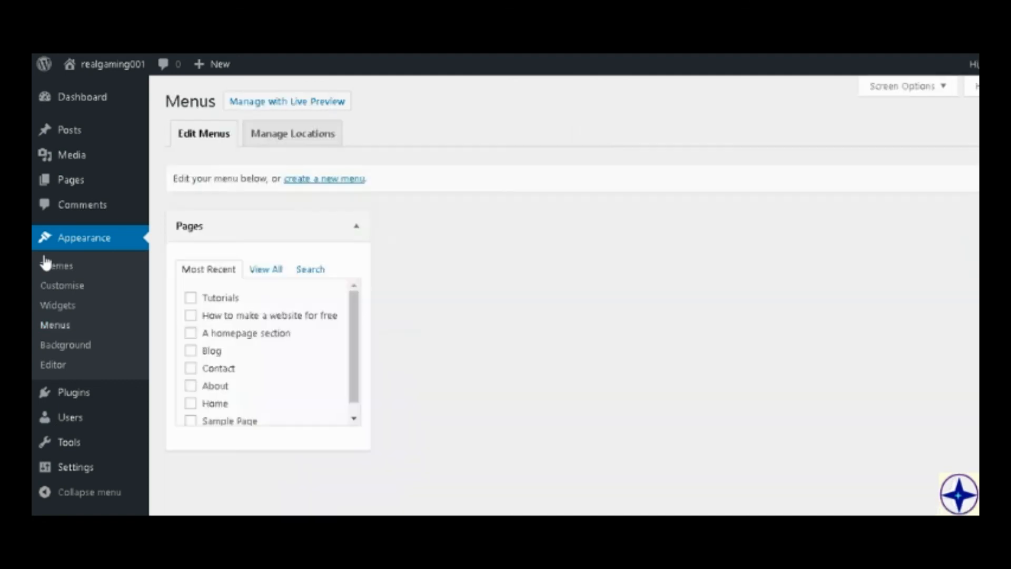
{"action": "scroll", "coordinate": [266, 371], "scroll_direction": "down", "scroll_amount": 3}
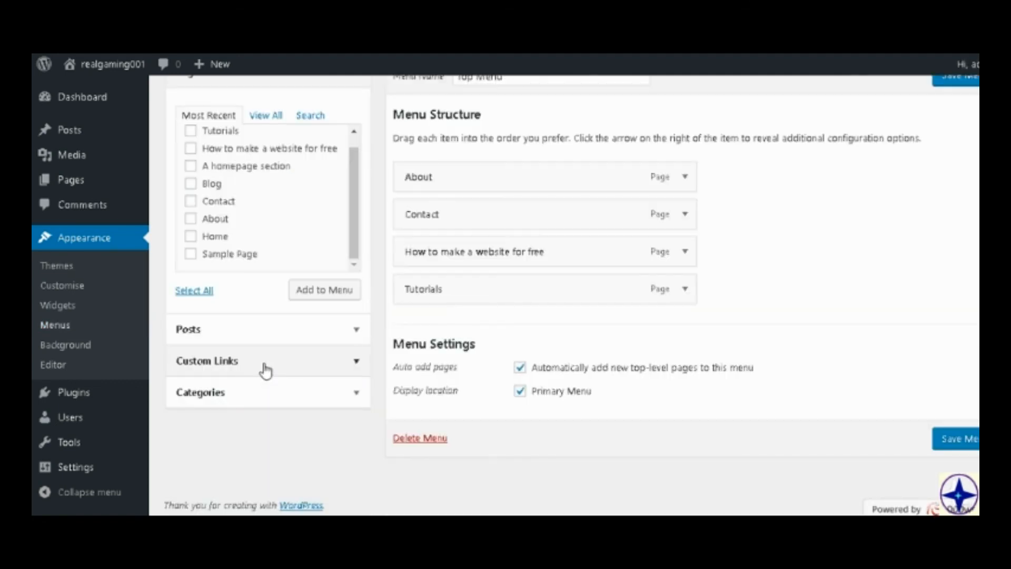
{"action": "scroll", "coordinate": [266, 371], "scroll_direction": "up", "scroll_amount": 2}
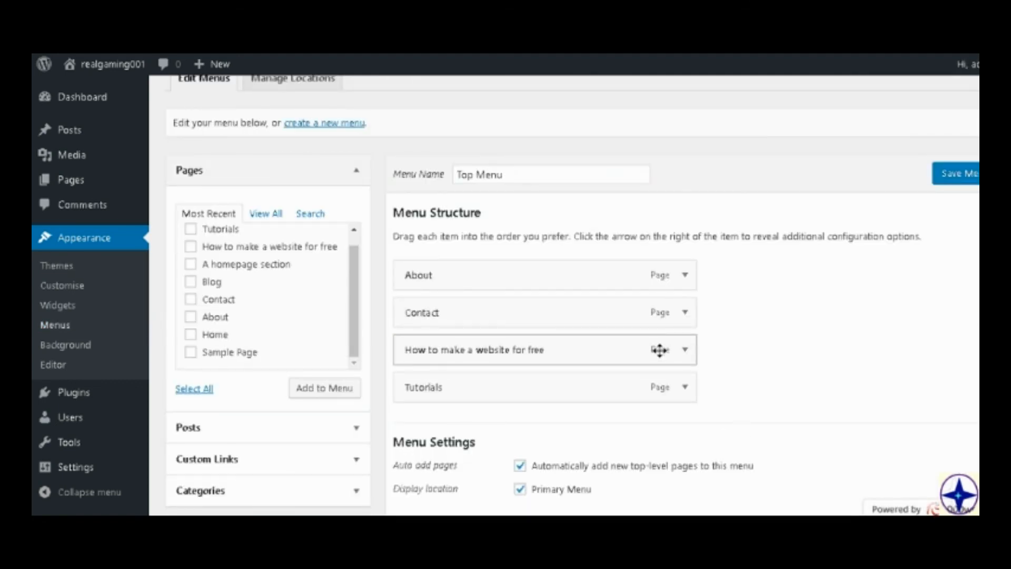
{"action": "left_click_drag", "start_coordinate": [658, 350], "coordinate": [695, 385]}
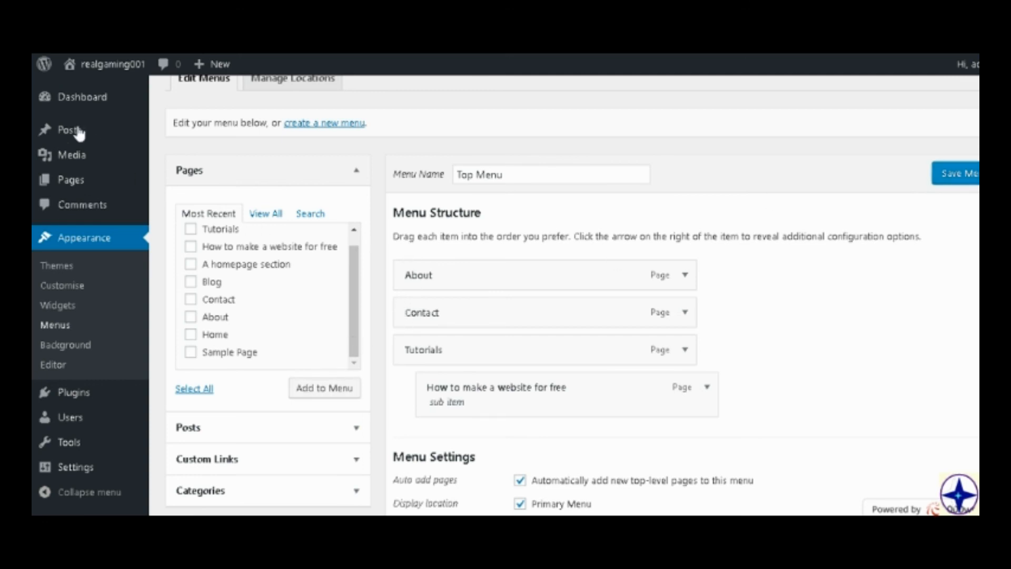
Examine the Tutorials item's settings, the sub item order and the display location of Top Menu.
{"action": "scroll", "coordinate": [415, 390], "scroll_direction": "down", "scroll_amount": 2}
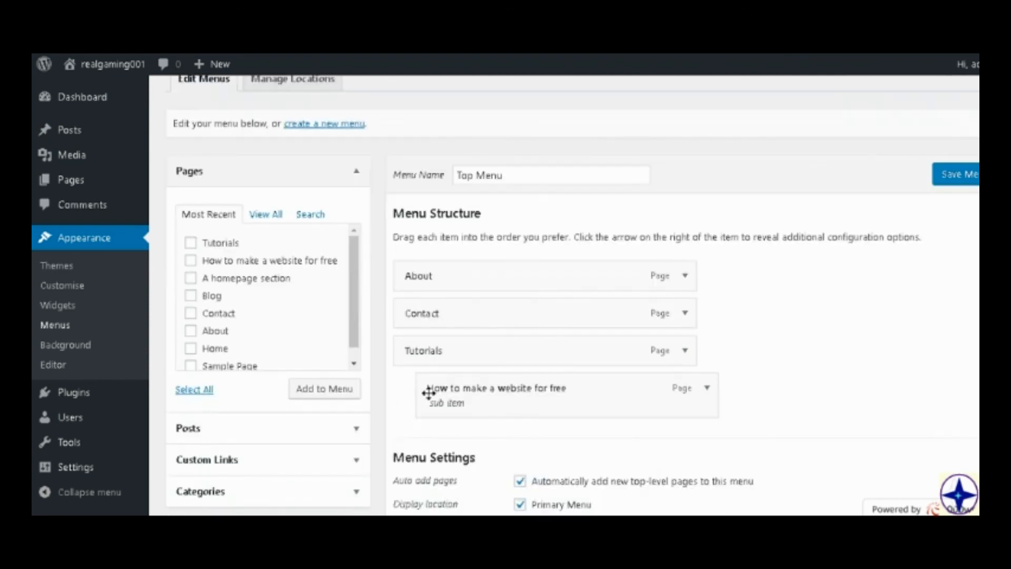
{"action": "left_click", "coordinate": [685, 352]}
{"action": "scroll", "coordinate": [536, 408], "scroll_direction": "down", "scroll_amount": 4}
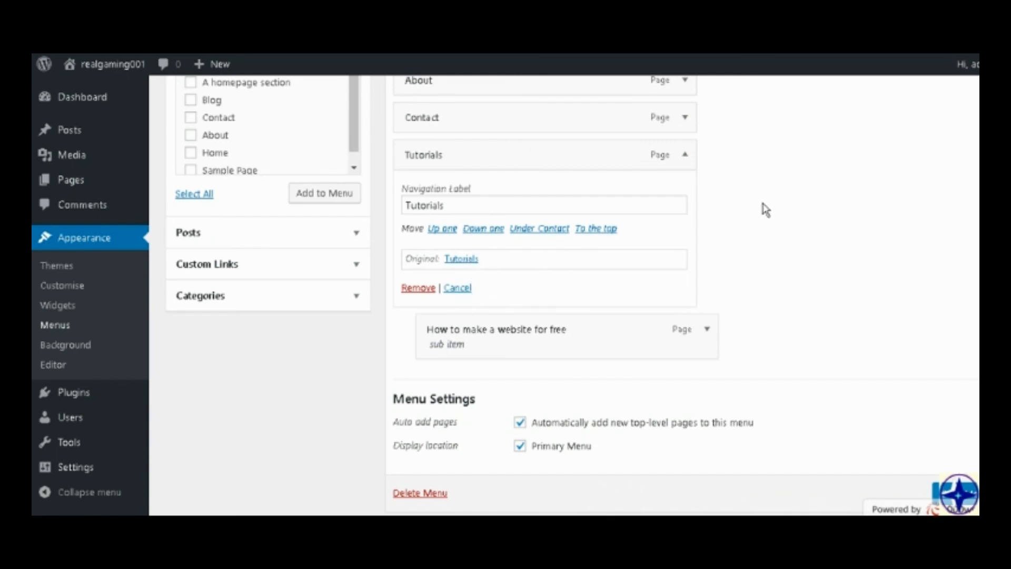
{"action": "scroll", "coordinate": [723, 254], "scroll_direction": "up", "scroll_amount": 2}
{"action": "scroll", "coordinate": [658, 263], "scroll_direction": "up", "scroll_amount": 4}
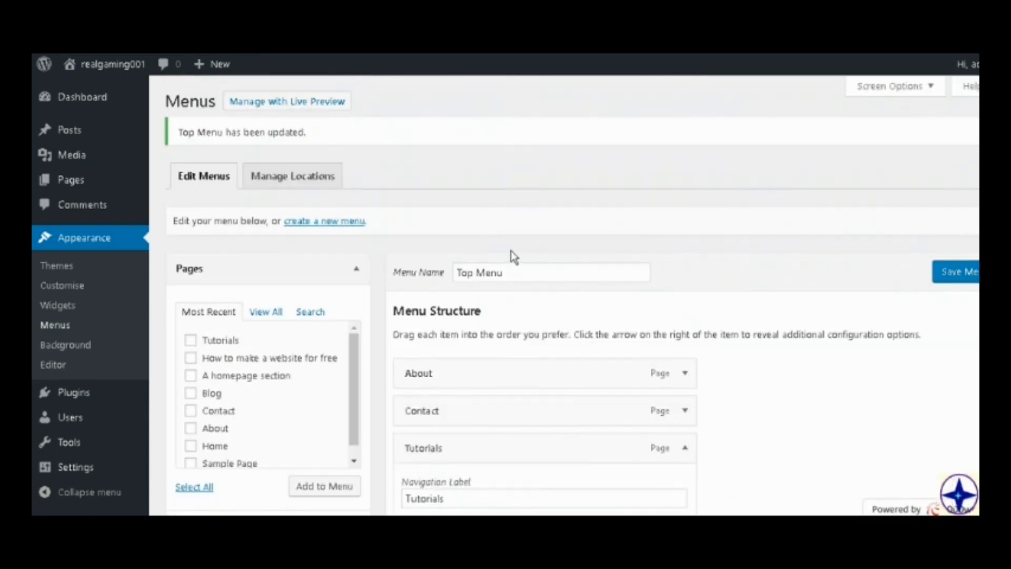
{"action": "mouse_move", "coordinate": [76, 66]}
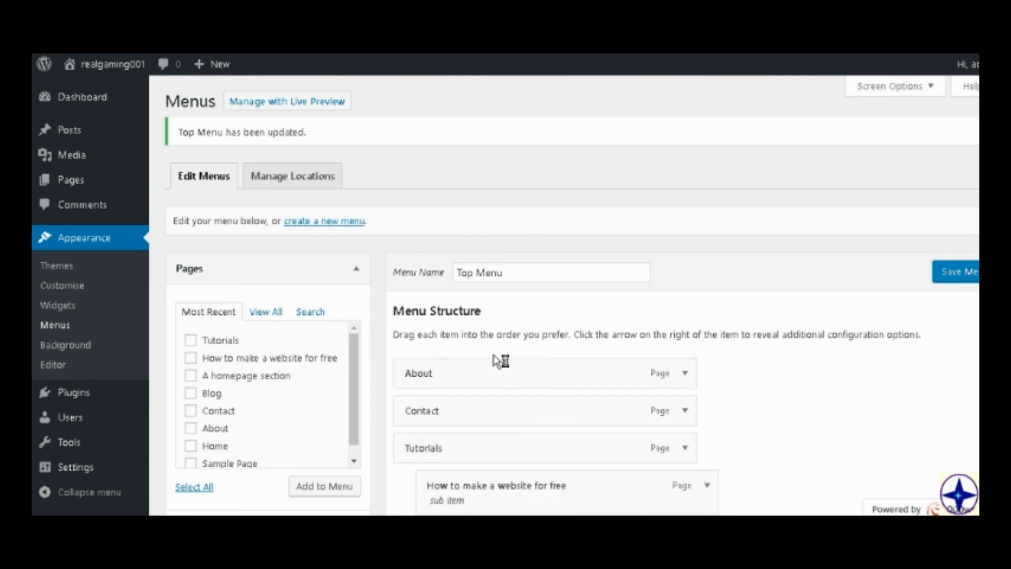
{"action": "scroll", "coordinate": [903, 172], "scroll_direction": "down", "scroll_amount": 2}
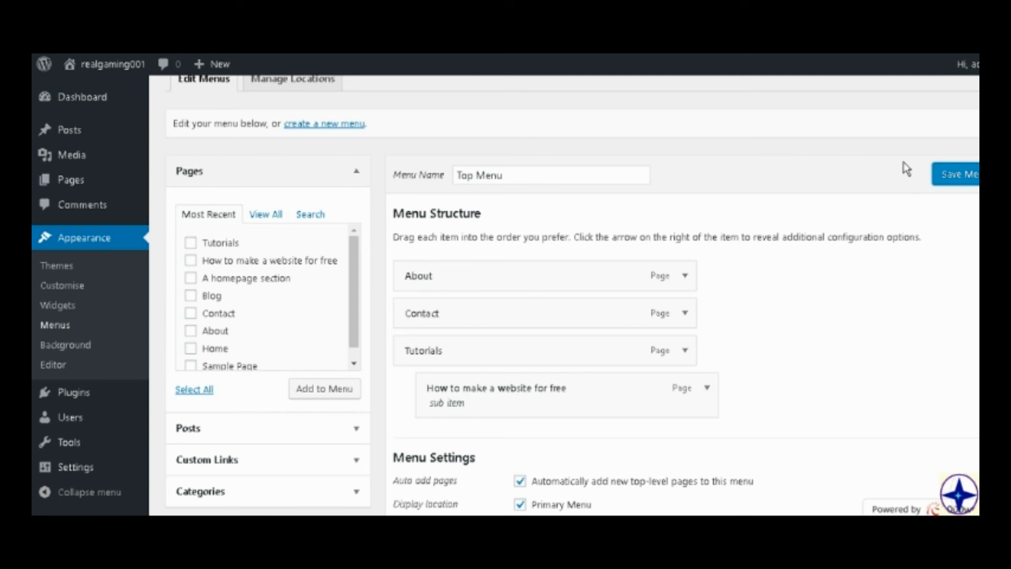
{"action": "scroll", "coordinate": [906, 169], "scroll_direction": "up", "scroll_amount": 2}
{"action": "scroll", "coordinate": [906, 169], "scroll_direction": "down", "scroll_amount": 4}
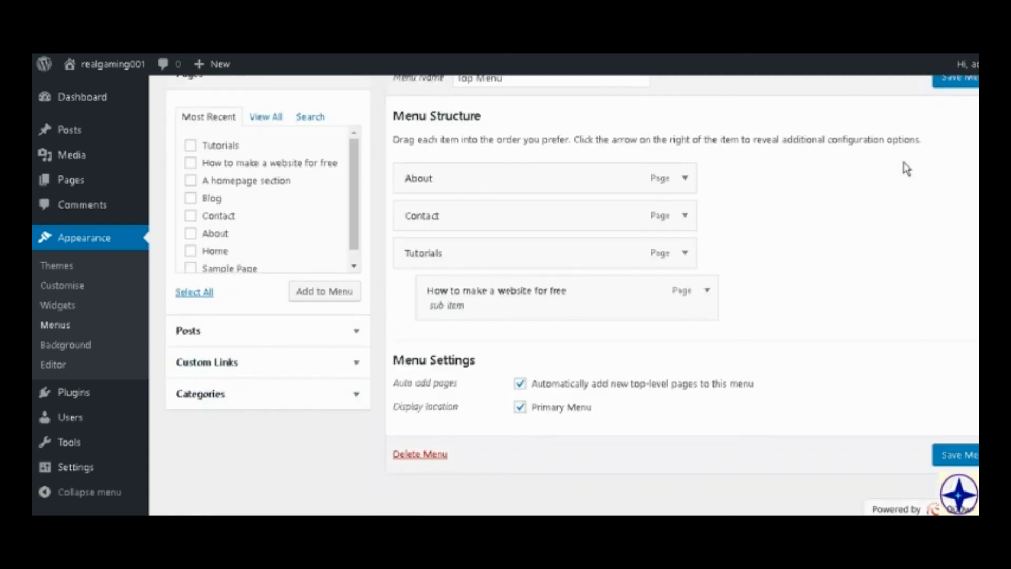
{"action": "scroll", "coordinate": [906, 169], "scroll_direction": "up", "scroll_amount": 4}
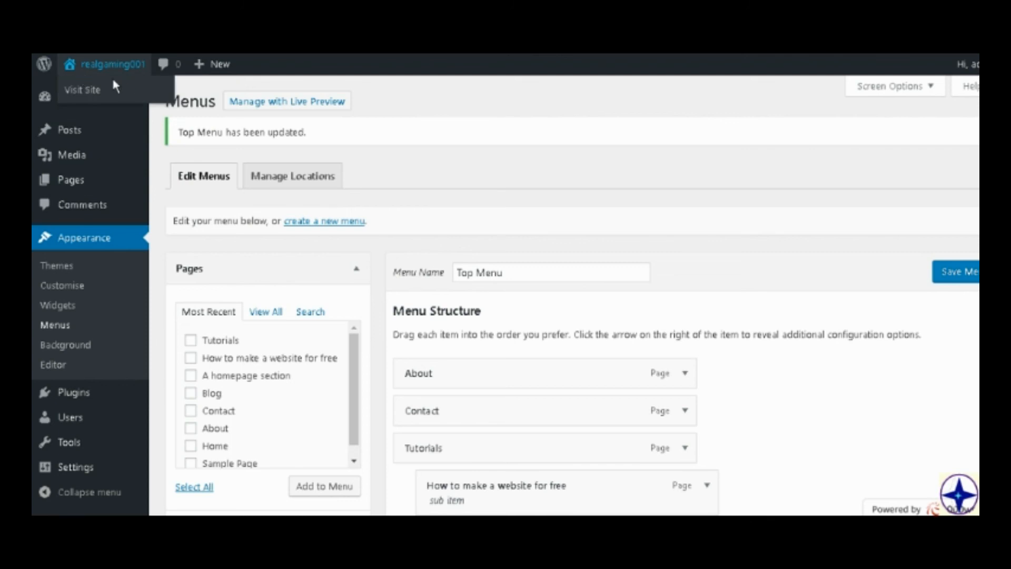
Visit the live site and view the "How to make a website for free" page through its Tutorials submenu.
{"action": "left_click", "coordinate": [83, 89]}
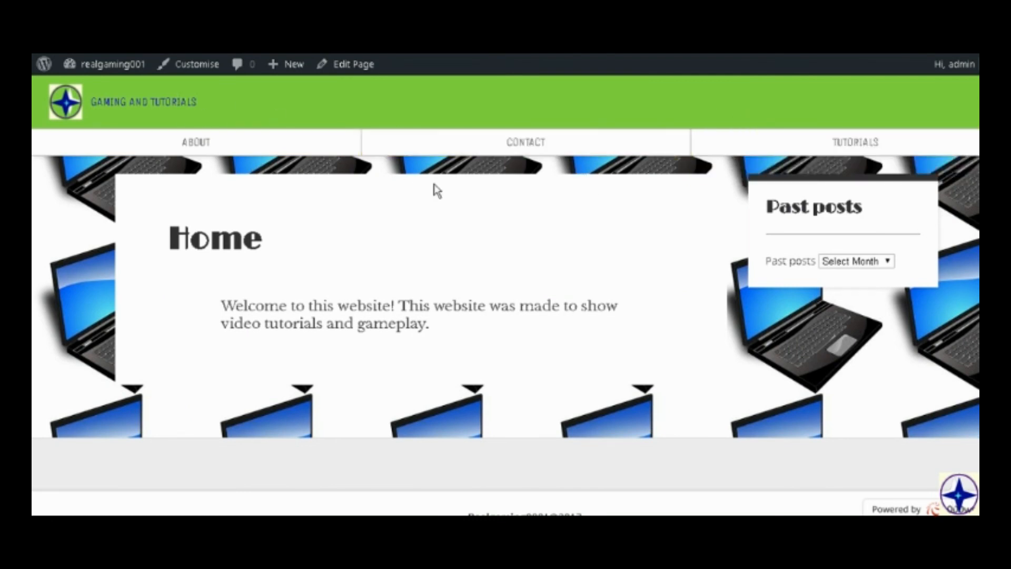
{"action": "scroll", "coordinate": [864, 404], "scroll_direction": "down", "scroll_amount": 2}
{"action": "scroll", "coordinate": [895, 211], "scroll_direction": "up", "scroll_amount": 2}
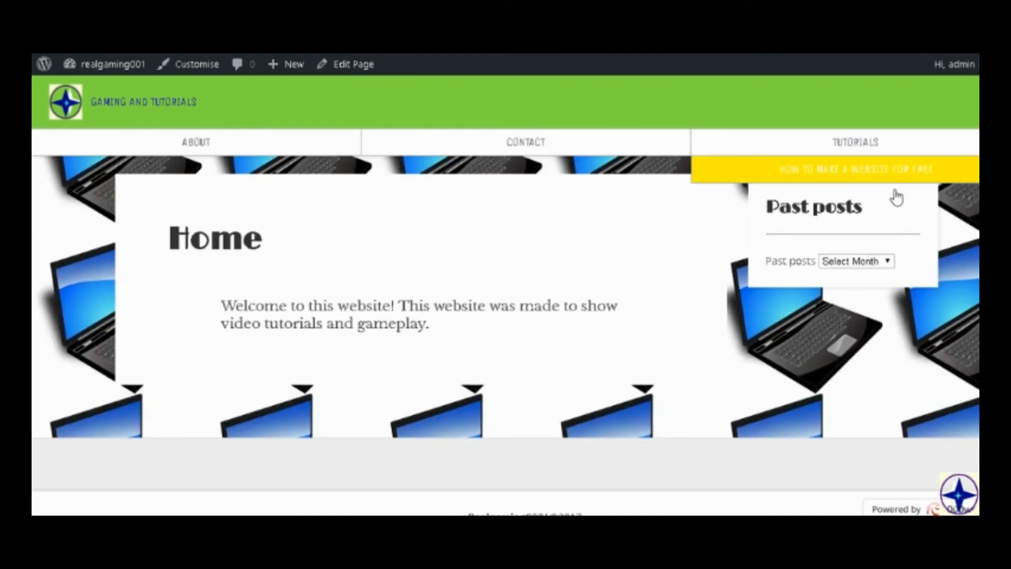
{"action": "left_click", "coordinate": [827, 168]}
{"action": "scroll", "coordinate": [238, 384], "scroll_direction": "down", "scroll_amount": 5}
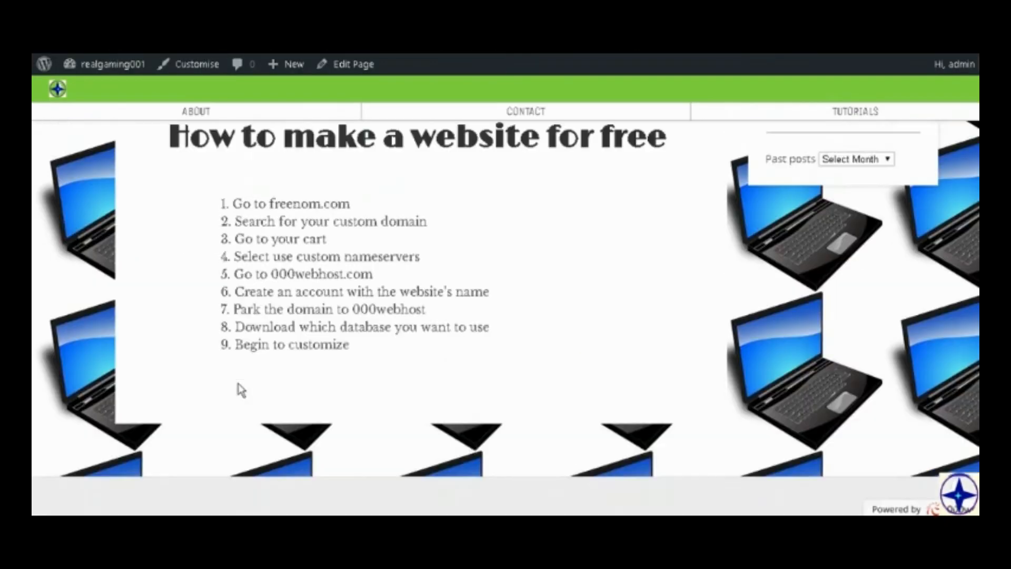